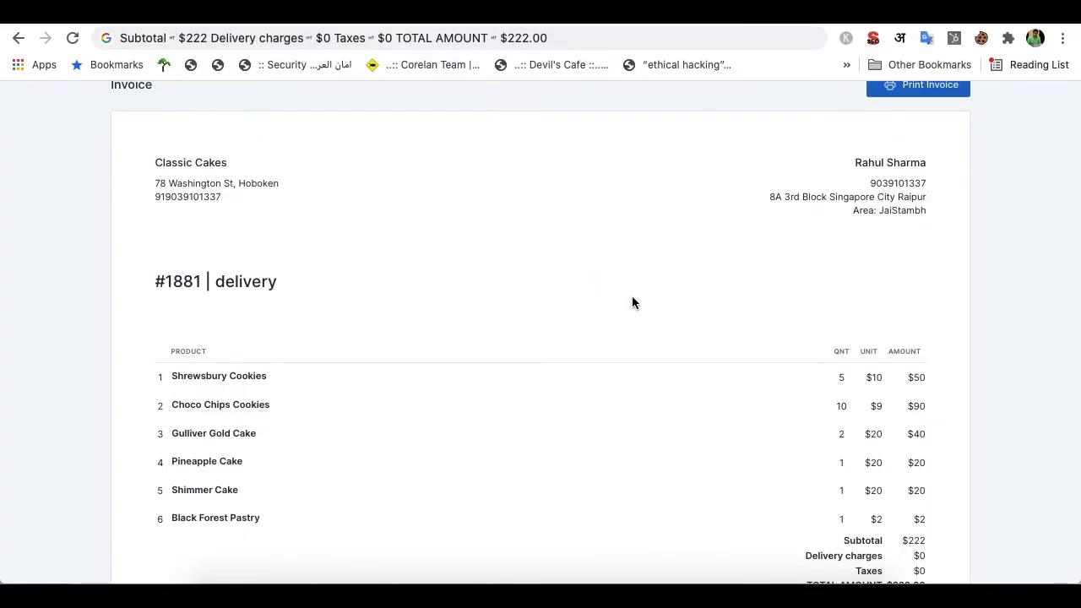
# Scroll back up over the webhook trigger of the Quickzu Print Automated workflow
pyautogui.scroll(2, 632, 297)
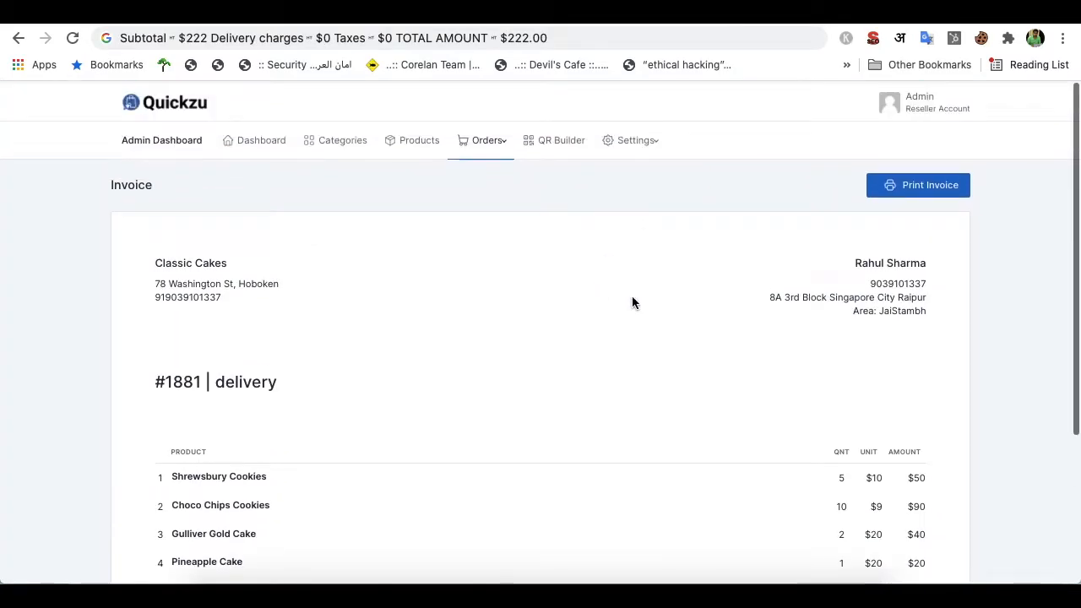
# Look over the order #1881 invoice in Quickzu, then return to the Pabbly Connect workflow
pyautogui.click(492, 137)
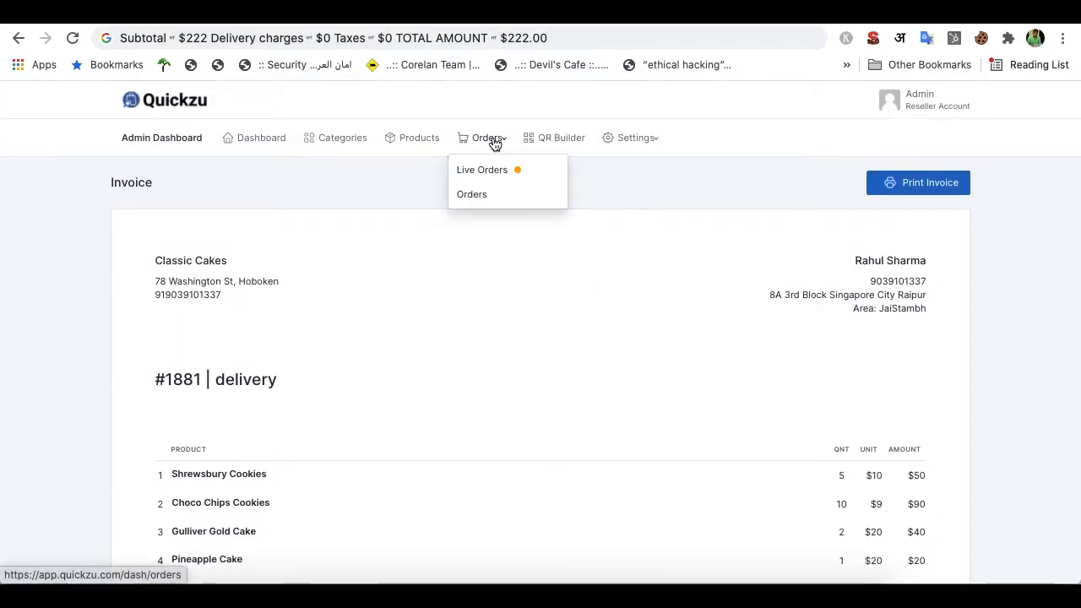
pyautogui.click(478, 353)
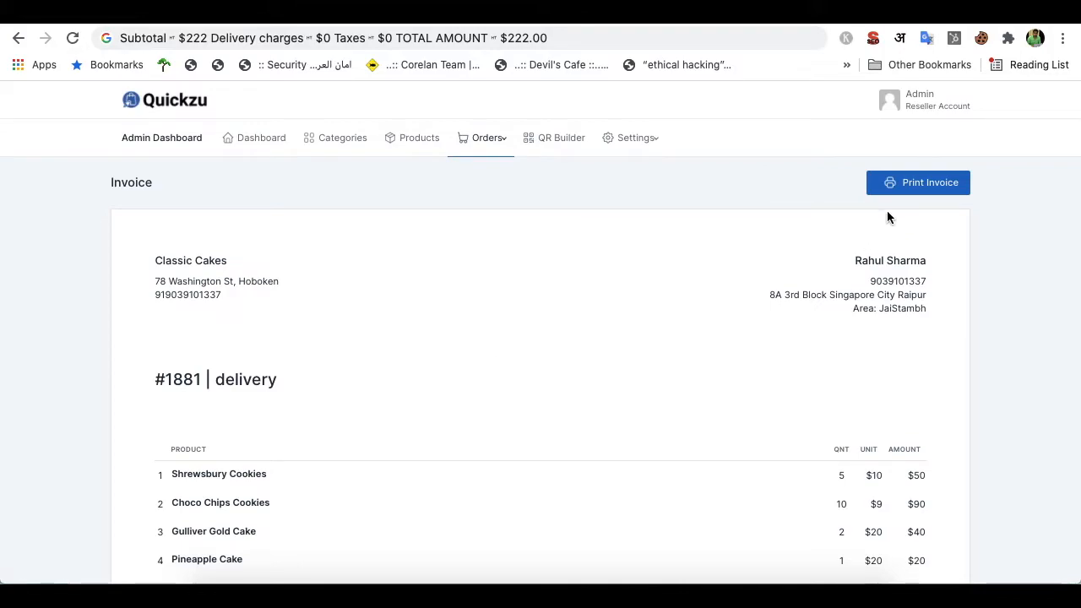
pyautogui.scroll(-5, 794, 268)
pyautogui.scroll(5, 783, 275)
pyautogui.click(647, 15)
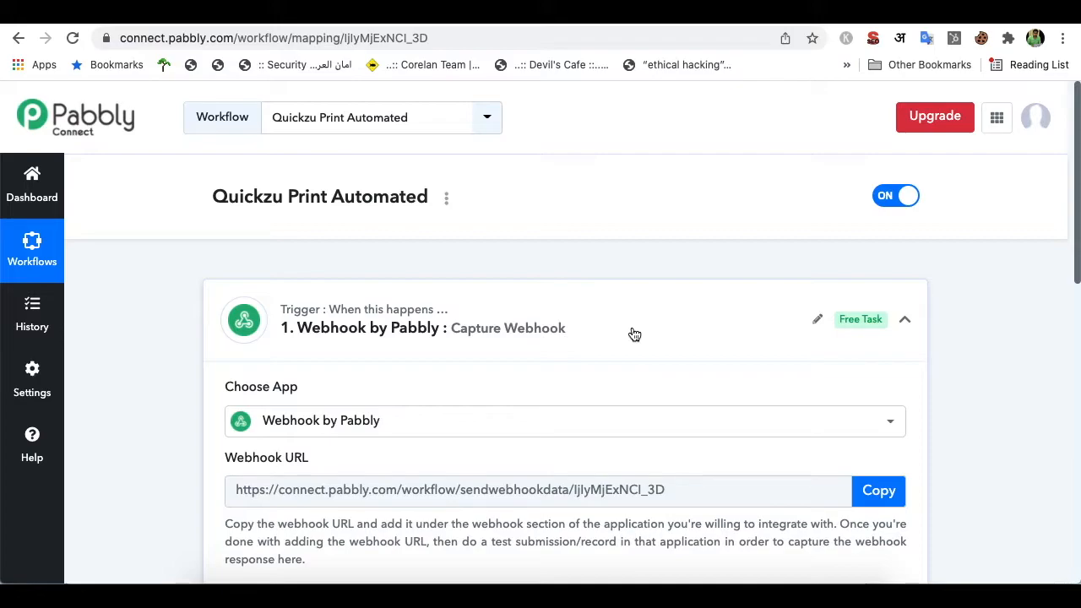
# Expand the webhook's Response Received to review the captured order data
pyautogui.scroll(-4, 634, 335)
pyautogui.scroll(-4, 521, 218)
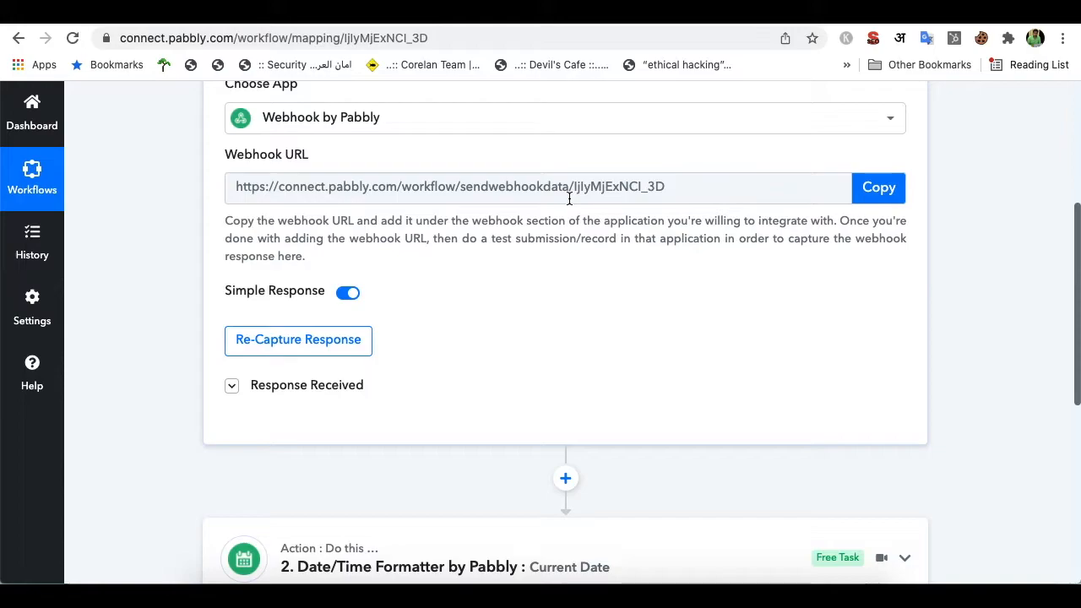
pyautogui.scroll(-2, 569, 197)
pyautogui.click(350, 289)
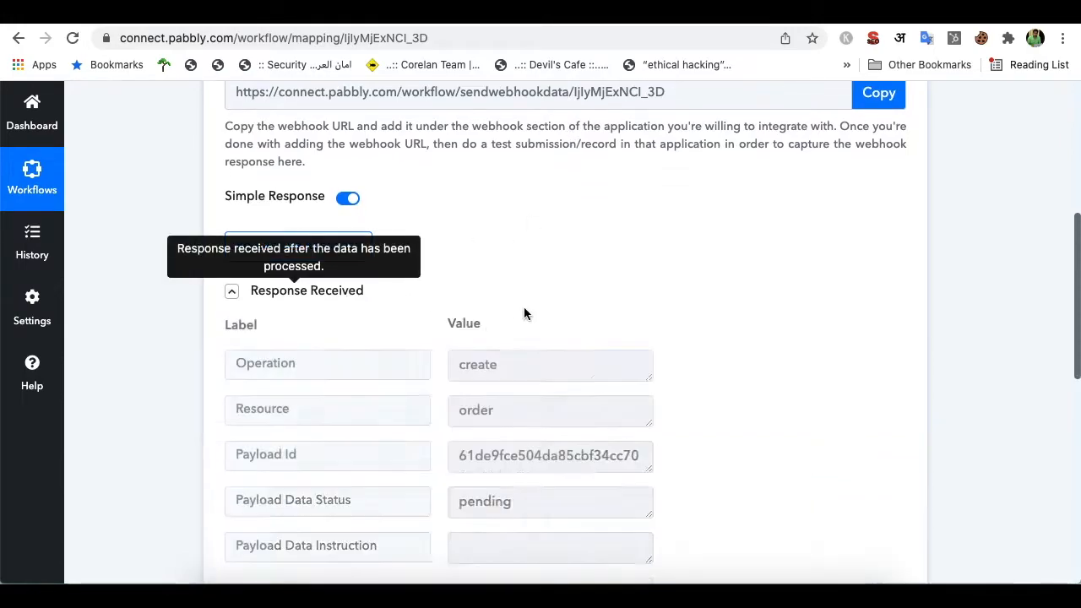
pyautogui.scroll(-1, 557, 330)
pyautogui.scroll(-9, 557, 330)
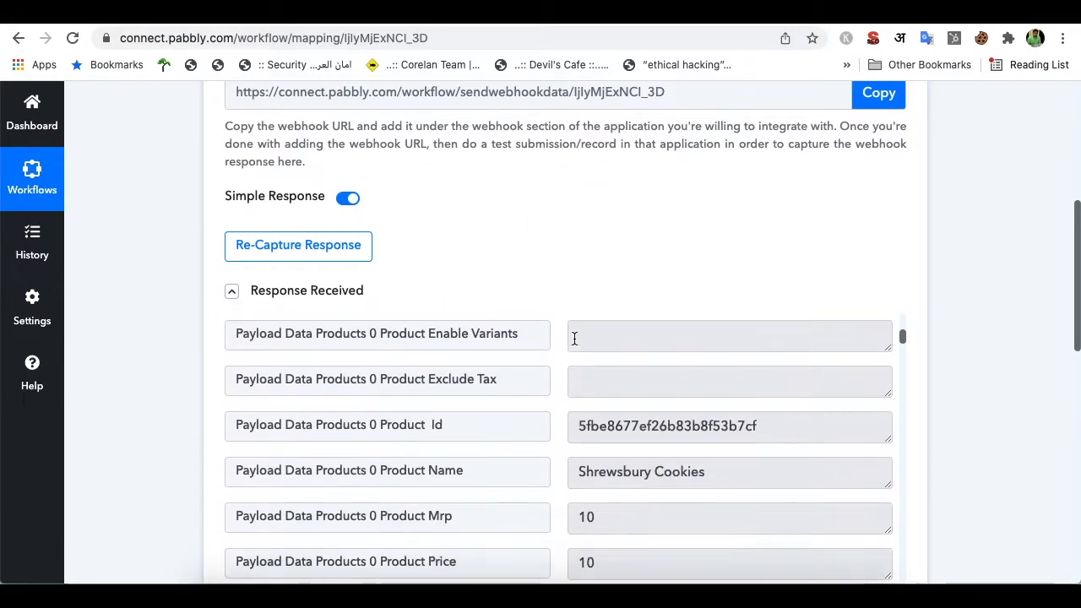
pyautogui.scroll(-10, 564, 299)
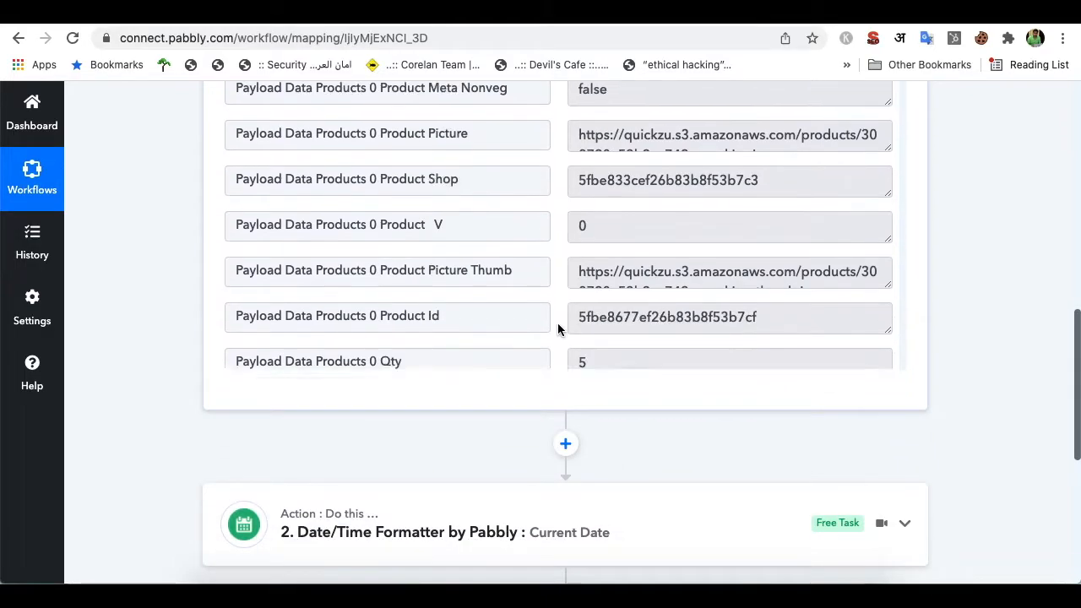
pyautogui.scroll(-4, 524, 461)
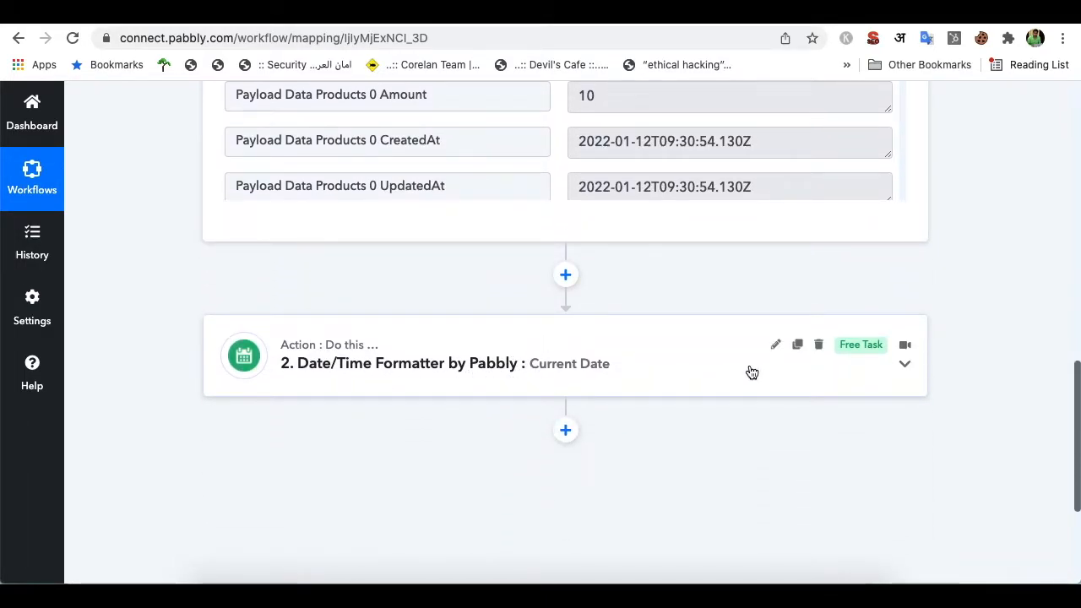
pyautogui.click(831, 374)
pyautogui.scroll(-5, 543, 401)
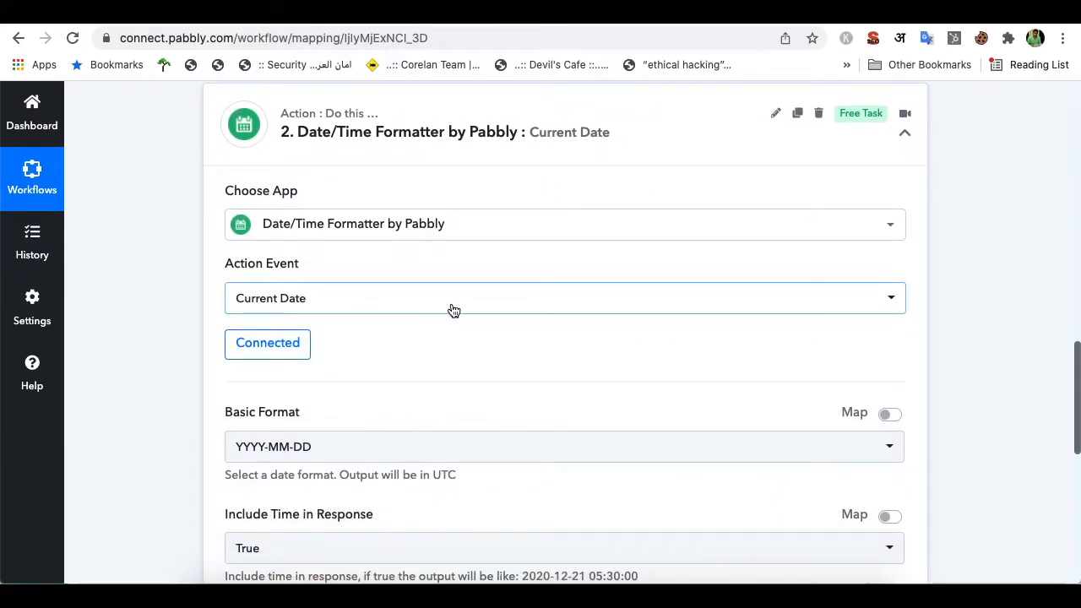
pyautogui.scroll(-1, 456, 338)
pyautogui.scroll(-2, 459, 363)
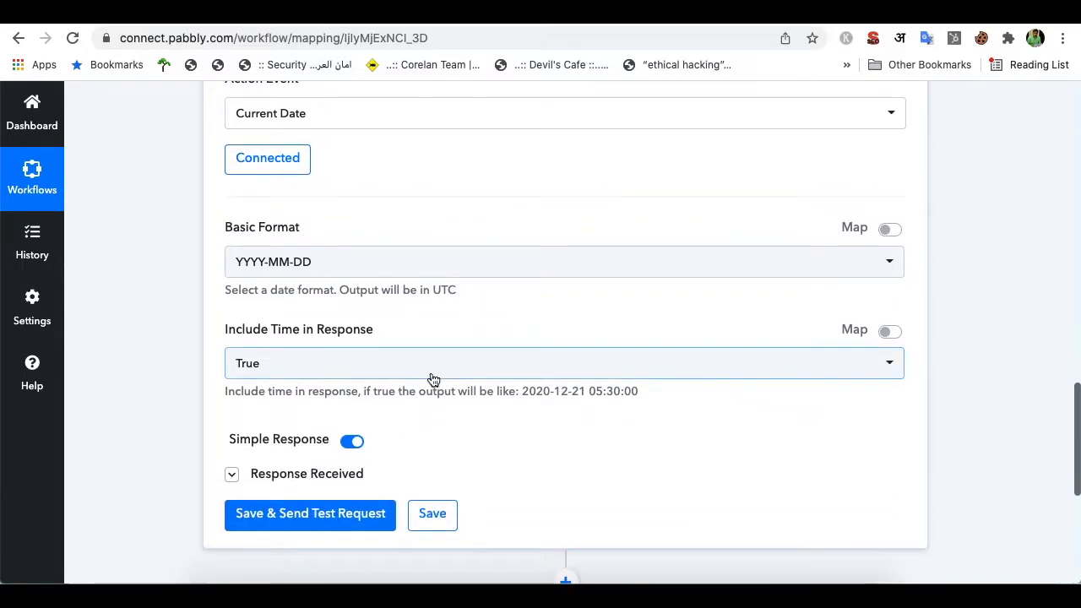
pyautogui.click(323, 475)
pyautogui.scroll(-2, 550, 463)
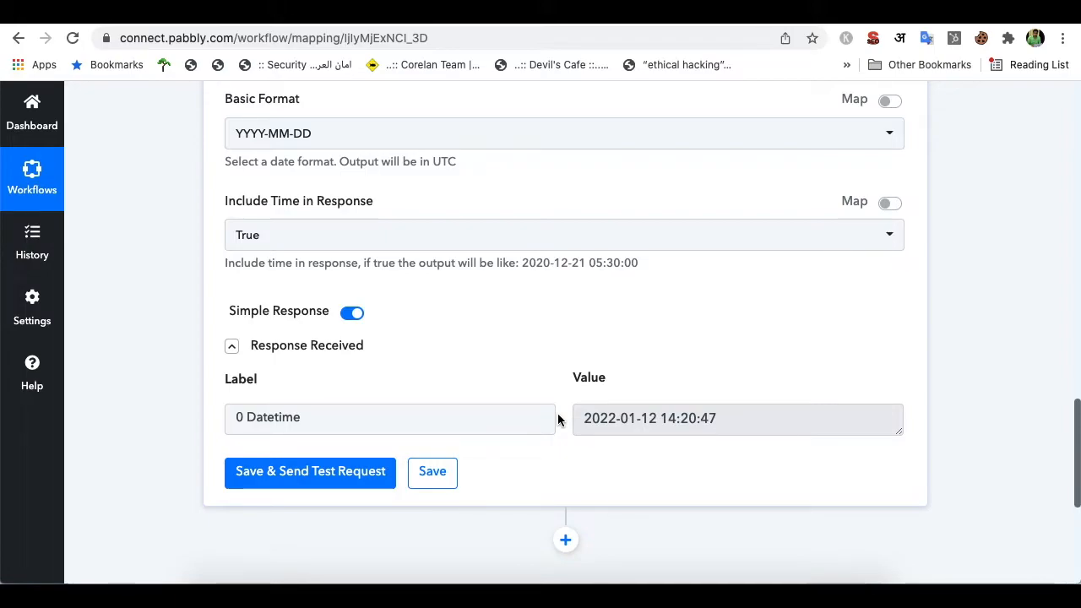
pyautogui.scroll(-2, 558, 420)
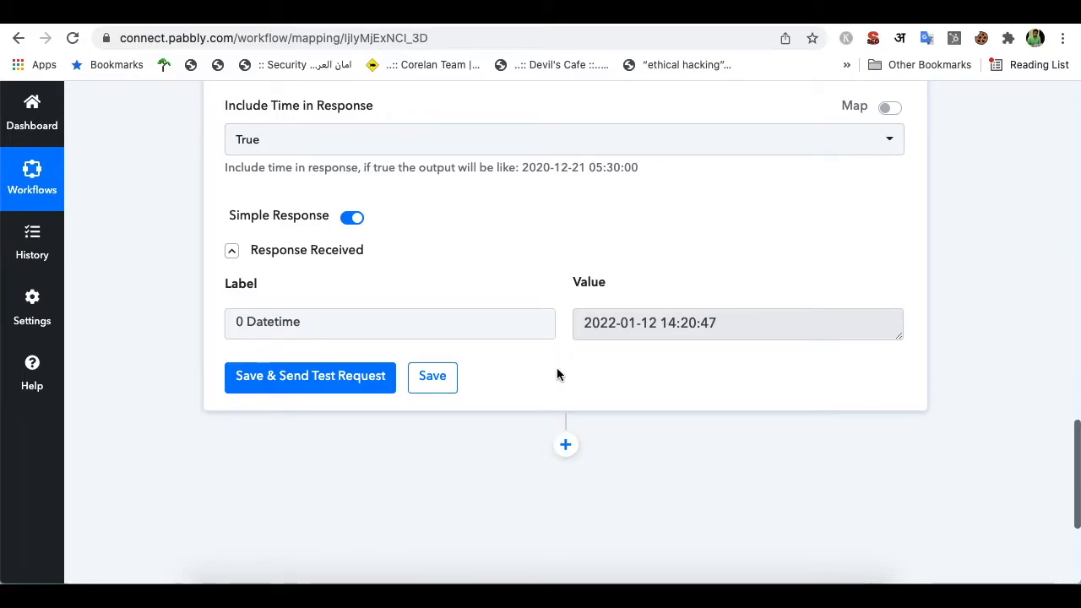
pyautogui.click(389, 24)
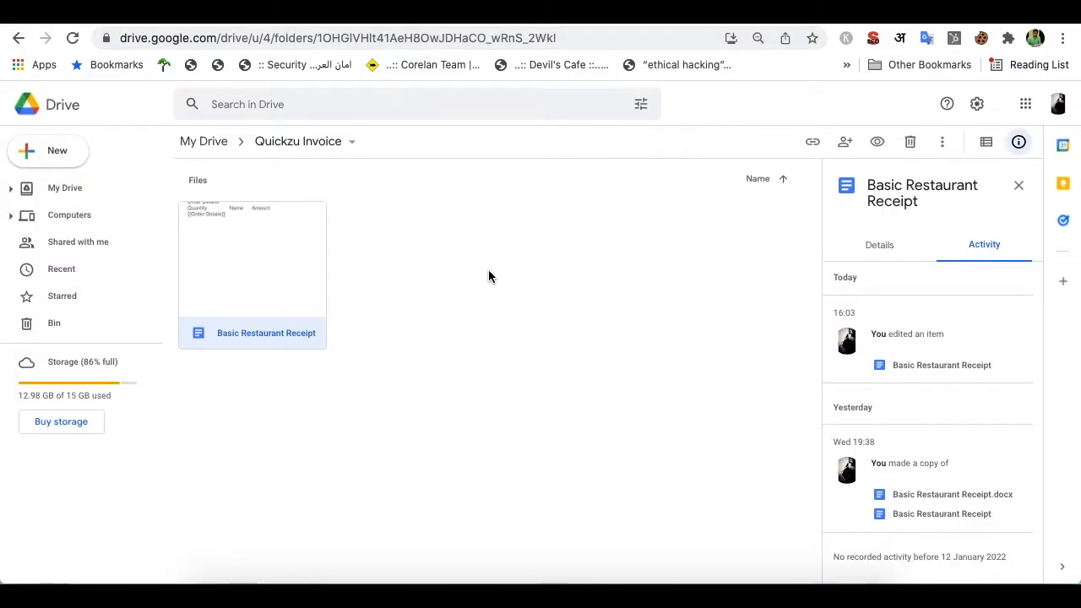
# Open Basic Restaurant Receipt from the Quickzu Invoice folder with Google Docs
pyautogui.click(432, 231)
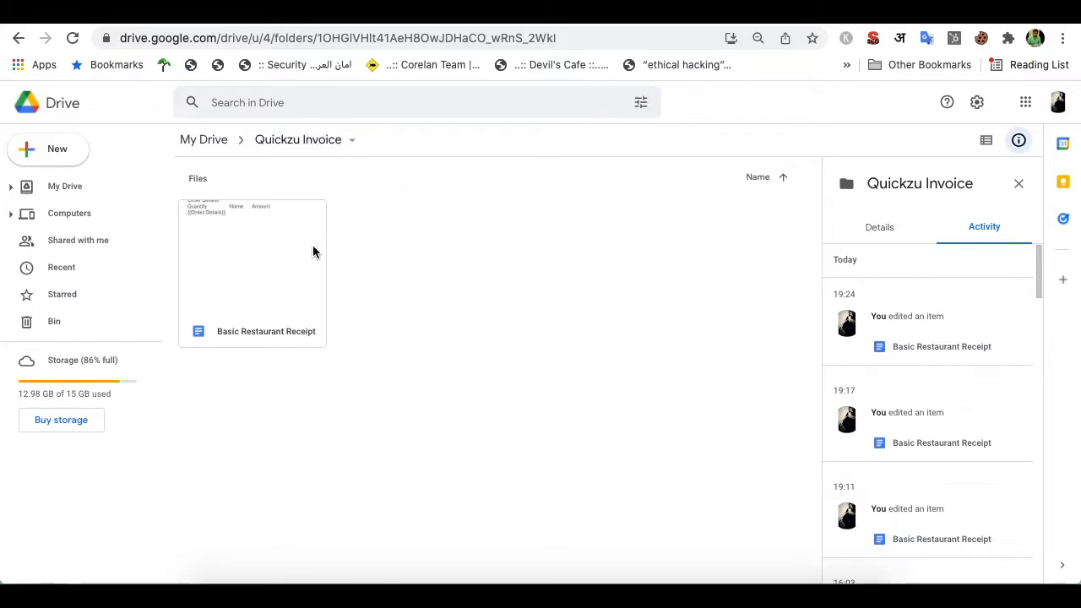
pyautogui.click(272, 252)
pyautogui.click(438, 256)
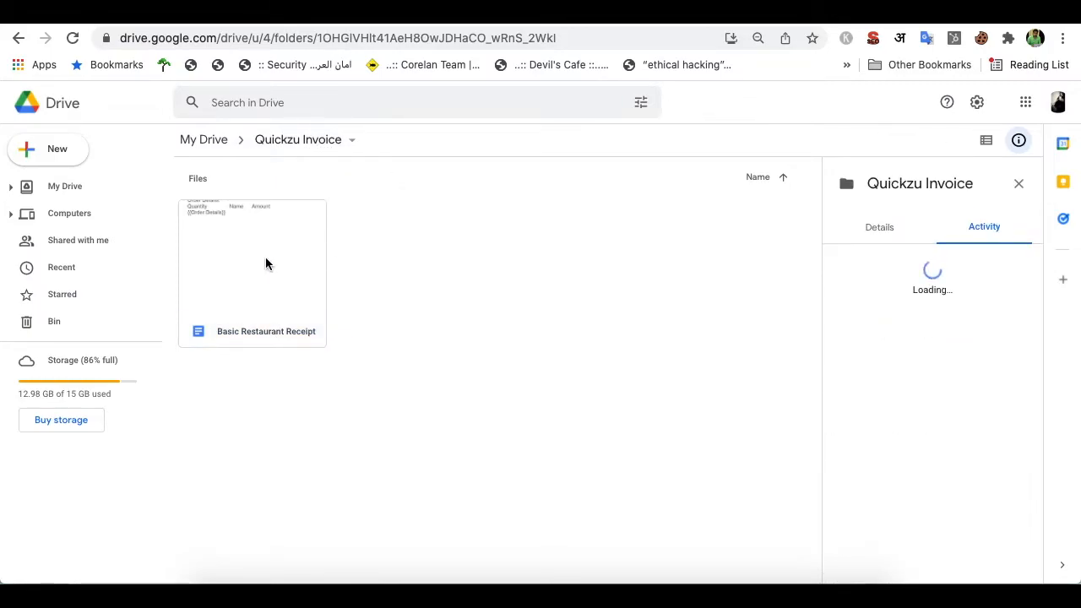
pyautogui.click(265, 264)
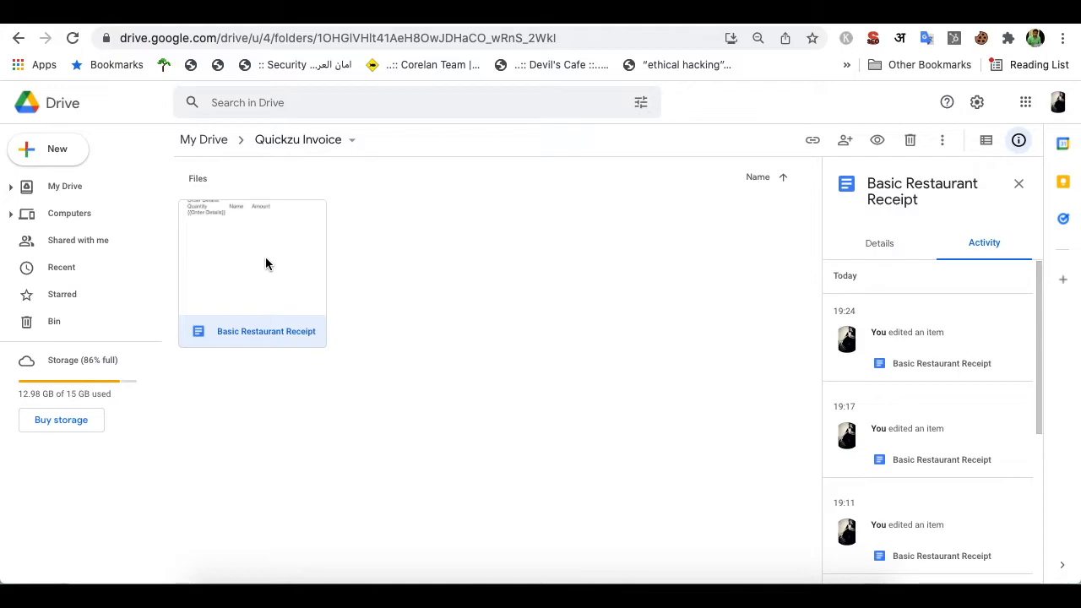
pyautogui.rightClick(265, 262)
pyautogui.moveTo(386, 300)
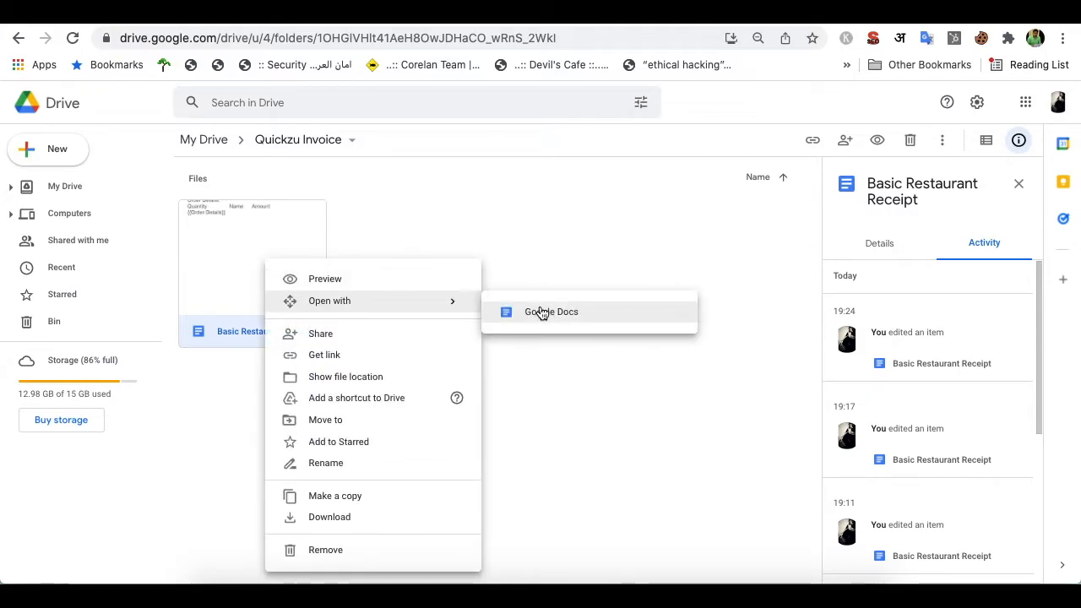
pyautogui.click(541, 312)
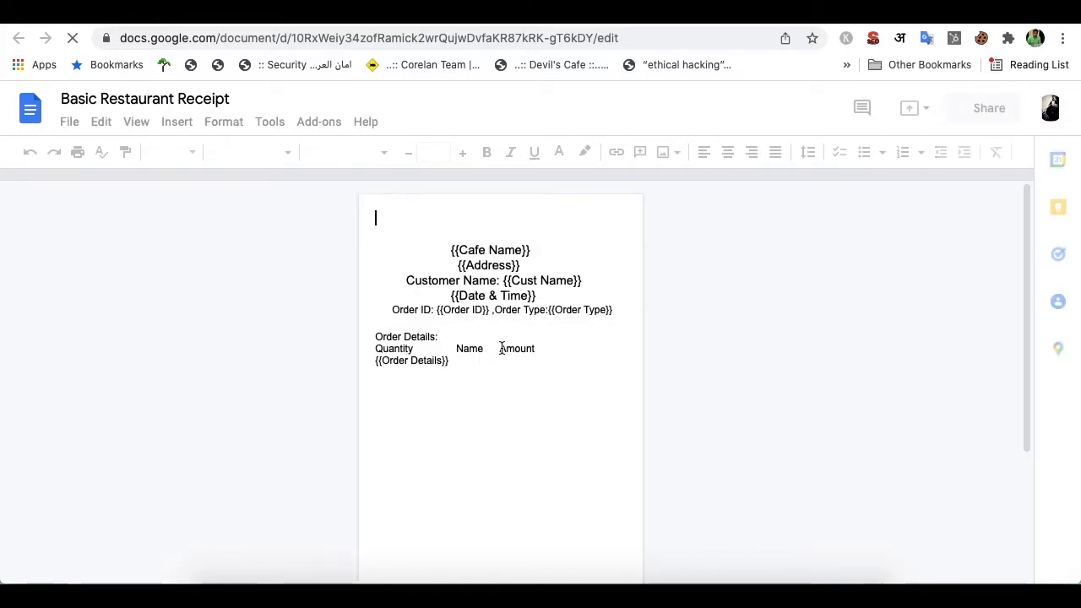
# Scroll through the receipt template's placeholders, from {{Cafe Name}} to {{Total amount}}
pyautogui.scroll(-5, 502, 348)
pyautogui.scroll(5, 502, 348)
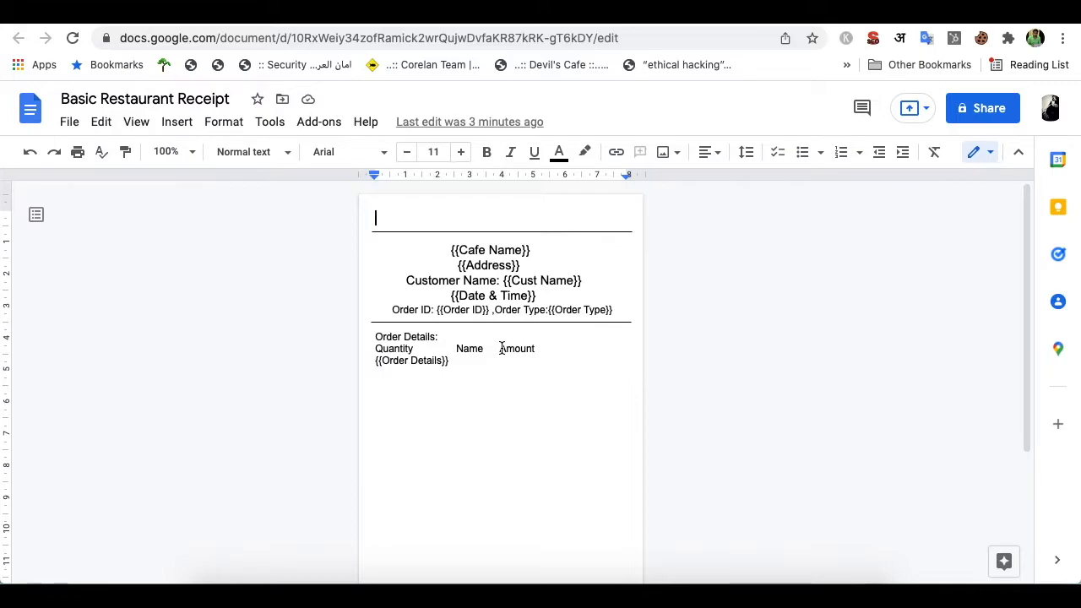
pyautogui.scroll(-5, 487, 329)
pyautogui.scroll(5, 488, 328)
pyautogui.scroll(-5, 486, 311)
pyautogui.scroll(5, 487, 316)
pyautogui.scroll(-3, 510, 283)
pyautogui.scroll(1, 509, 284)
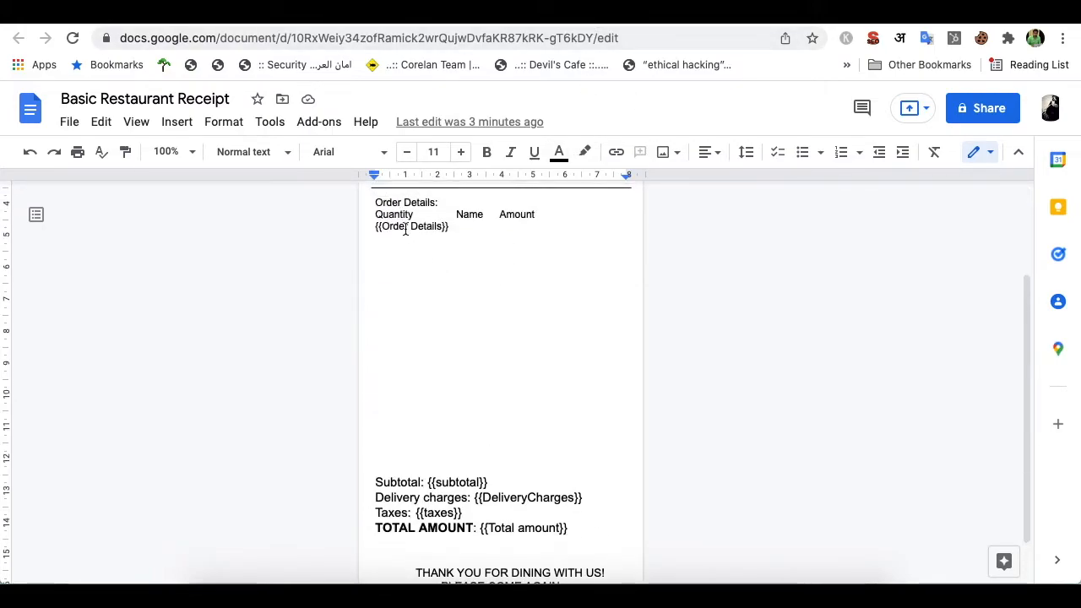
pyautogui.scroll(-1, 448, 298)
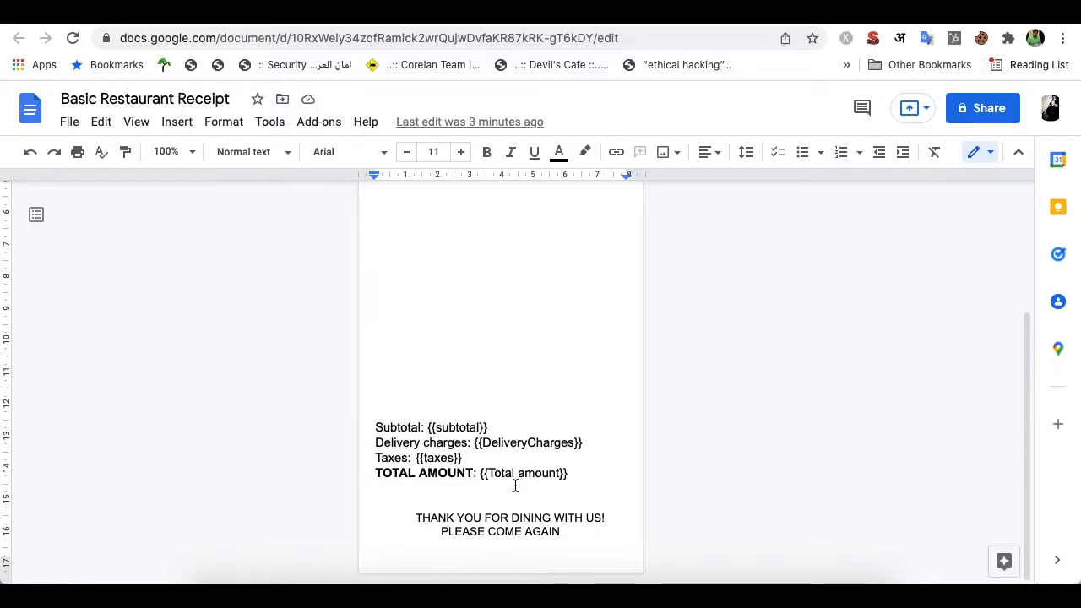
pyautogui.scroll(6, 535, 495)
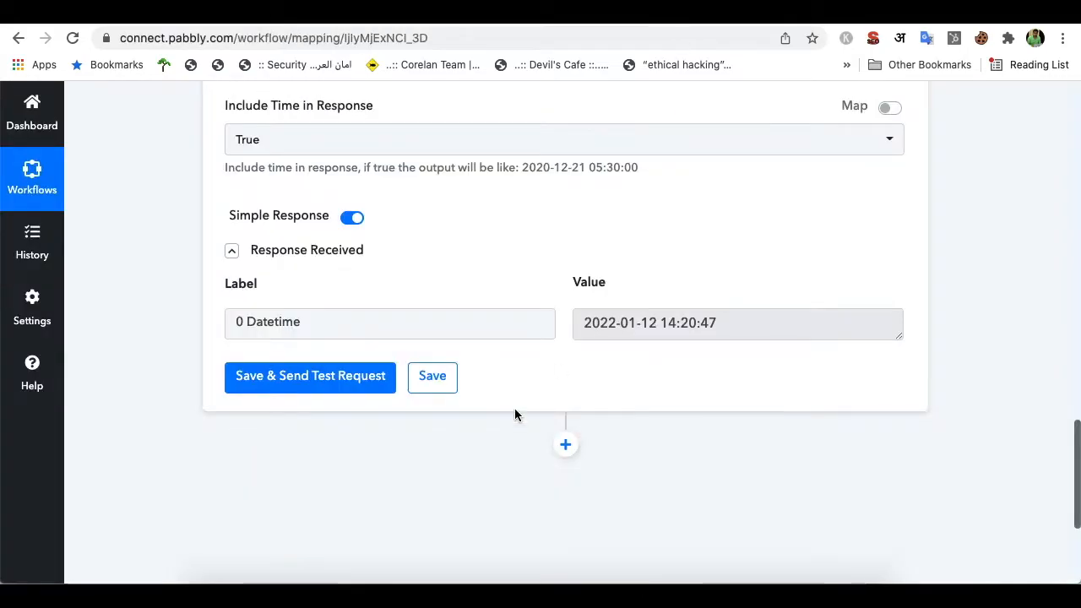
pyautogui.scroll(-2, 514, 414)
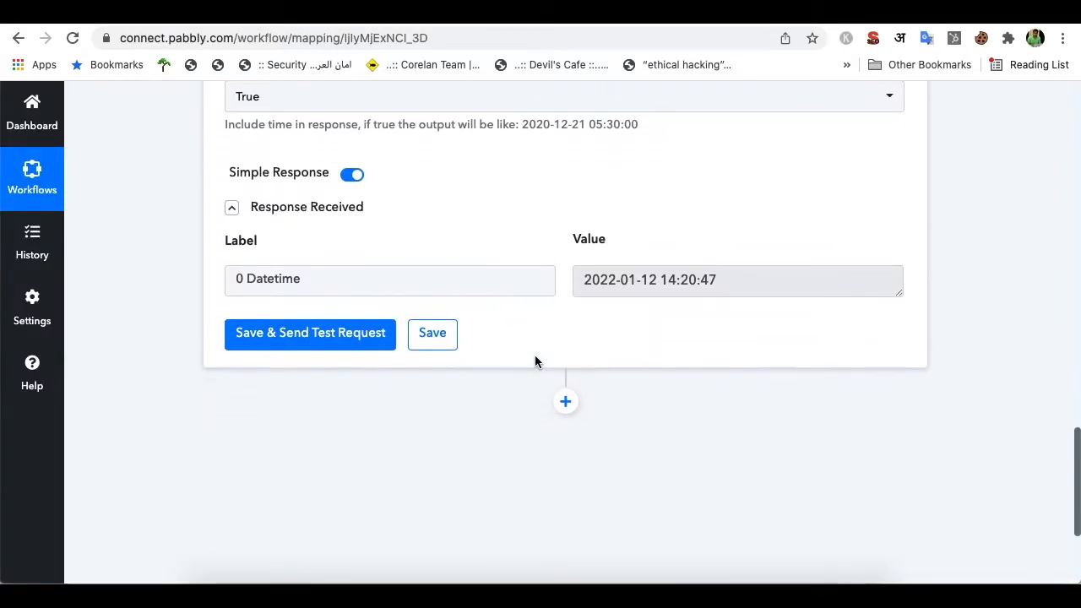
# Add a Google Docs 'Create Document from Template' action after the date formatter
pyautogui.click(565, 362)
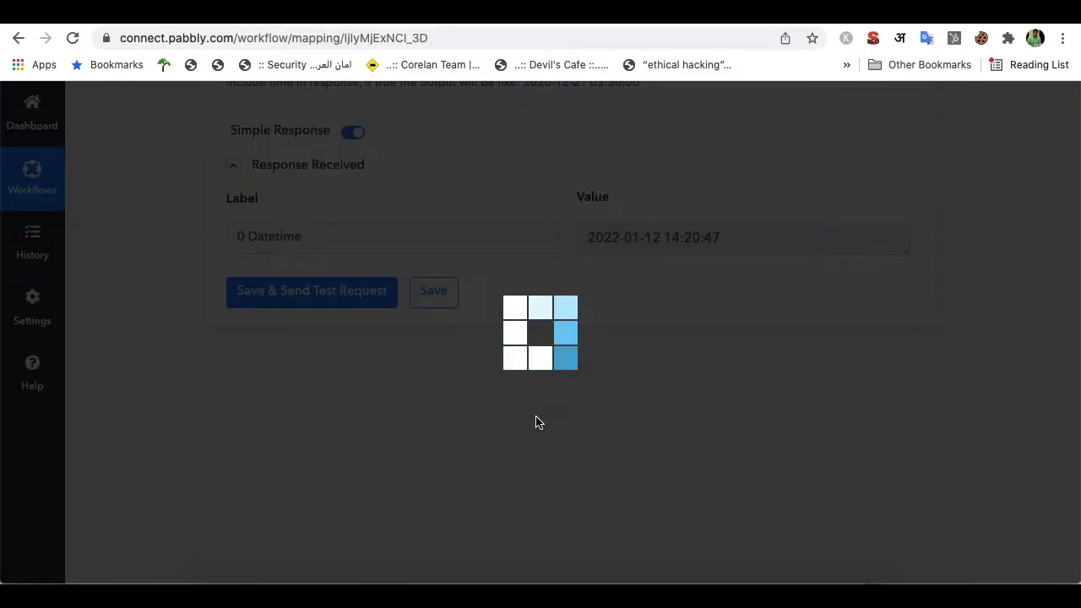
pyautogui.scroll(-3, 502, 427)
pyautogui.write('doc')
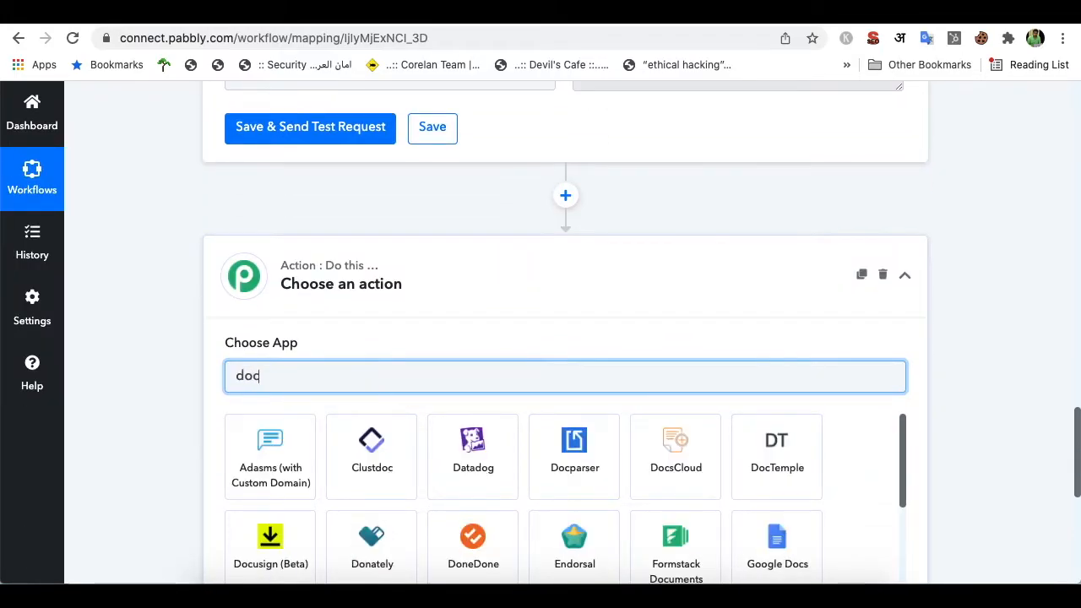
pyautogui.click(253, 562)
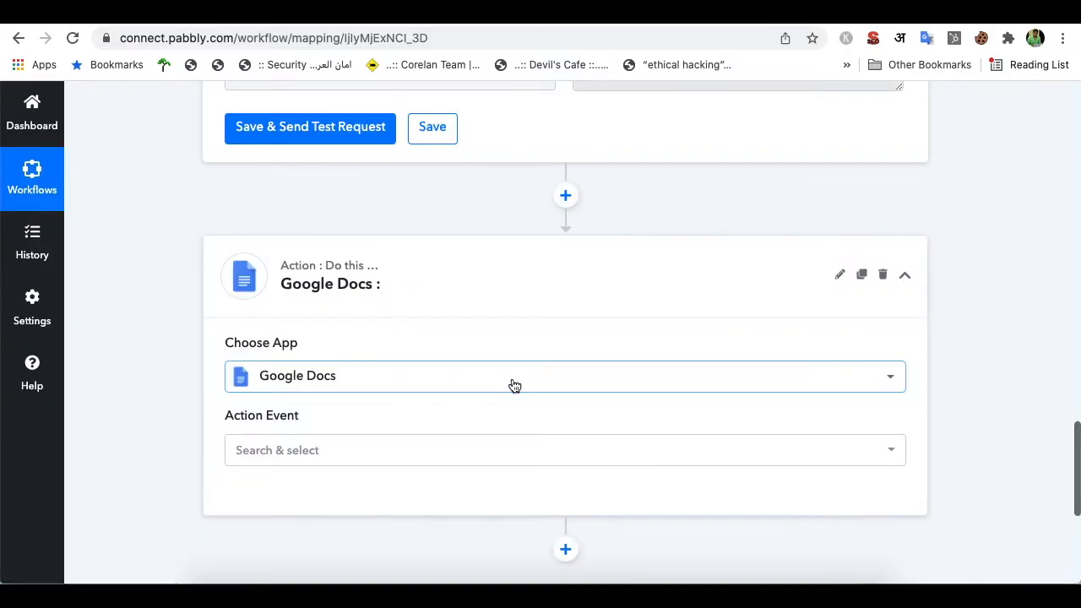
pyautogui.click(452, 450)
pyautogui.scroll(-3, 422, 333)
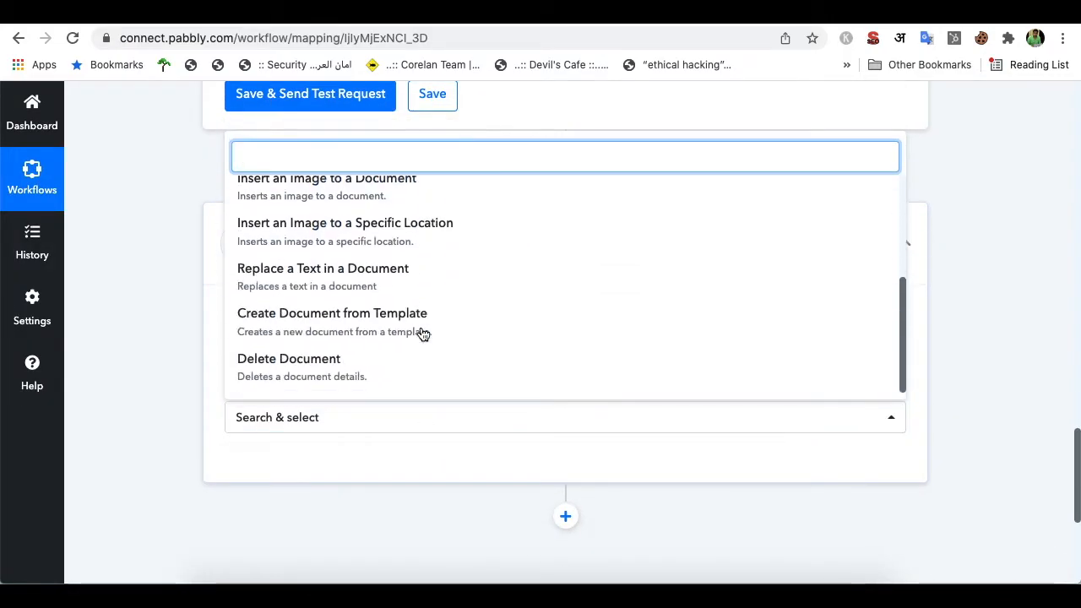
pyautogui.click(376, 322)
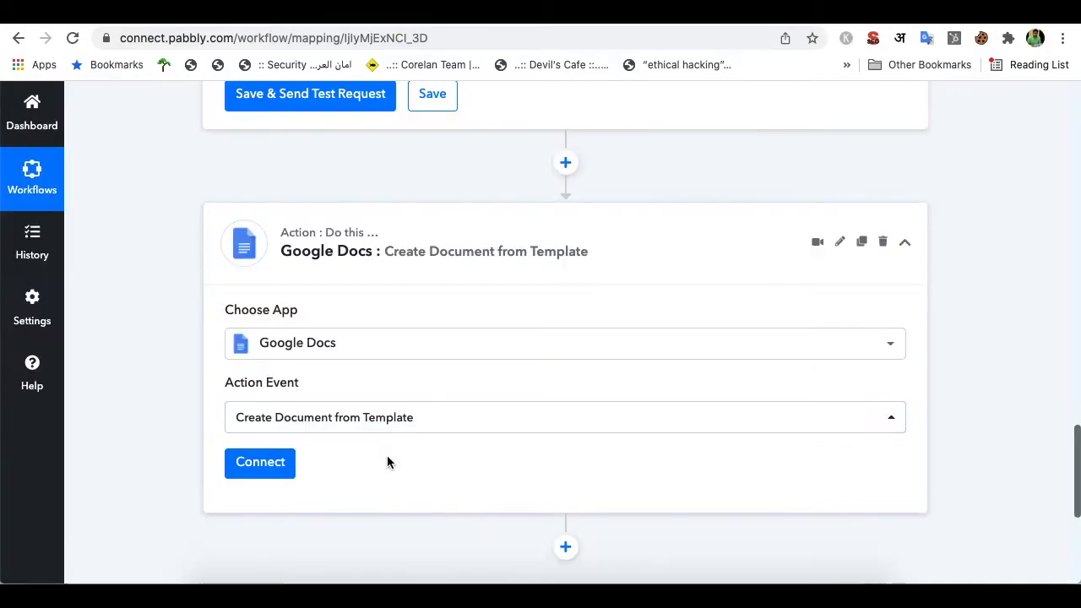
# Connect the action through the existing Google Docs #1 connection and save
pyautogui.click(280, 405)
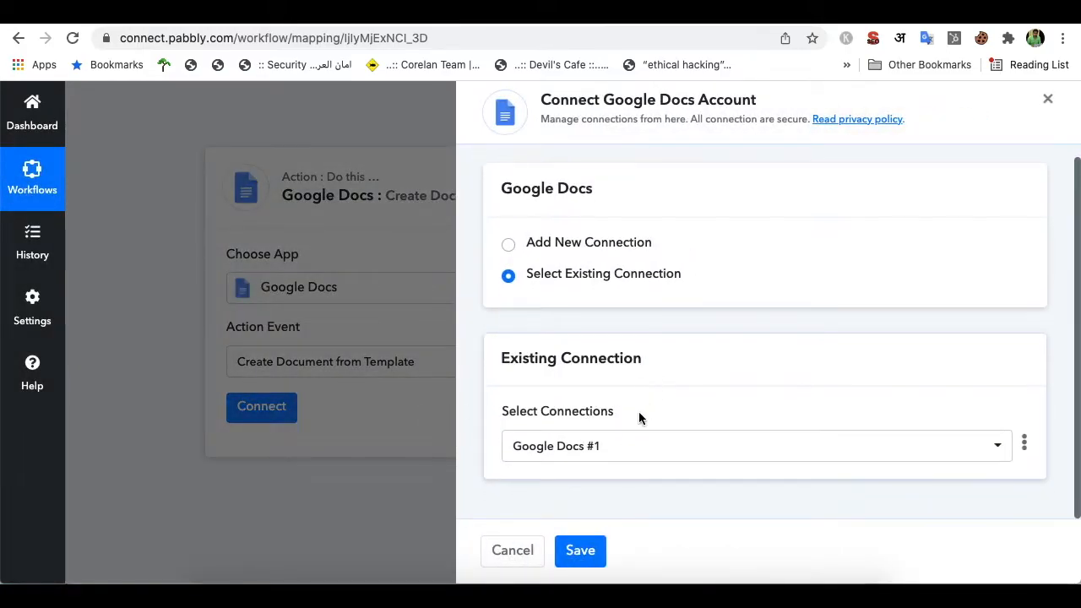
pyautogui.click(581, 553)
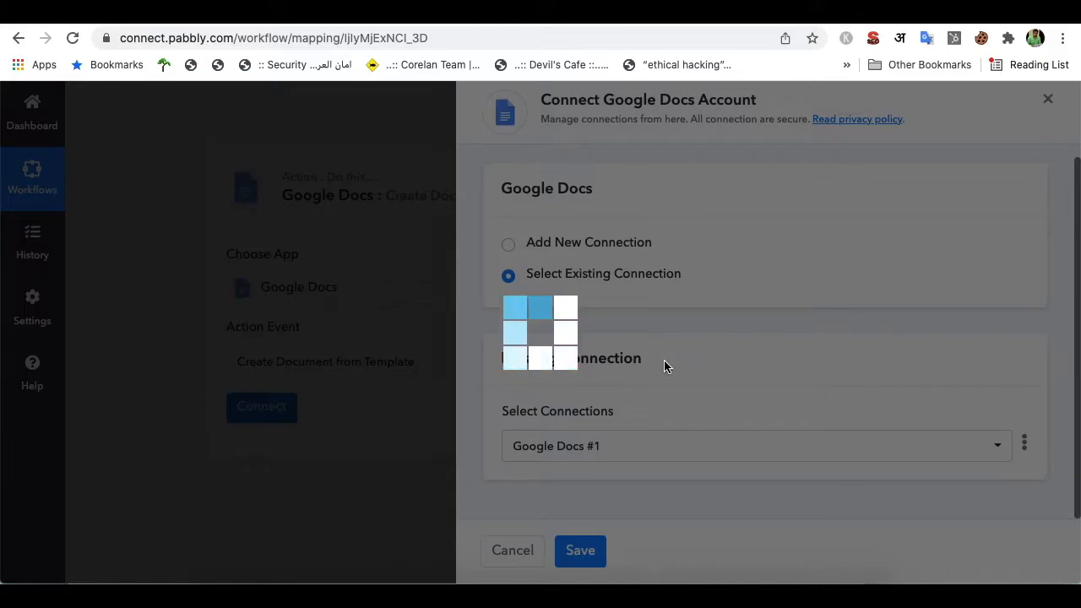
pyautogui.scroll(-3, 548, 405)
pyautogui.scroll(-1, 510, 347)
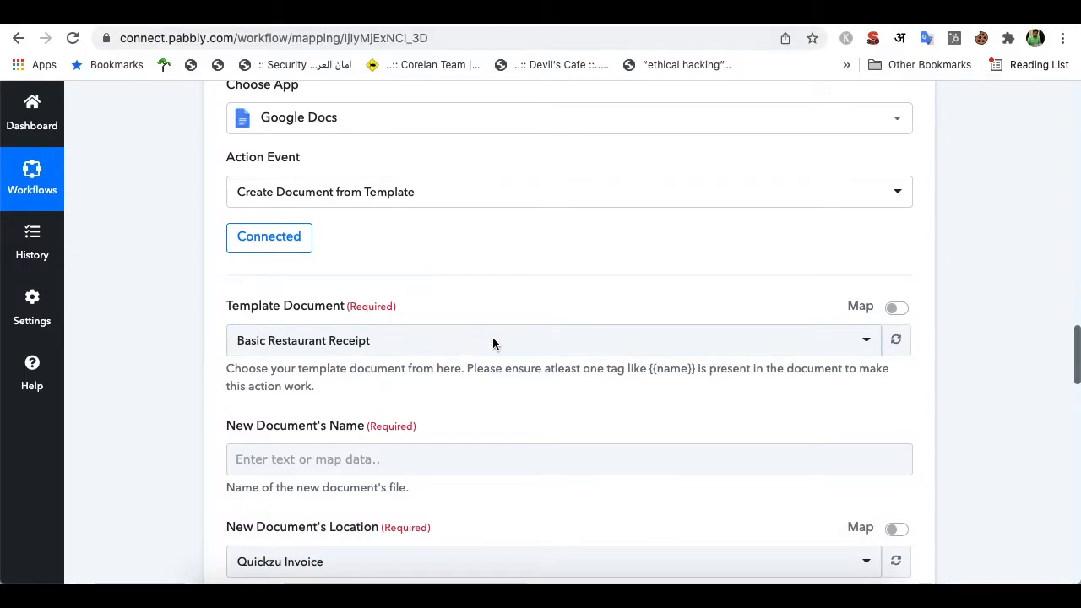
# Keep Basic Restaurant Receipt as template and verify the Quickzu Invoice folder against Google Drive
pyautogui.click(448, 341)
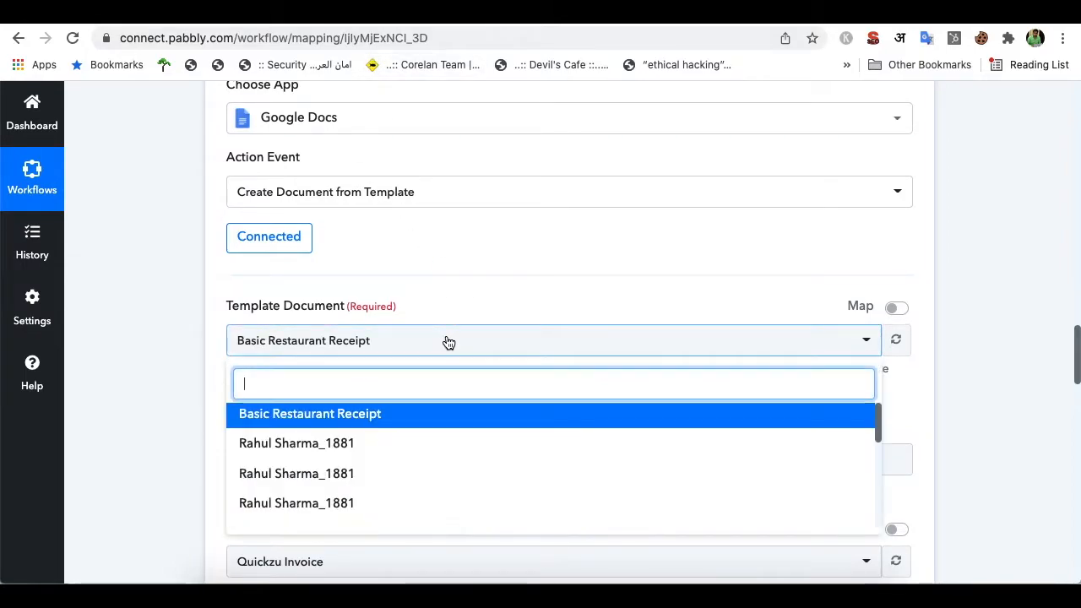
pyautogui.click(497, 283)
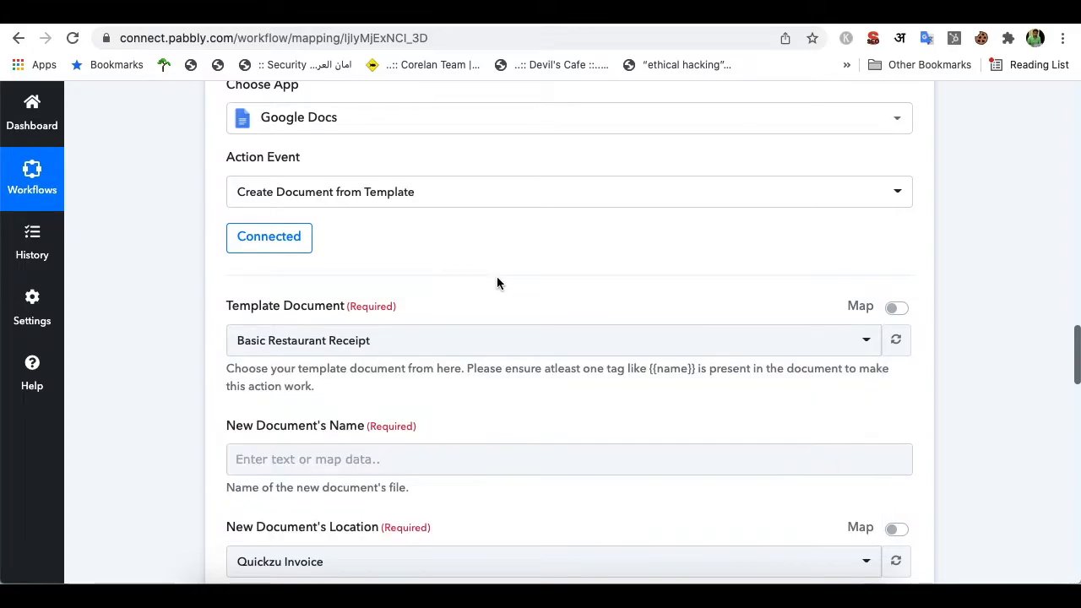
pyautogui.click(353, 17)
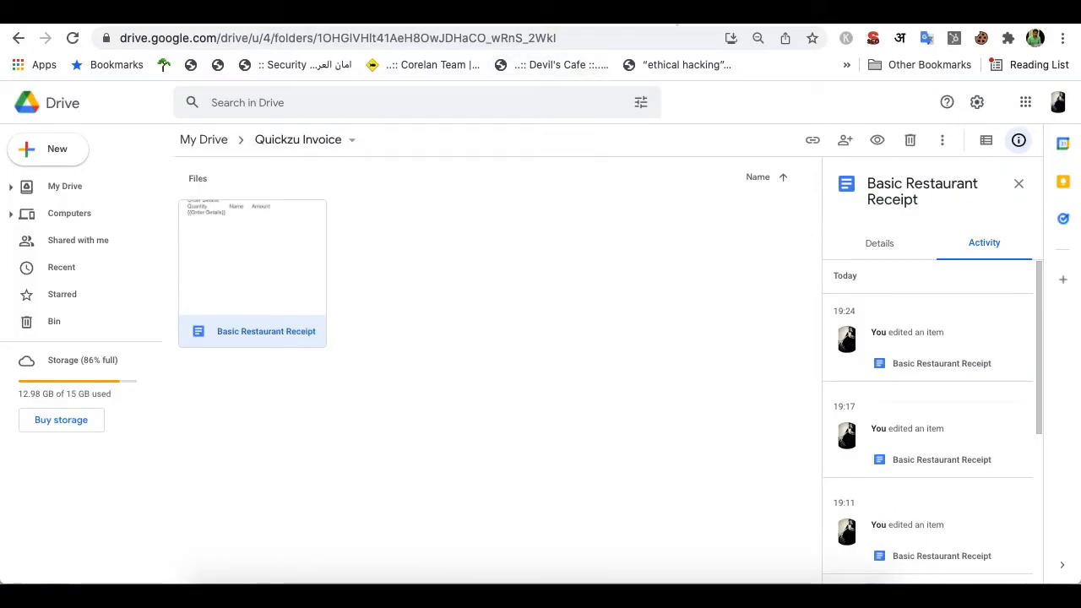
pyautogui.click(673, 13)
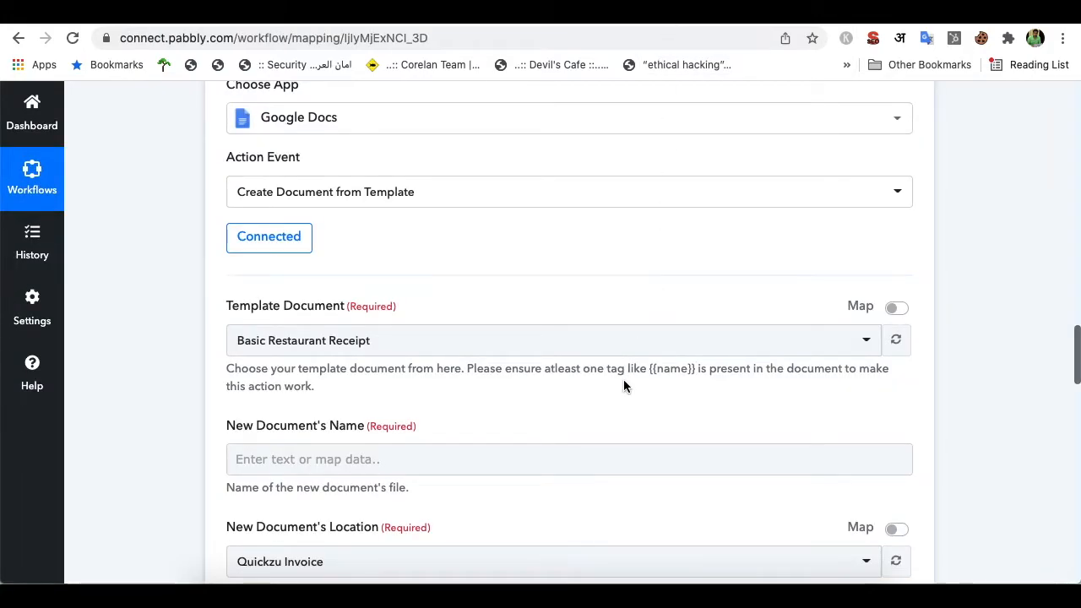
pyautogui.scroll(-2, 623, 386)
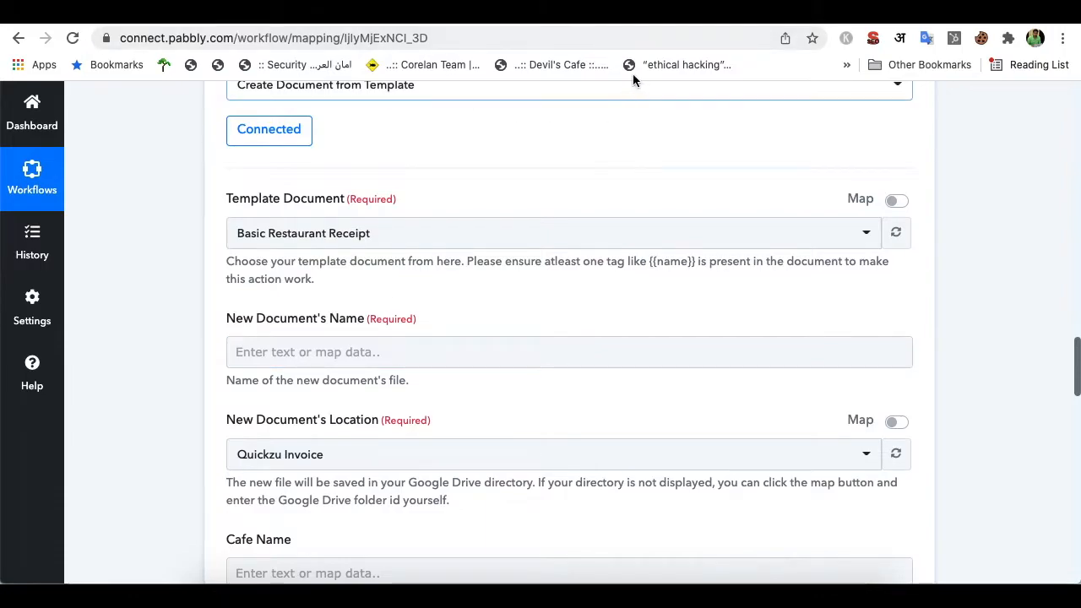
pyautogui.click(541, 13)
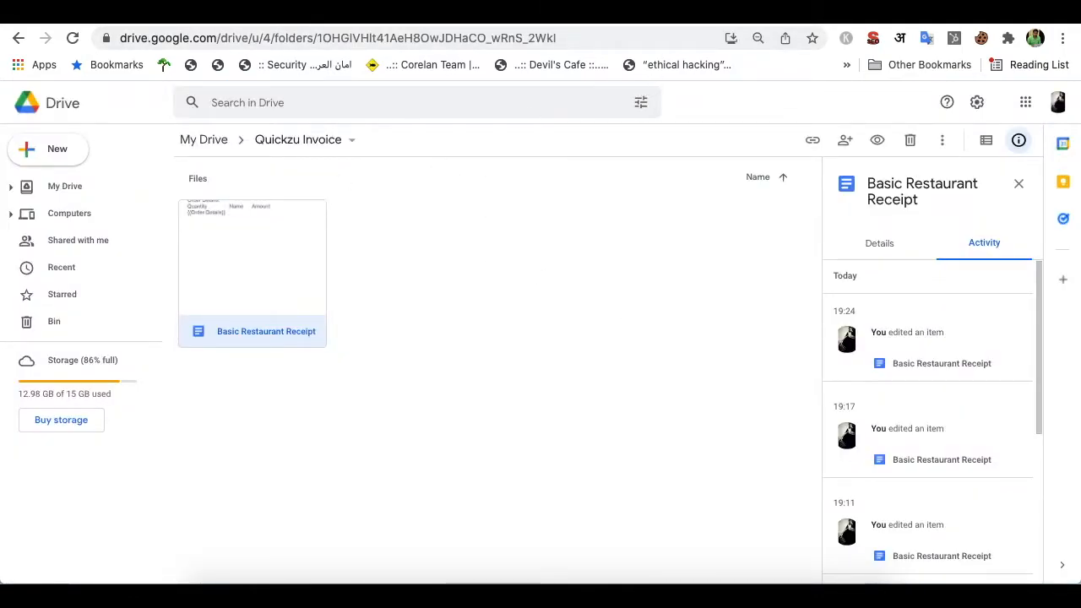
pyautogui.click(676, 25)
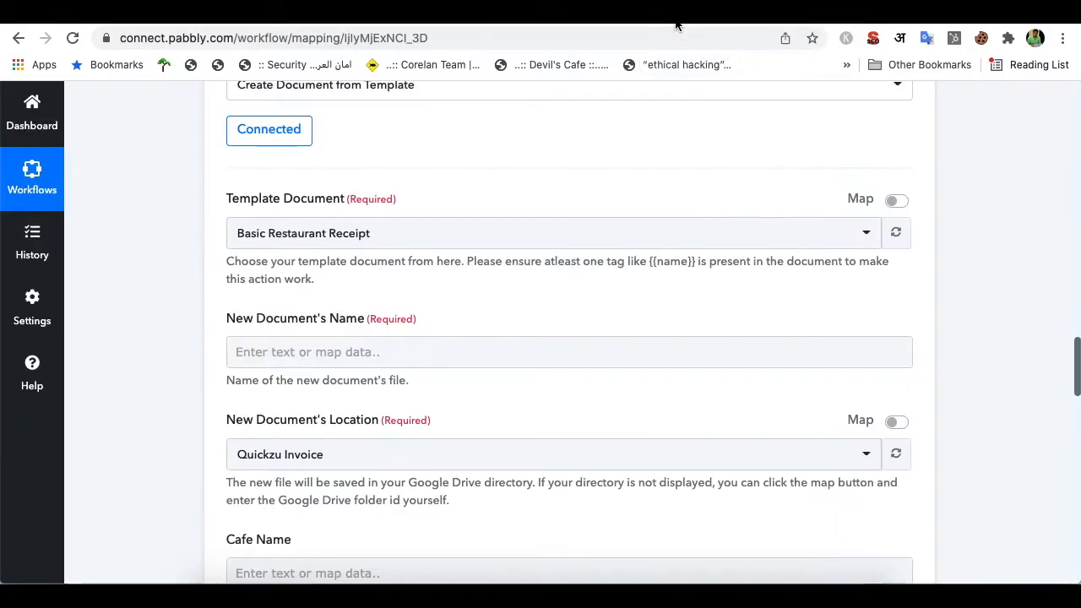
pyautogui.click(340, 355)
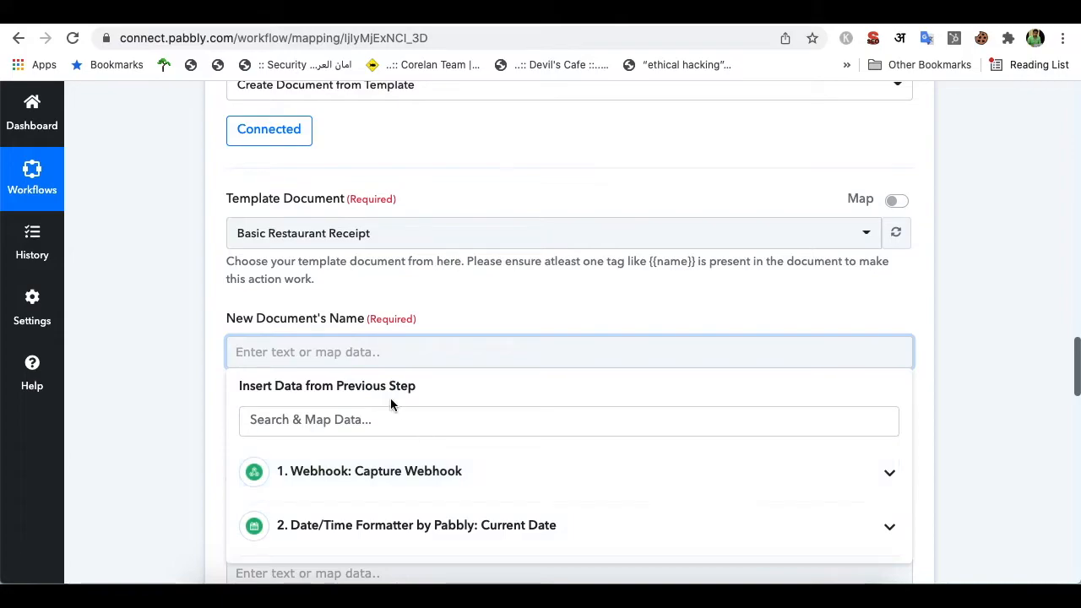
# Set New Document's Name to Payload Data Order Id, an underscore, and Customer Full Name
pyautogui.click(379, 419)
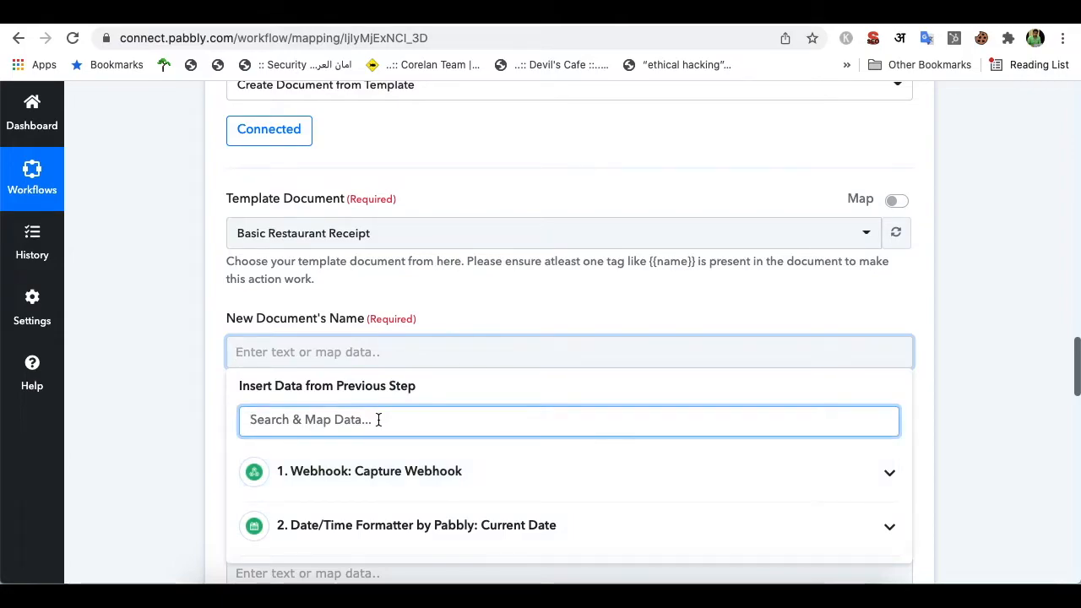
pyautogui.write('order')
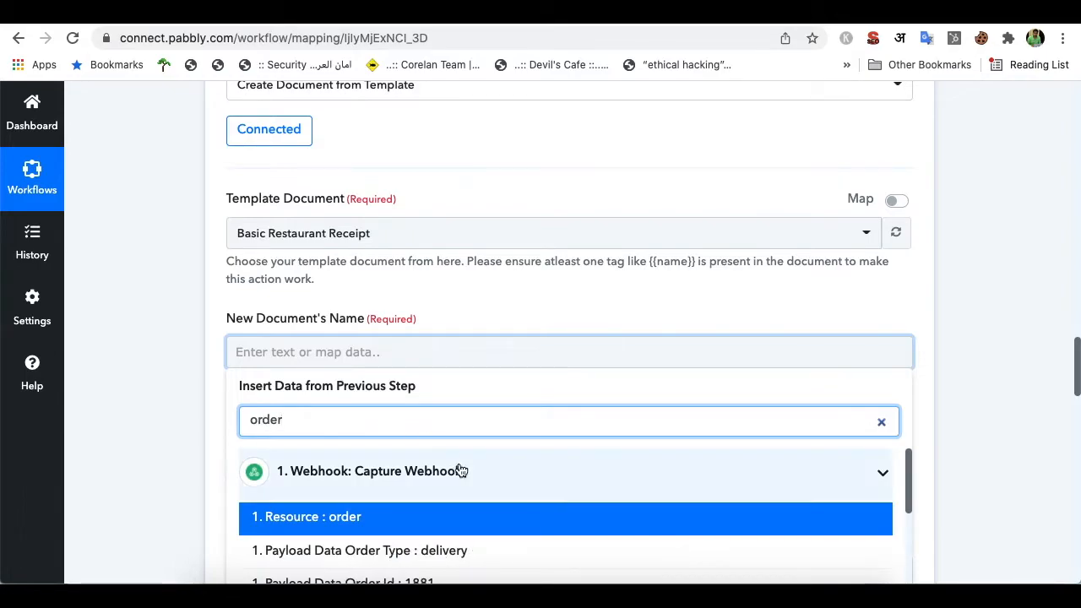
pyautogui.scroll(-2, 456, 468)
pyautogui.click(421, 528)
pyautogui.click(514, 362)
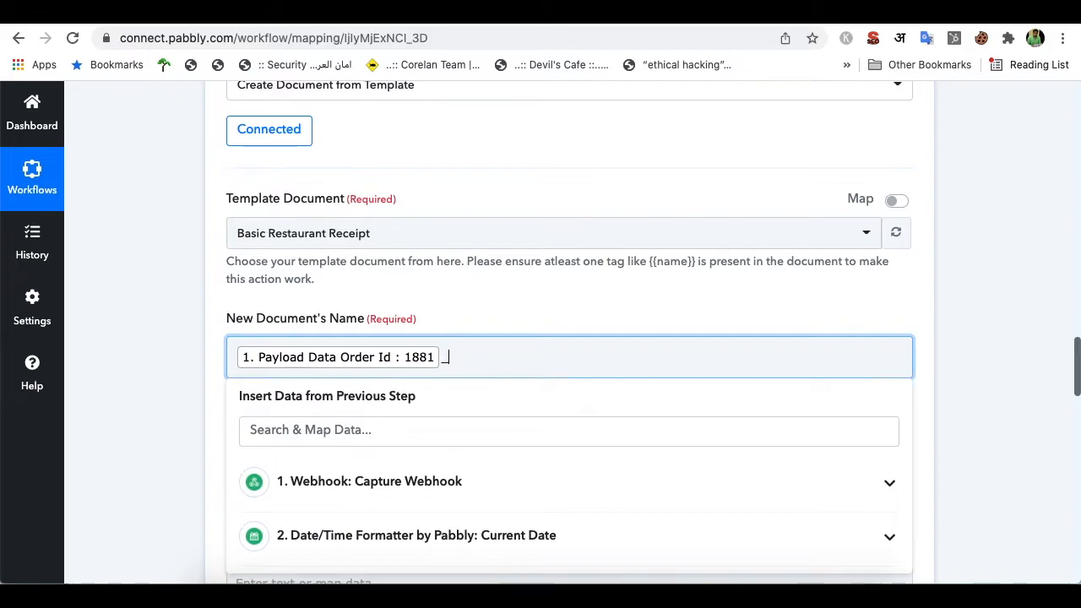
pyautogui.click(440, 436)
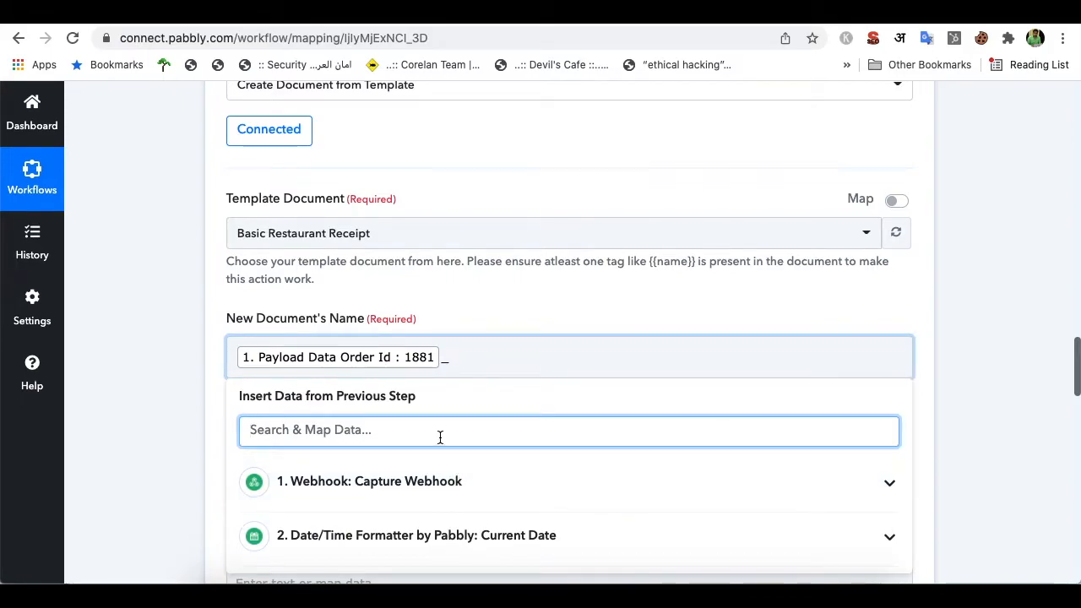
pyautogui.write('cus')
pyautogui.click(461, 532)
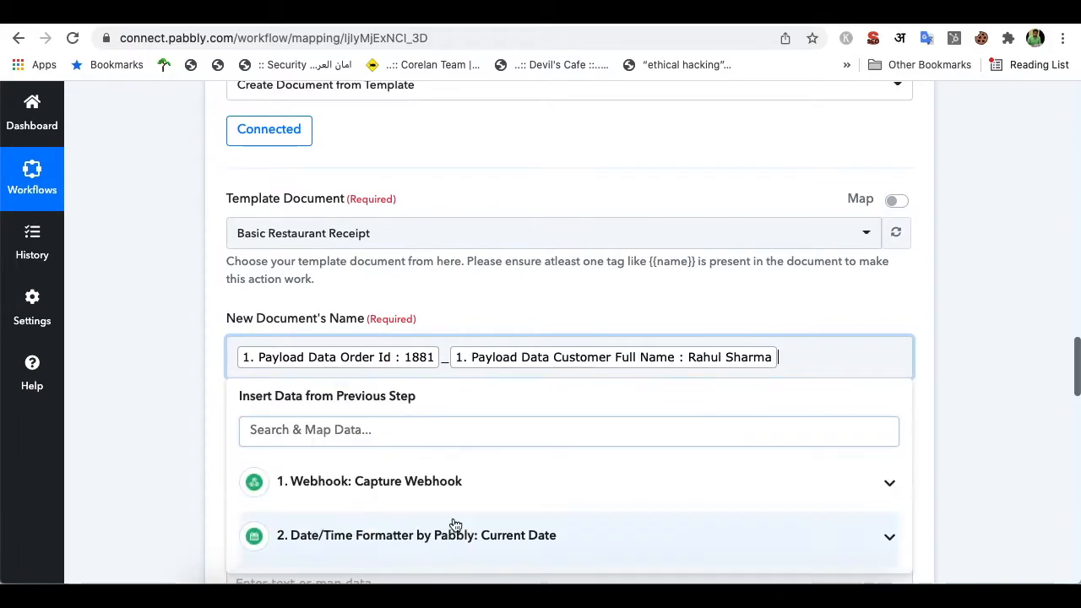
pyautogui.click(509, 309)
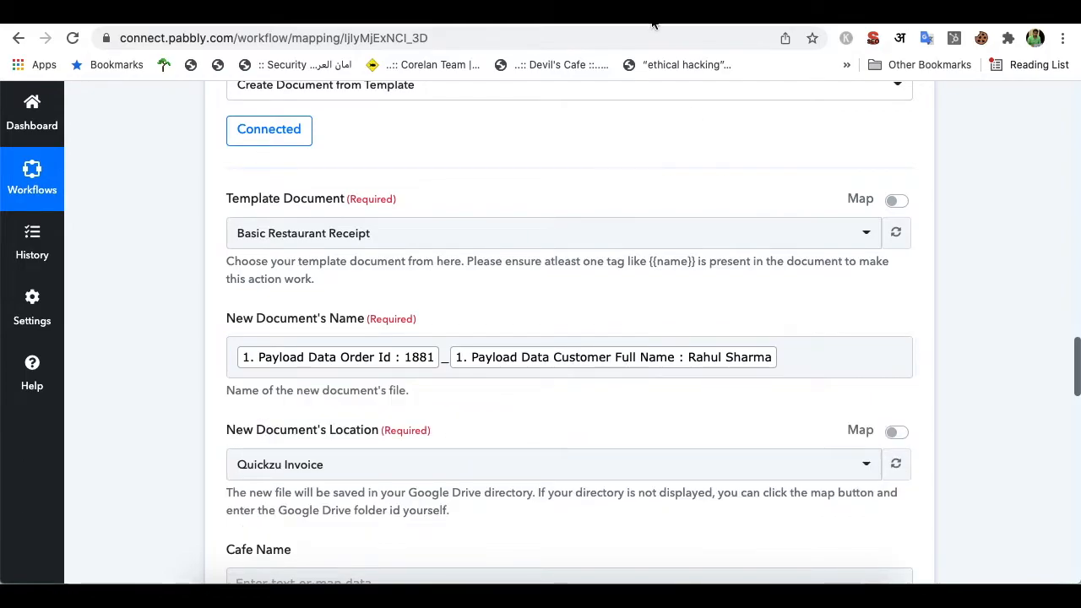
pyautogui.scroll(-1, 580, 266)
pyautogui.scroll(-3, 580, 266)
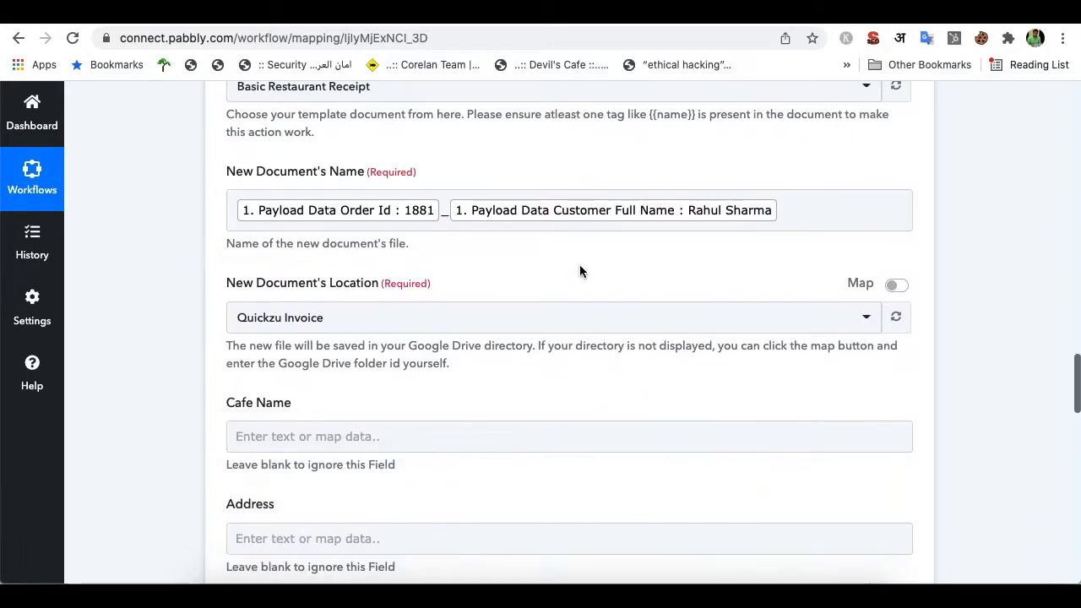
pyautogui.click(354, 321)
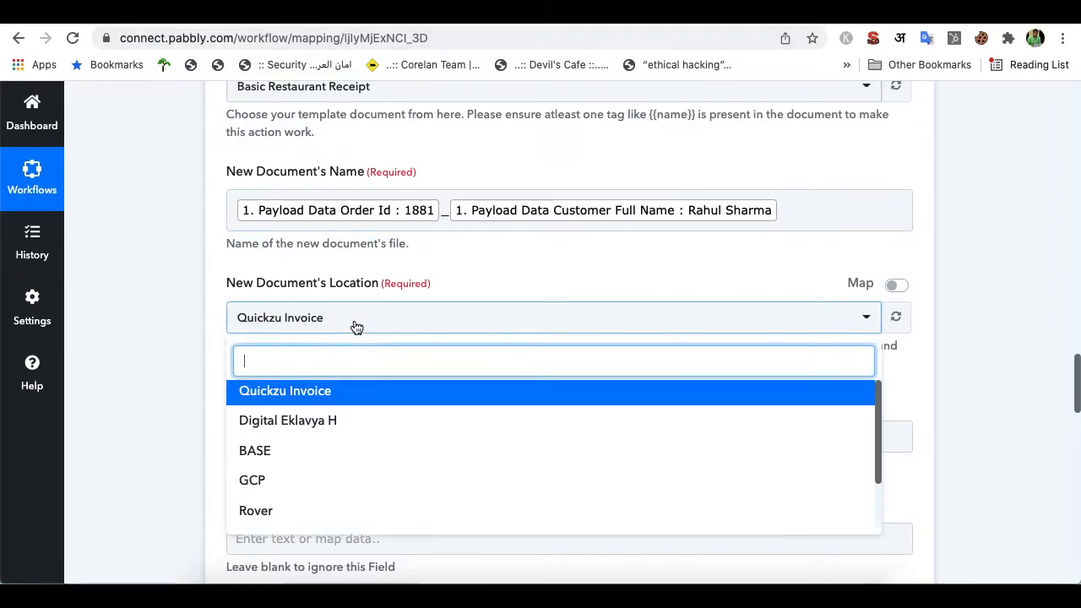
pyautogui.click(486, 301)
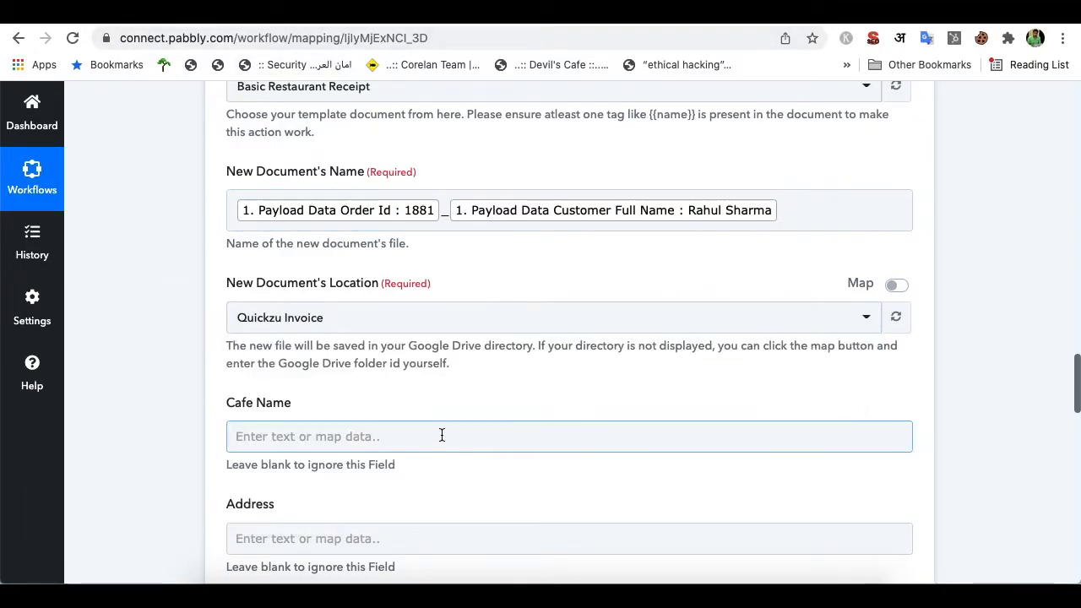
pyautogui.scroll(-2, 442, 434)
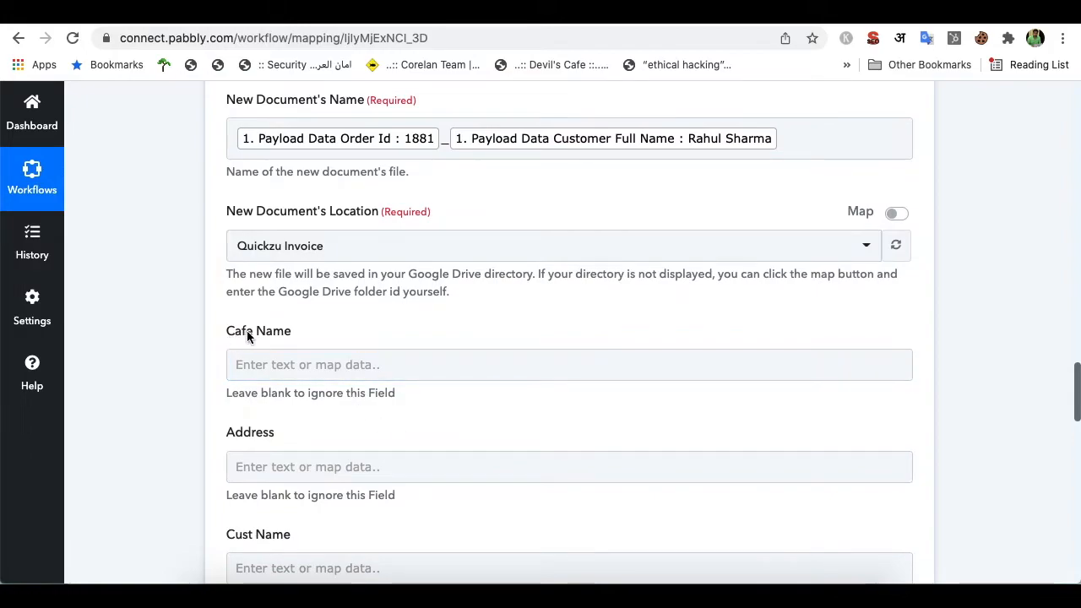
pyautogui.moveTo(253, 331); pyautogui.dragTo(305, 334)
pyautogui.click(401, 13)
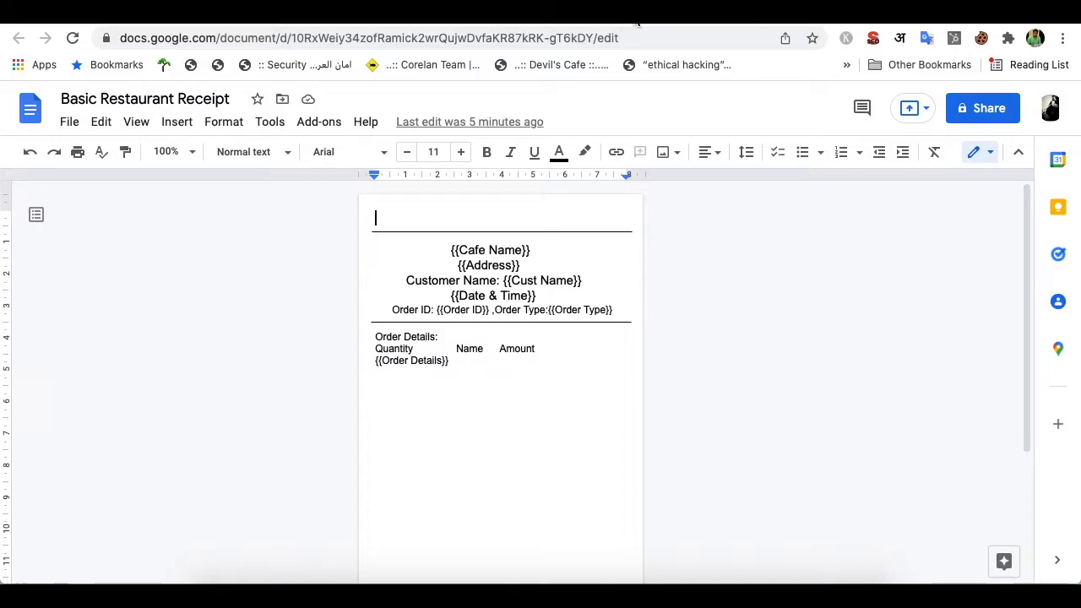
pyautogui.click(414, 12)
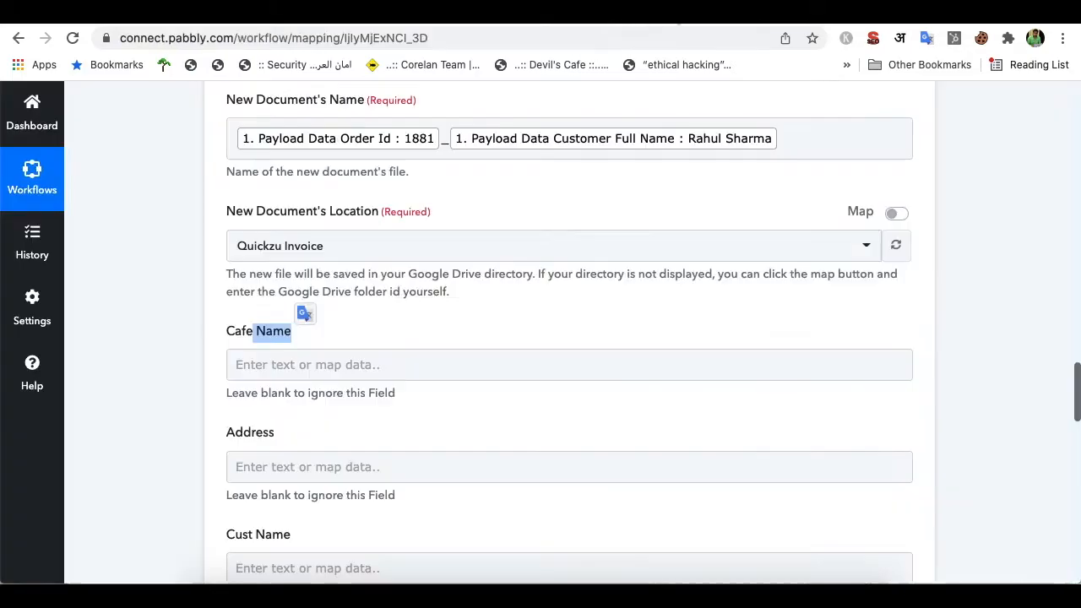
pyautogui.click(390, 358)
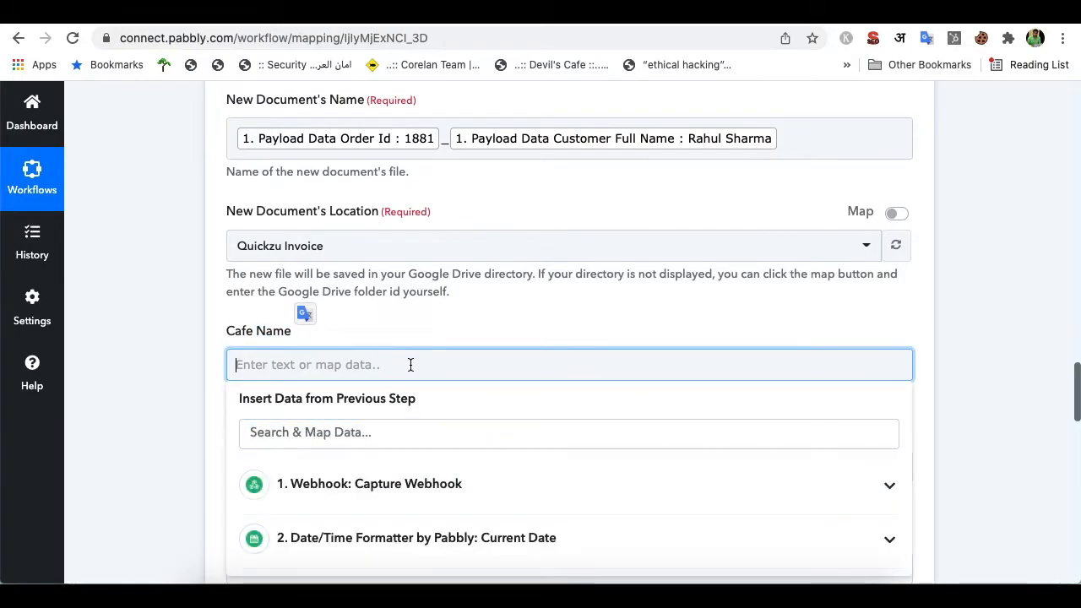
# Map Cafe Name to the webhook's Shop Name and Address to Payload Shop Address
pyautogui.click(475, 436)
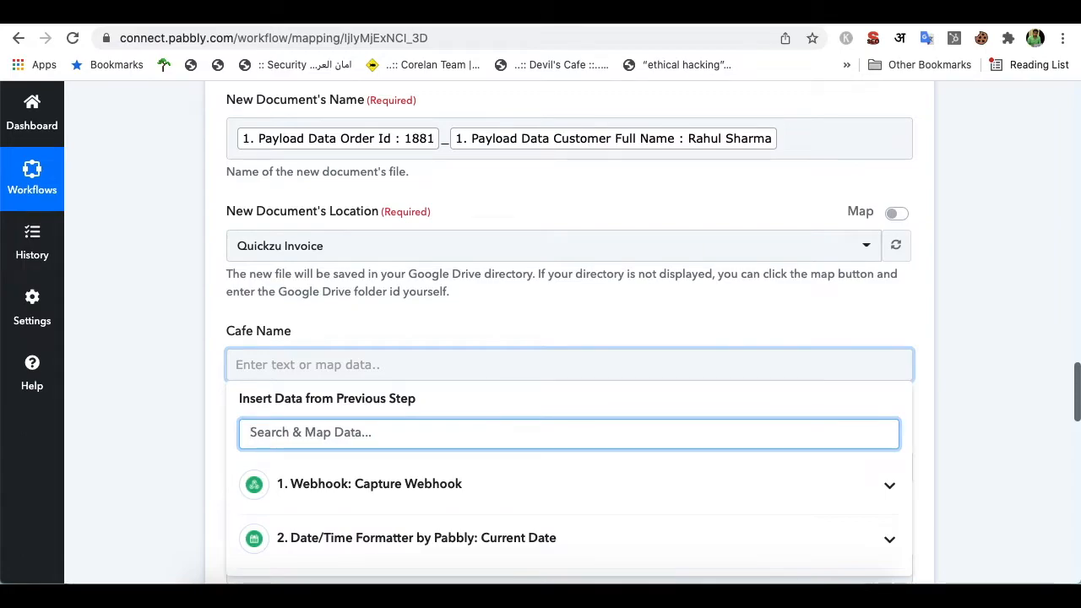
pyautogui.write('shop nam')
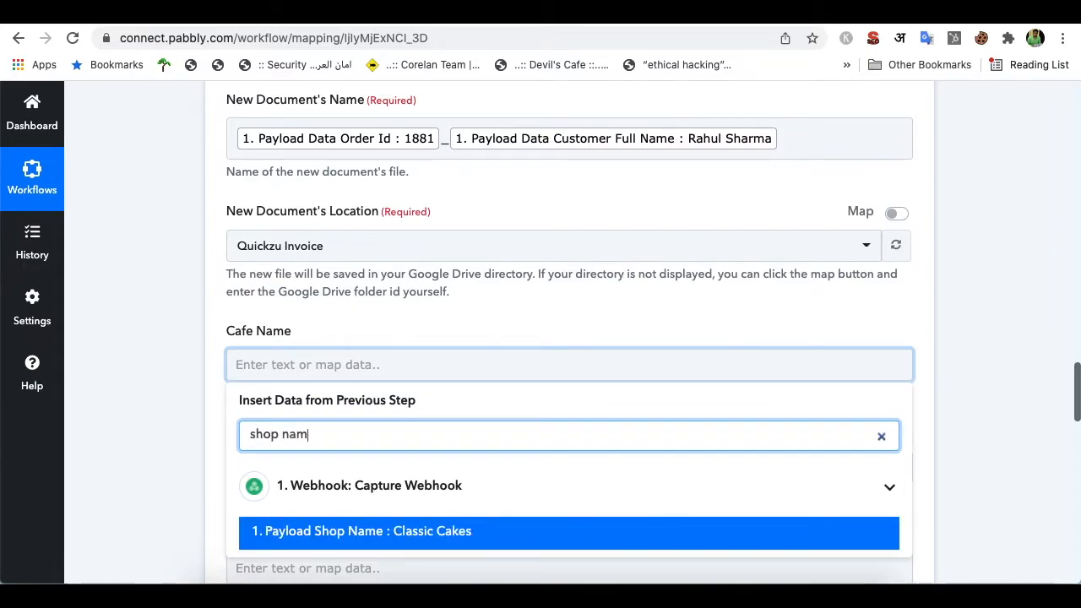
pyautogui.click(415, 531)
pyautogui.click(512, 326)
pyautogui.scroll(-2, 512, 326)
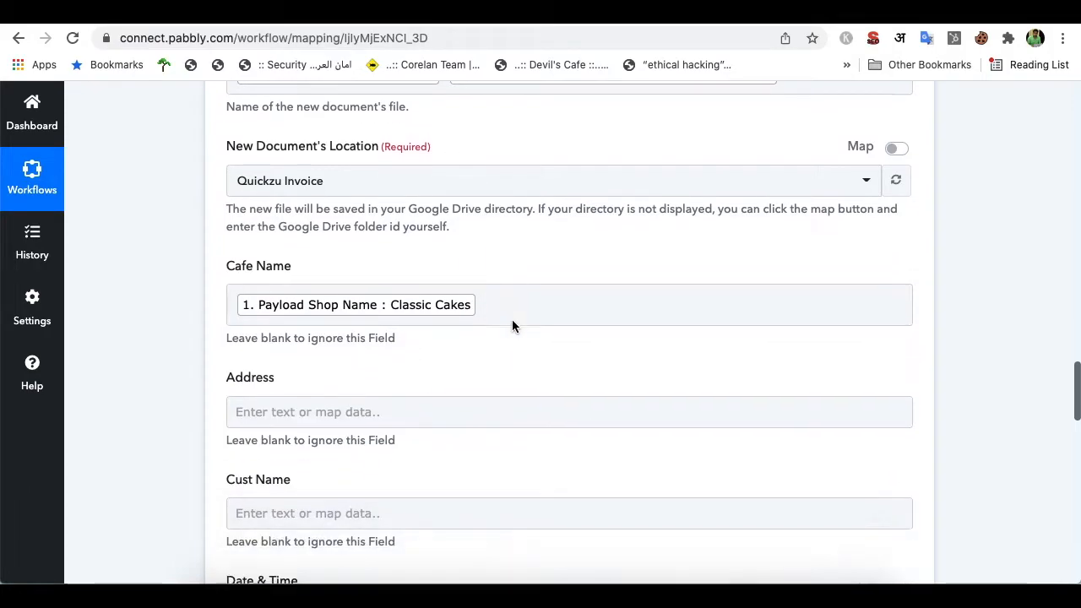
pyautogui.click(413, 348)
pyautogui.click(371, 410)
pyautogui.write('shop a')
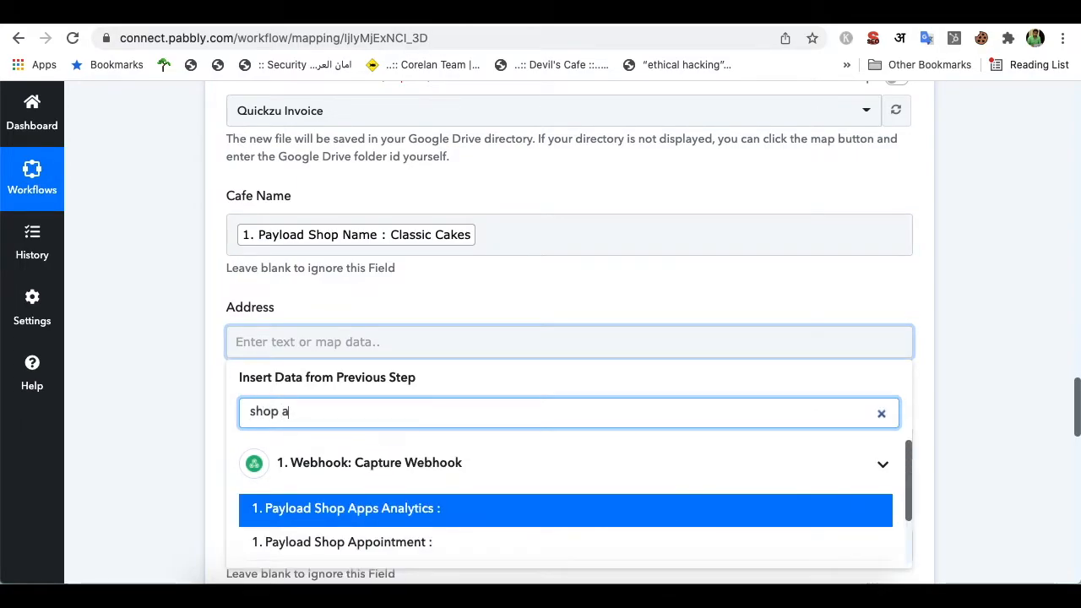
pyautogui.write('d')
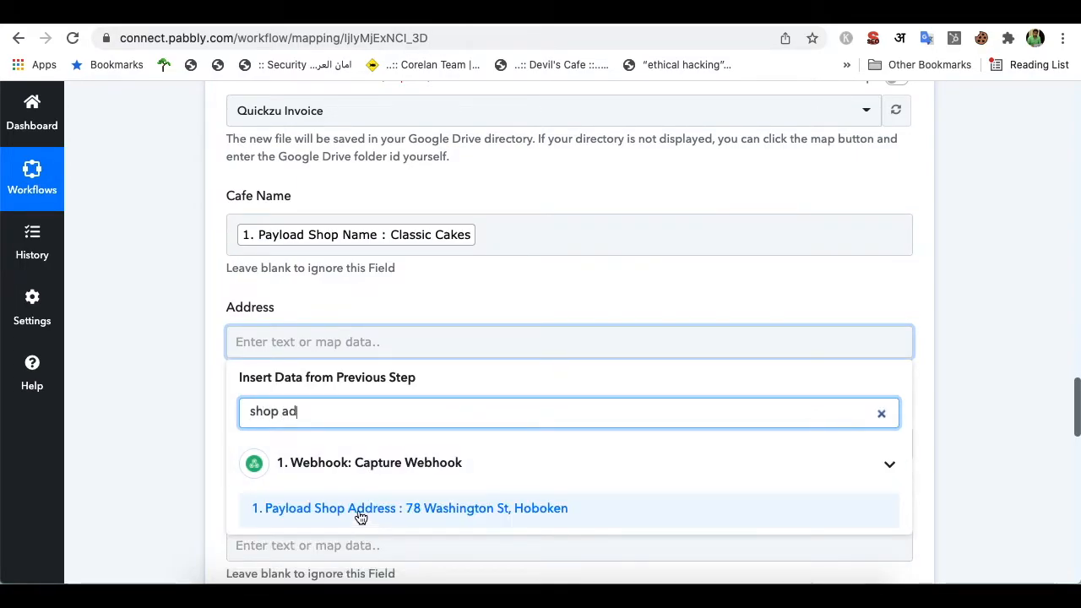
pyautogui.click(450, 508)
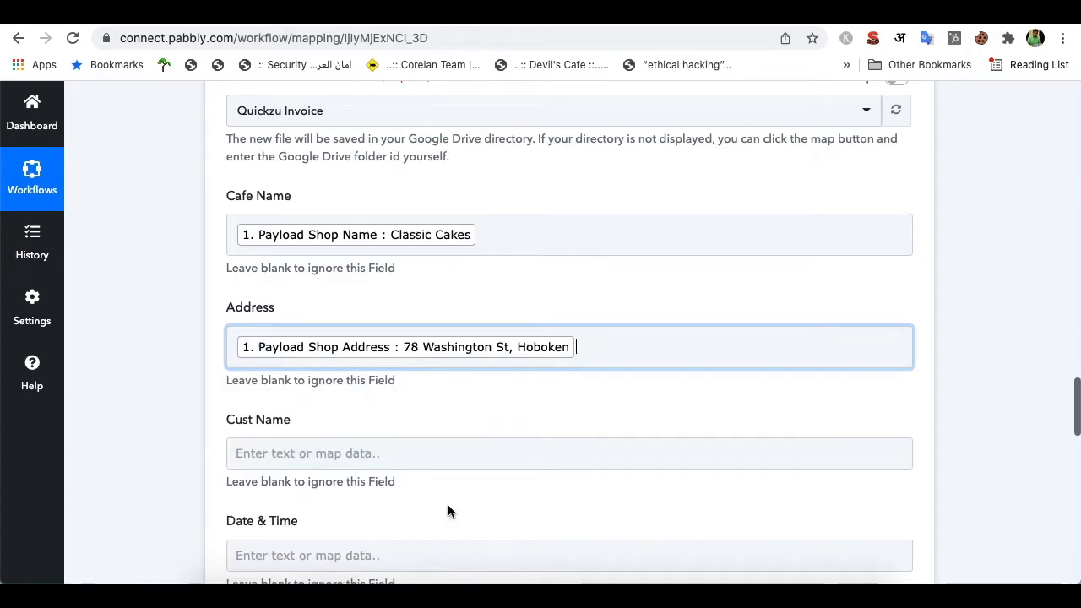
pyautogui.click(523, 289)
# Map Cust Name to Payload Data Customer Full Name
pyautogui.scroll(-3, 559, 290)
pyautogui.click(429, 331)
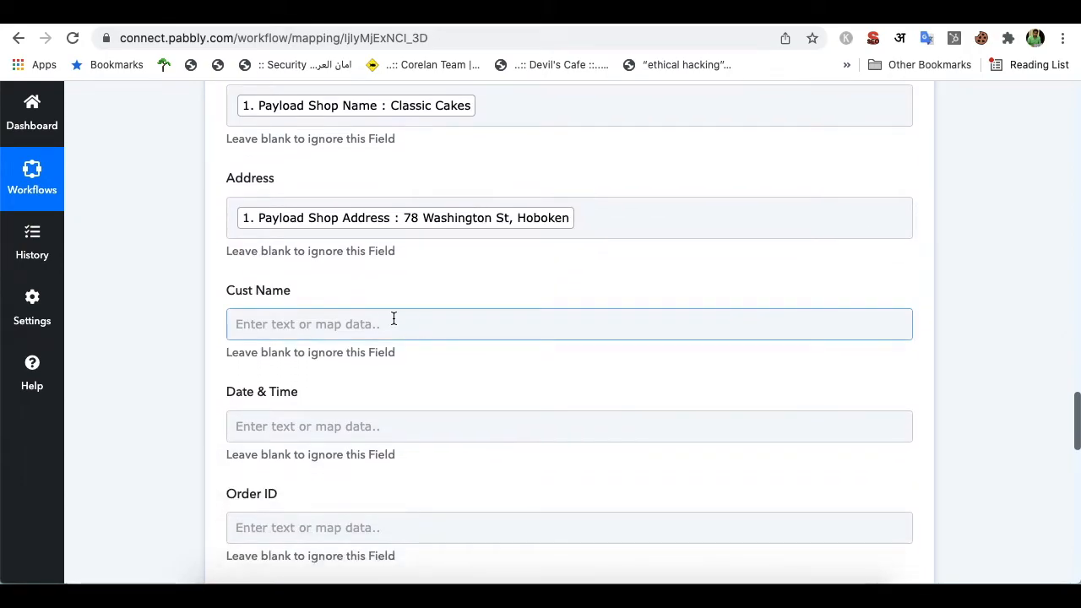
pyautogui.click(395, 321)
pyautogui.click(451, 392)
pyautogui.write('cus')
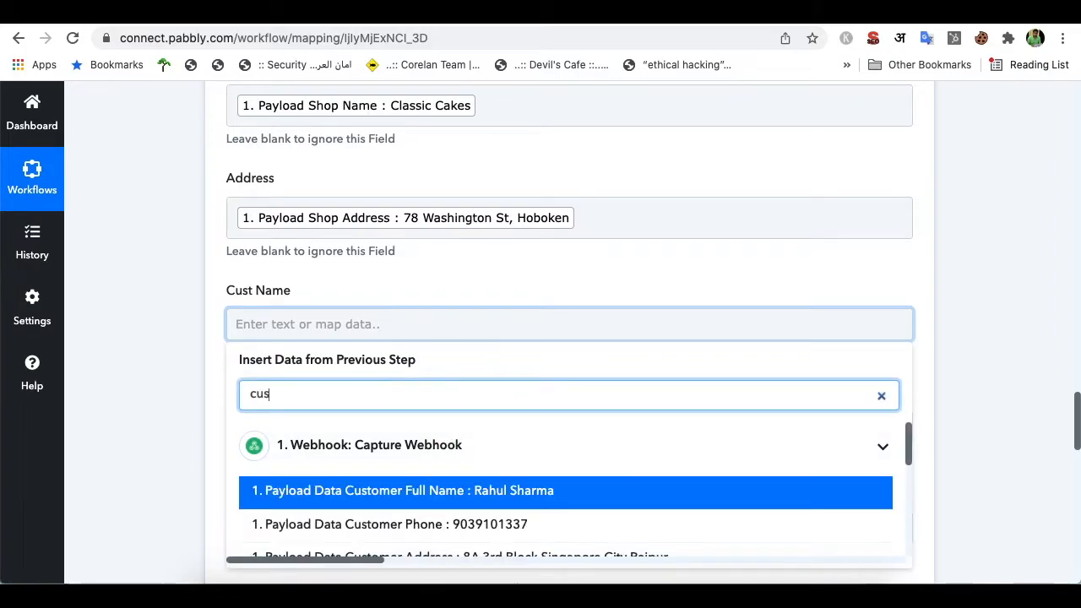
pyautogui.click(537, 505)
pyautogui.click(567, 299)
pyautogui.scroll(-1, 567, 304)
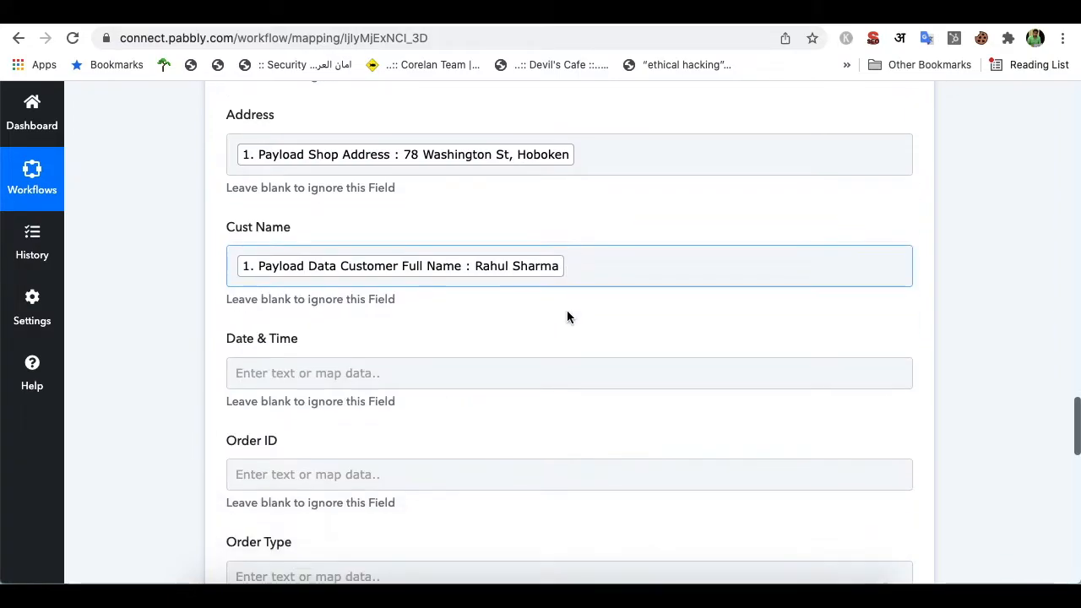
pyautogui.click(468, 373)
pyautogui.scroll(-2, 534, 471)
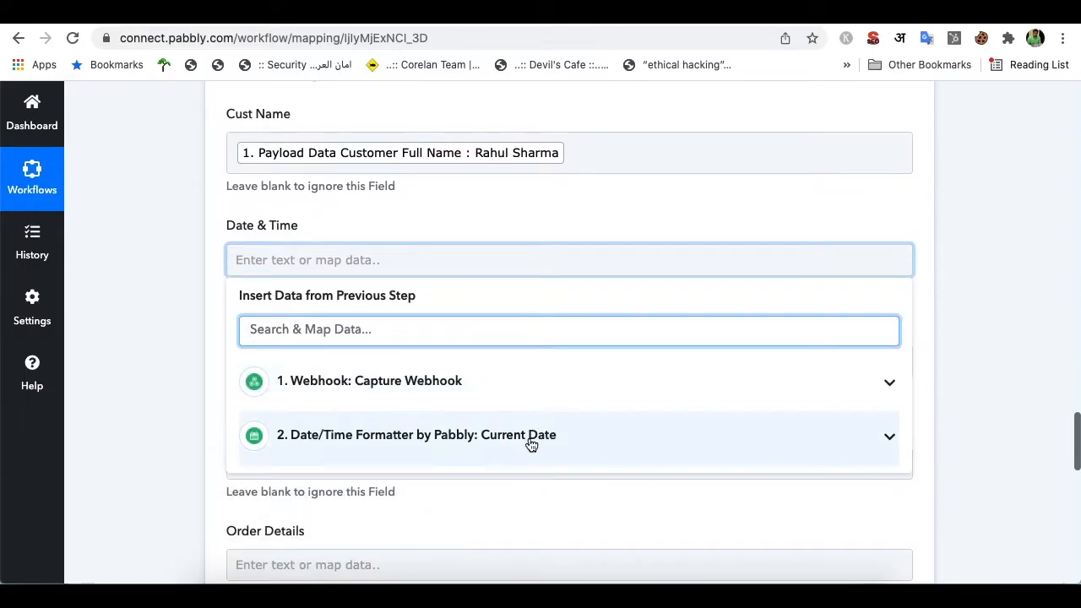
# Map Date & Time to the Current Date formatter's 2. Datetime value
pyautogui.click(492, 447)
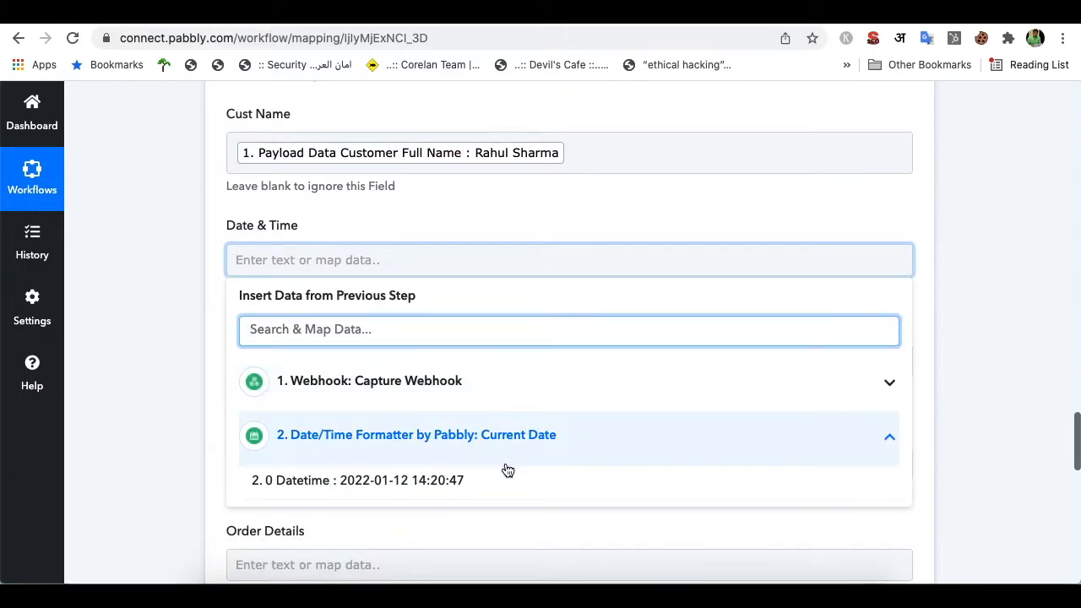
pyautogui.click(478, 479)
pyautogui.click(461, 307)
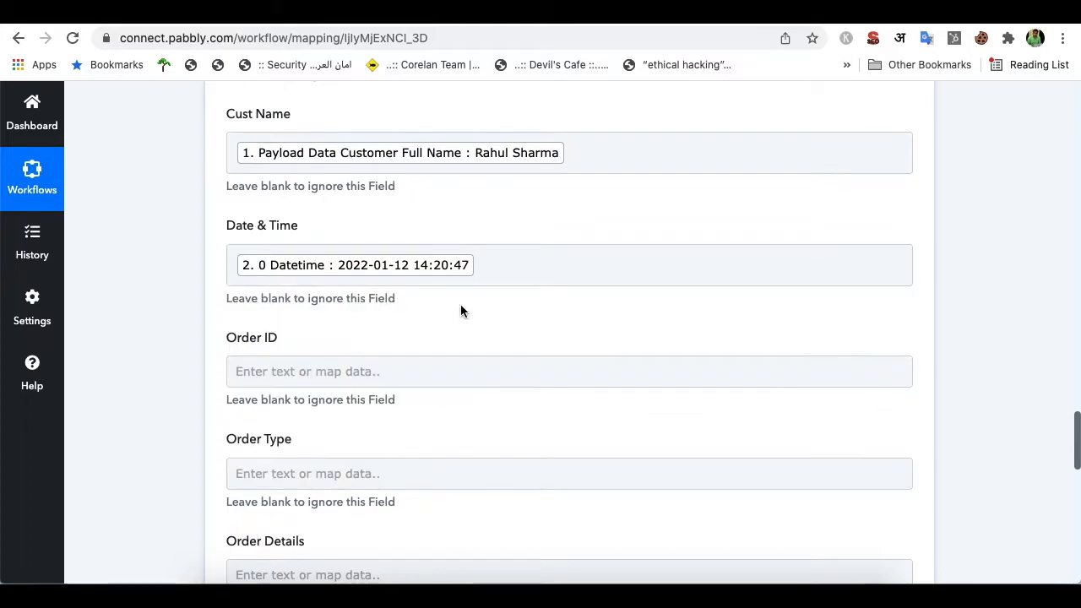
pyautogui.scroll(-1, 483, 351)
# Map Order ID to the webhook's Payload Data Order Id
pyautogui.click(475, 342)
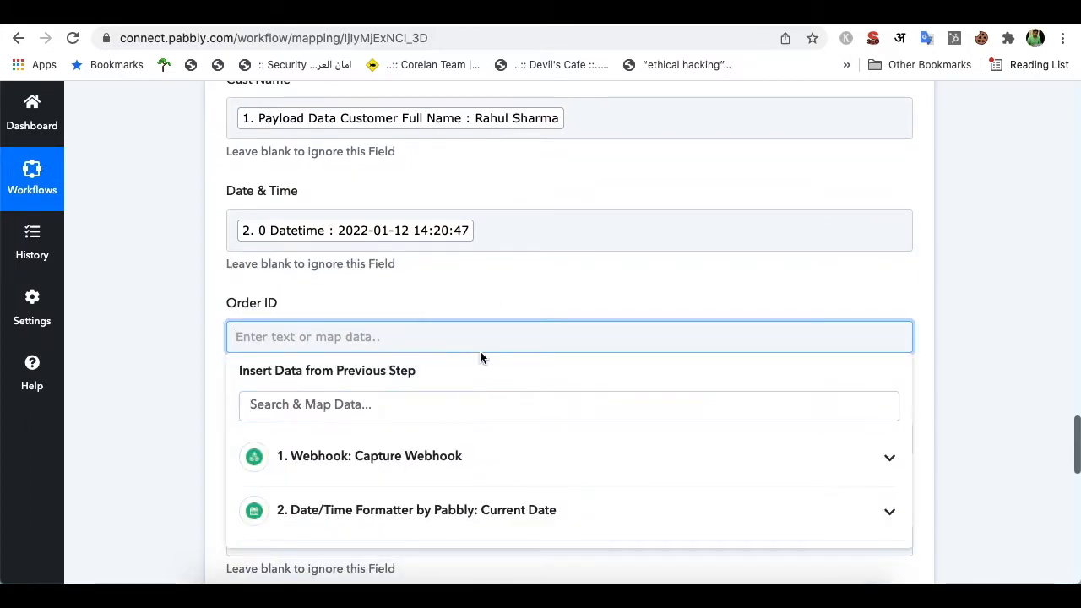
pyautogui.click(430, 411)
pyautogui.write('order')
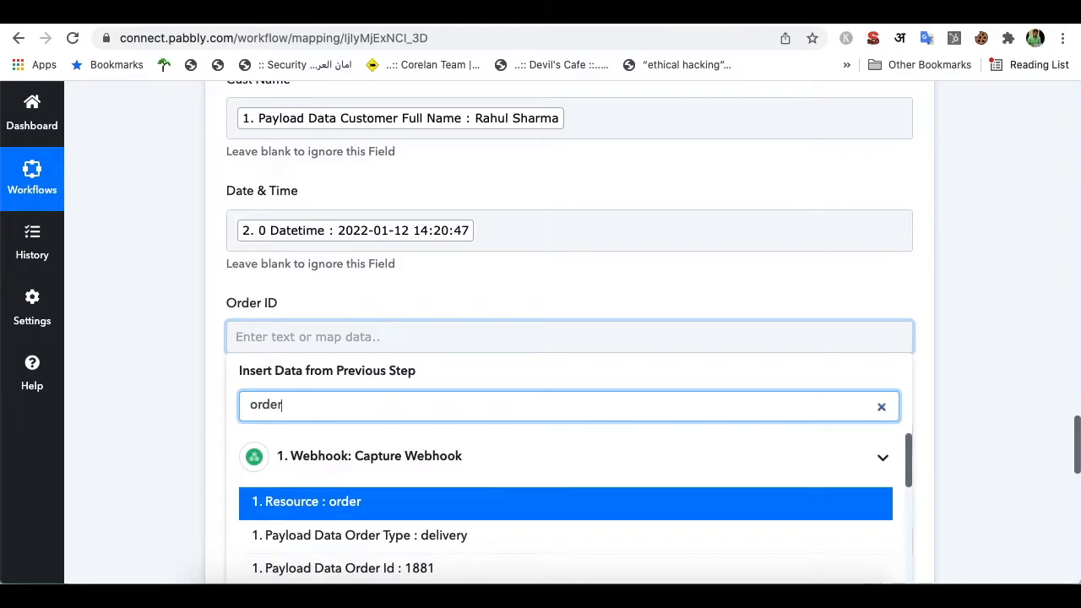
pyautogui.click(398, 569)
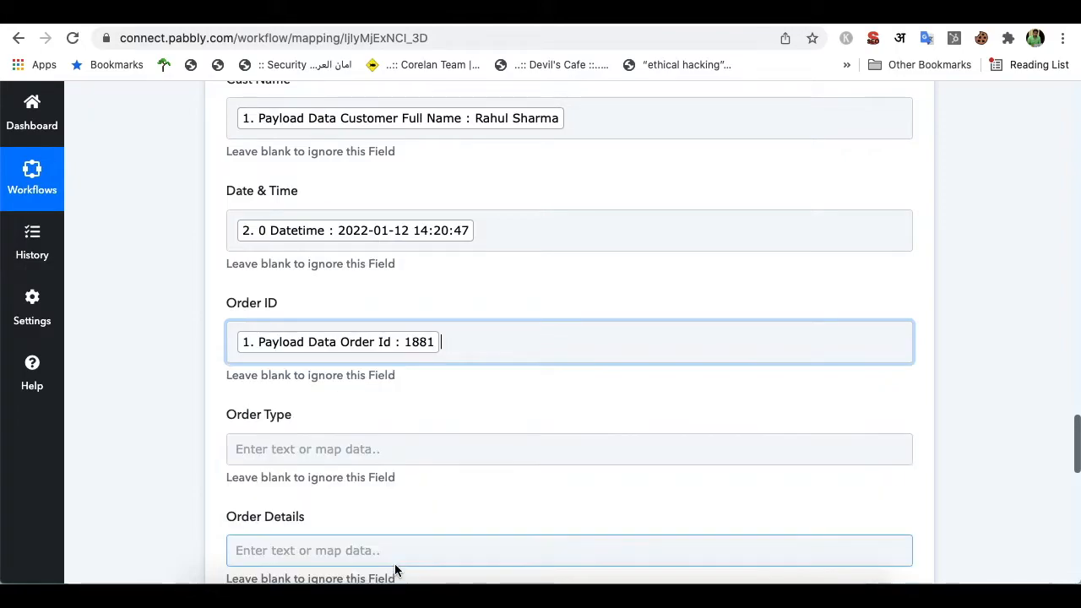
pyautogui.click(457, 274)
pyautogui.scroll(-2, 512, 296)
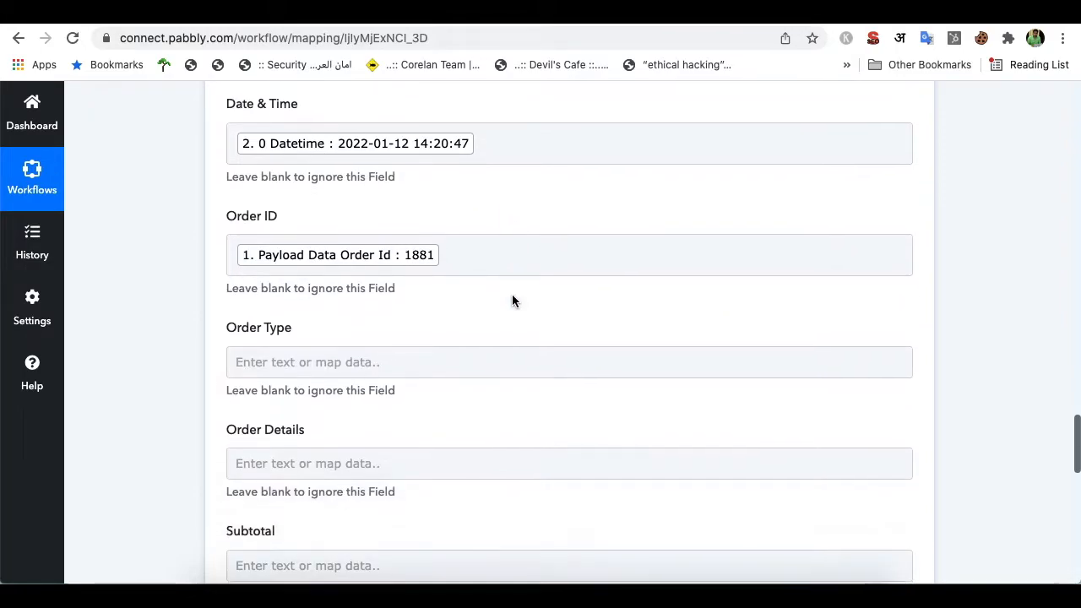
# Map Order Type to Payload Data Order Type (delivery)
pyautogui.click(404, 362)
pyautogui.click(405, 429)
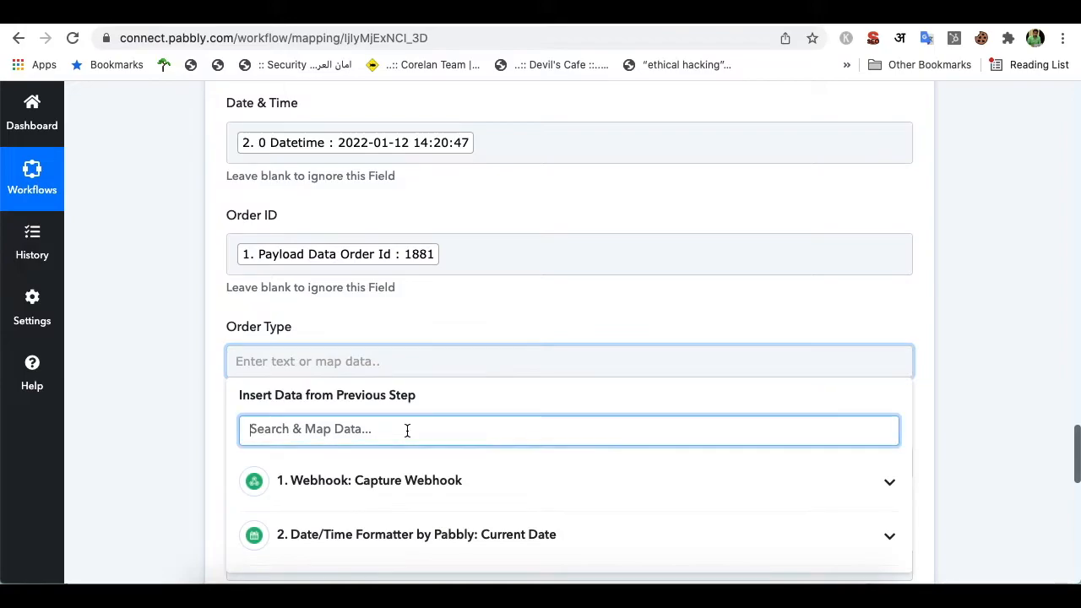
pyautogui.write('order')
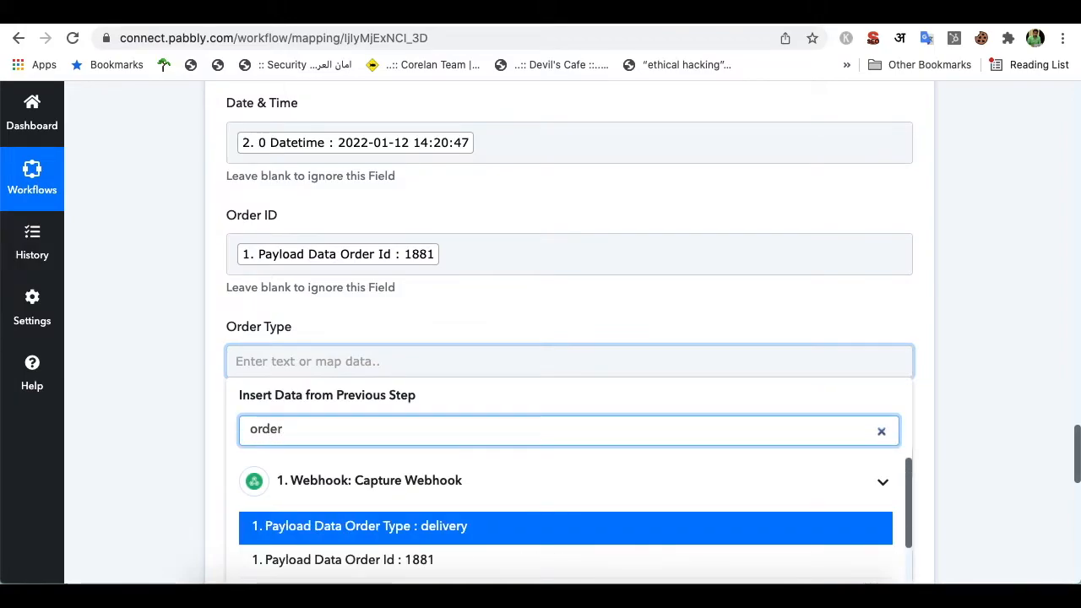
pyautogui.click(410, 528)
pyautogui.click(510, 302)
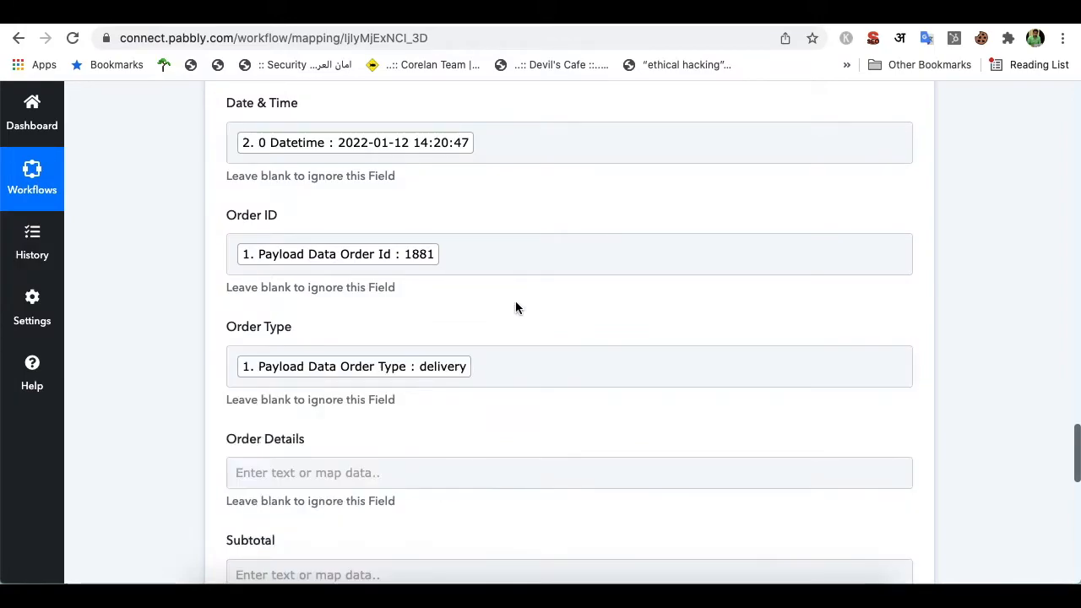
pyautogui.scroll(-3, 515, 307)
pyautogui.click(424, 326)
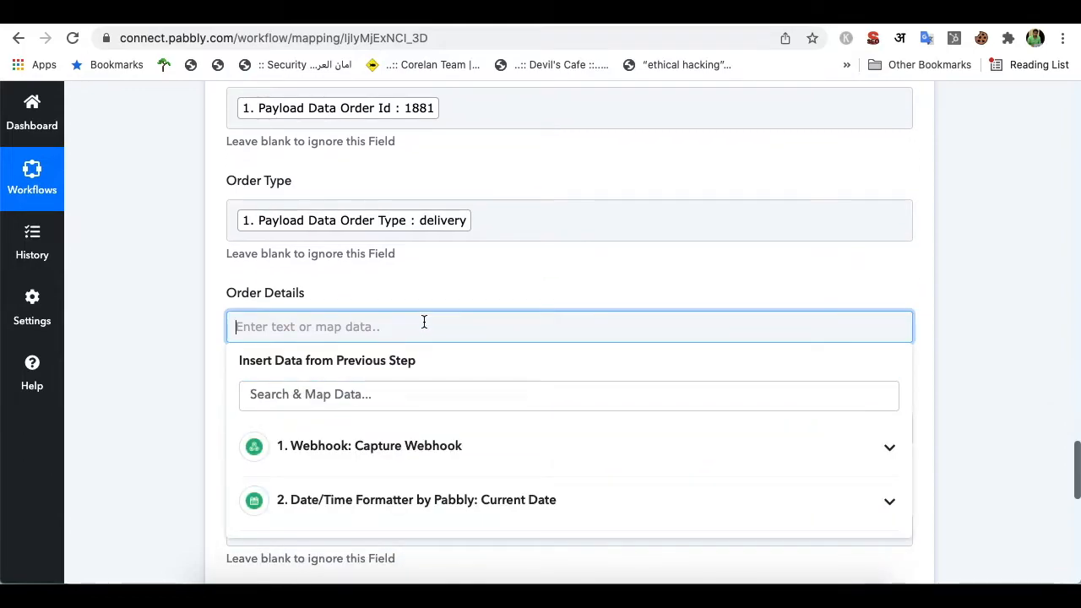
# Search the earlier steps' data for 'order', then close the Order Details data list
pyautogui.click(444, 403)
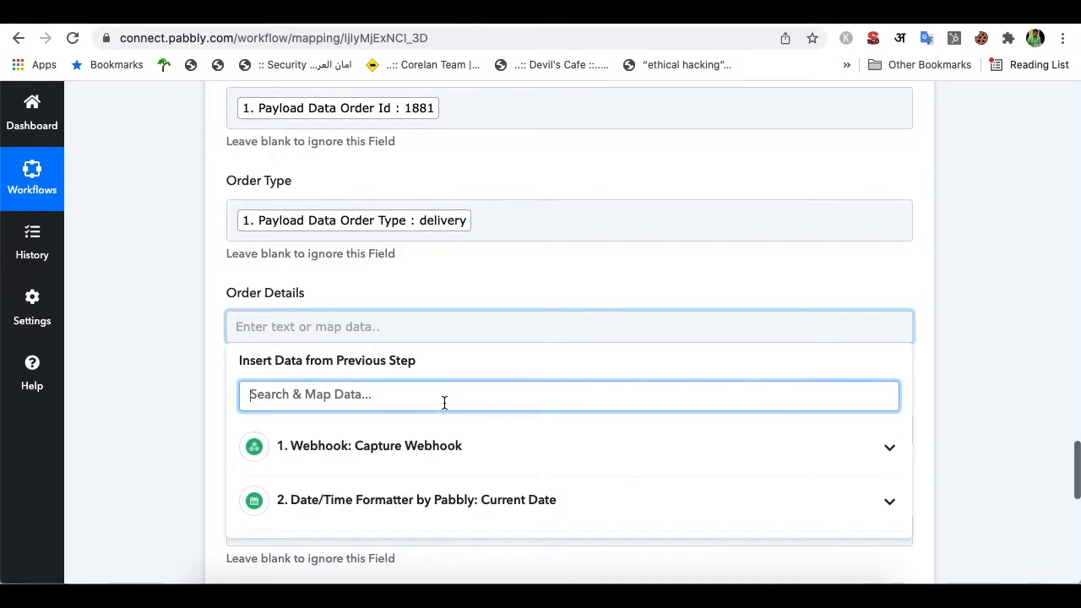
pyautogui.write('order de')
pyautogui.press('BackSpace')
pyautogui.press('BackSpace')
pyautogui.press('BackSpace')
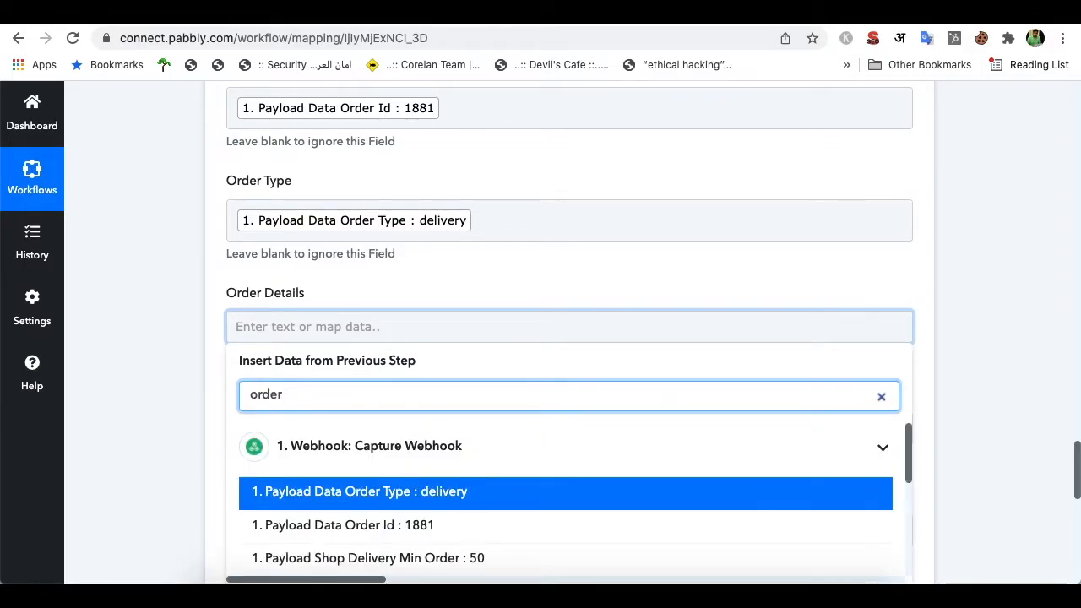
pyautogui.click(564, 289)
# Scroll the Response Received list down to Payload Overiew PRODUCTS and select its label
pyautogui.scroll(7, 568, 303)
pyautogui.scroll(20, 568, 306)
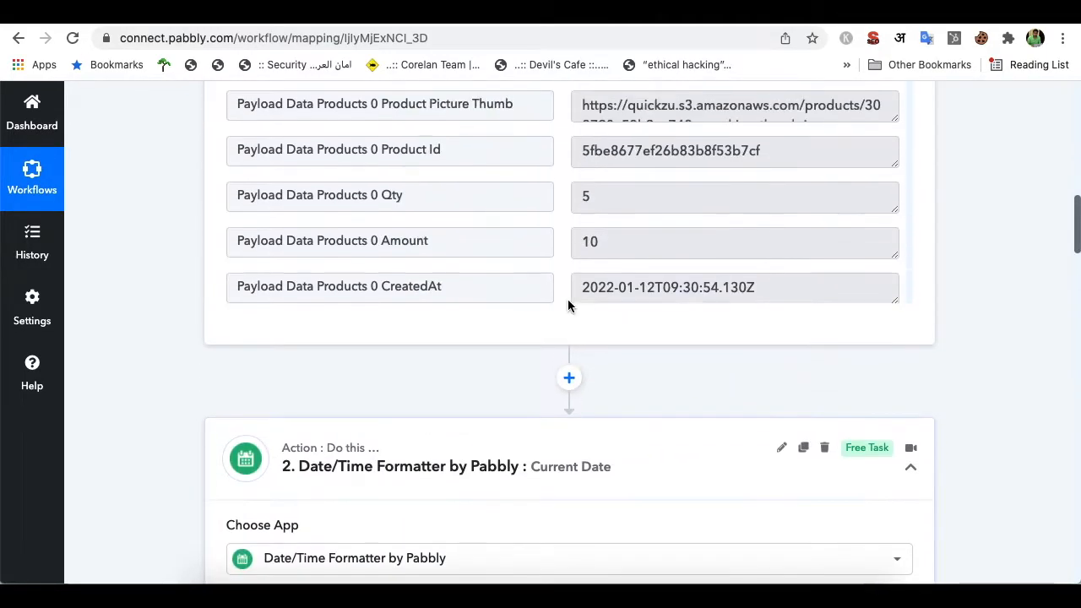
pyautogui.scroll(-3, 641, 306)
pyautogui.scroll(6, 641, 307)
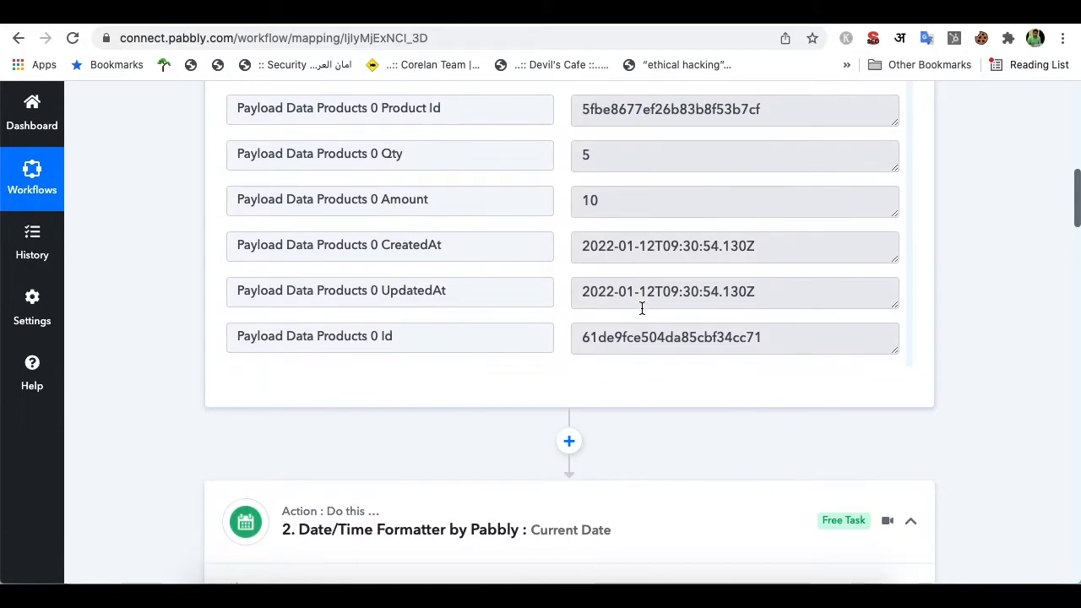
pyautogui.scroll(12, 642, 308)
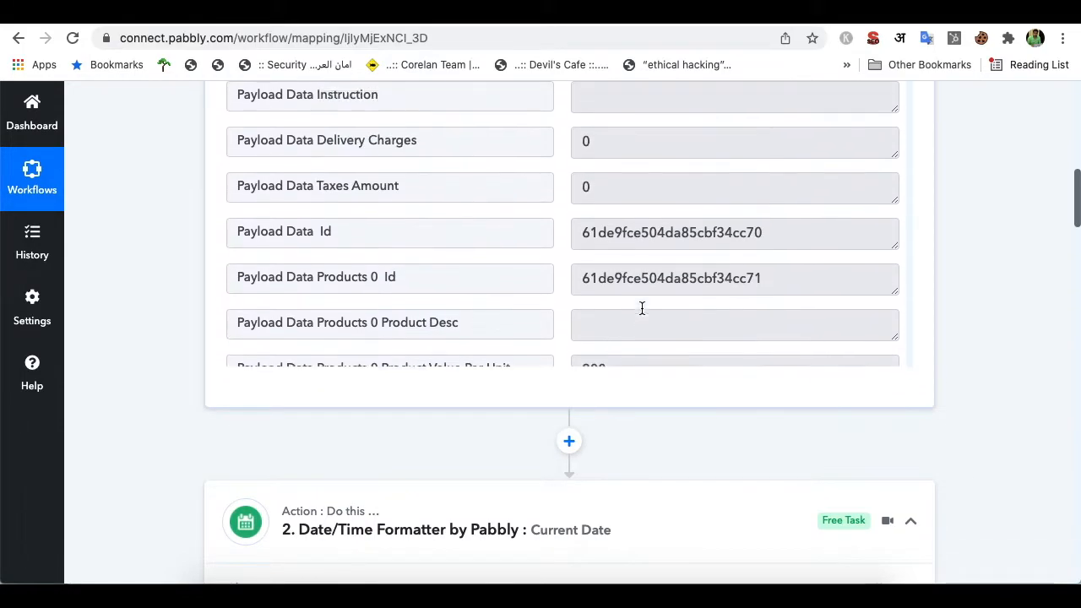
pyautogui.scroll(-6, 641, 308)
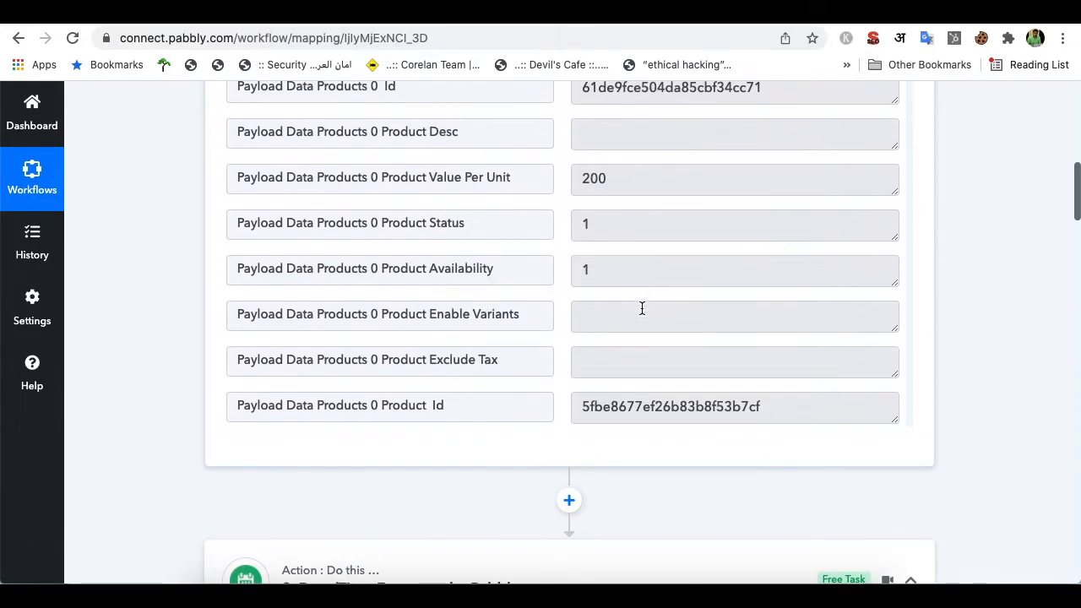
pyautogui.scroll(-4, 528, 224)
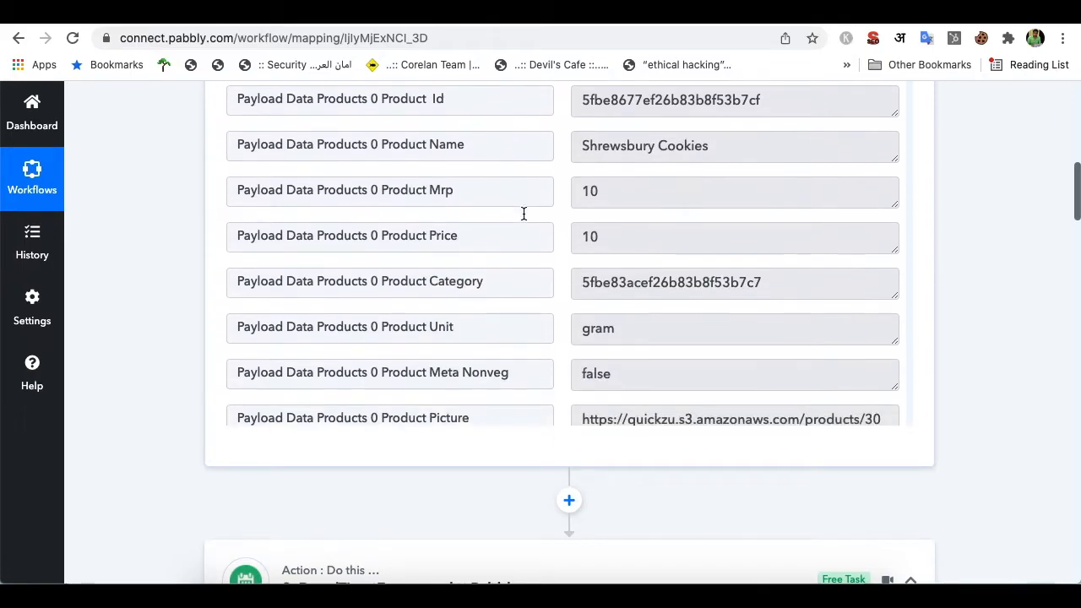
pyautogui.scroll(-10, 496, 312)
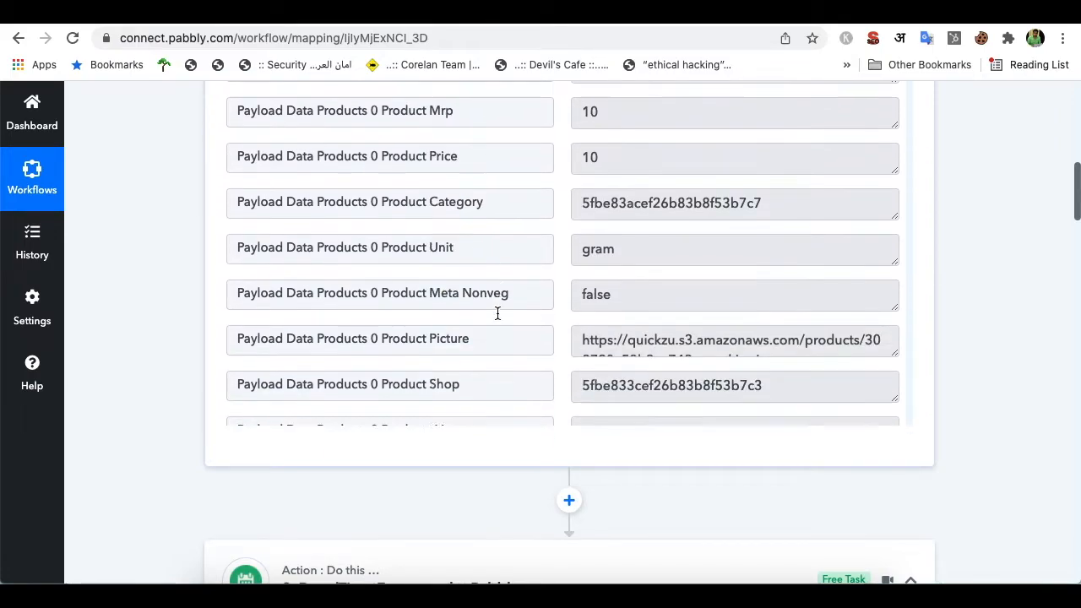
pyautogui.scroll(-15, 497, 313)
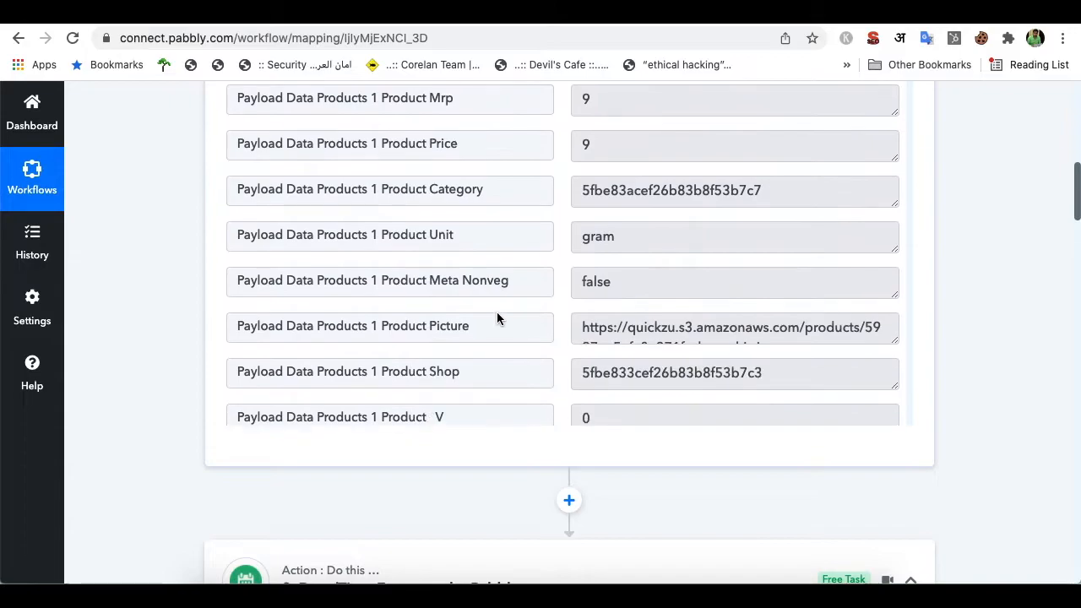
pyautogui.scroll(-15, 497, 313)
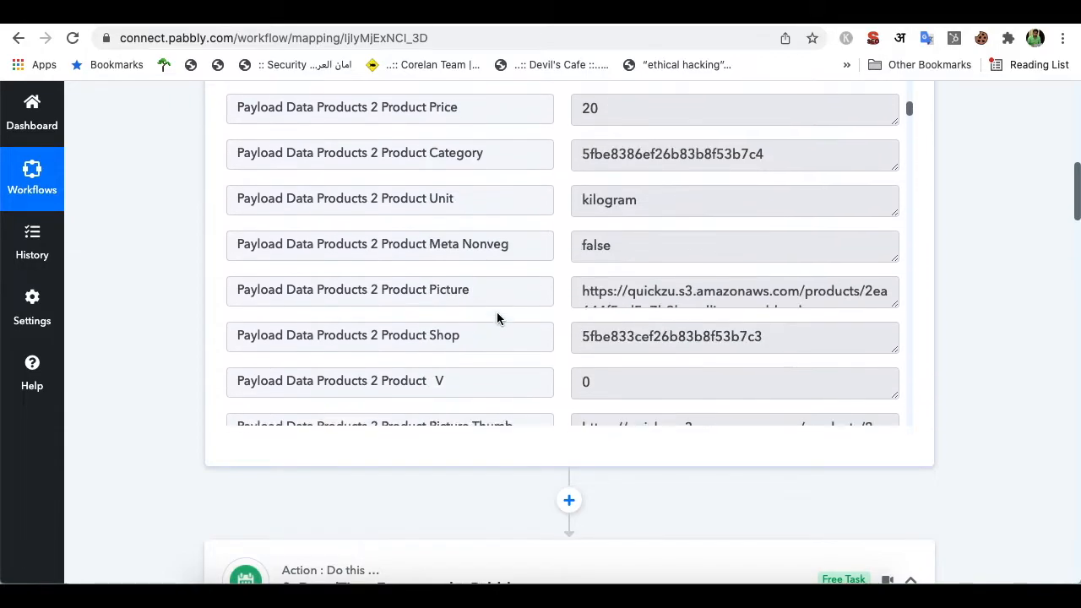
pyautogui.scroll(-15, 496, 318)
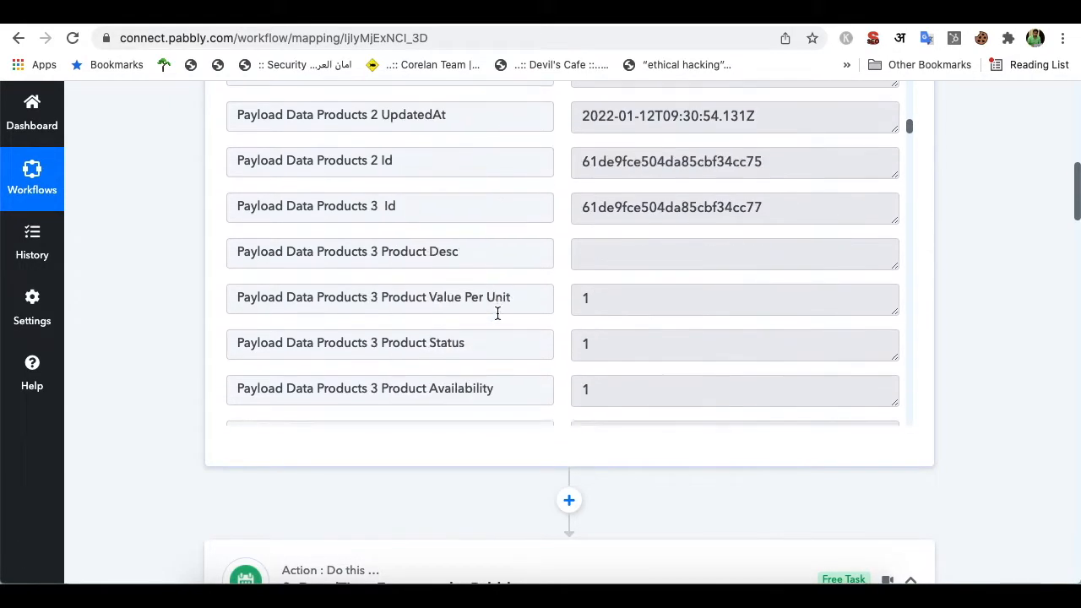
pyautogui.scroll(-15, 497, 317)
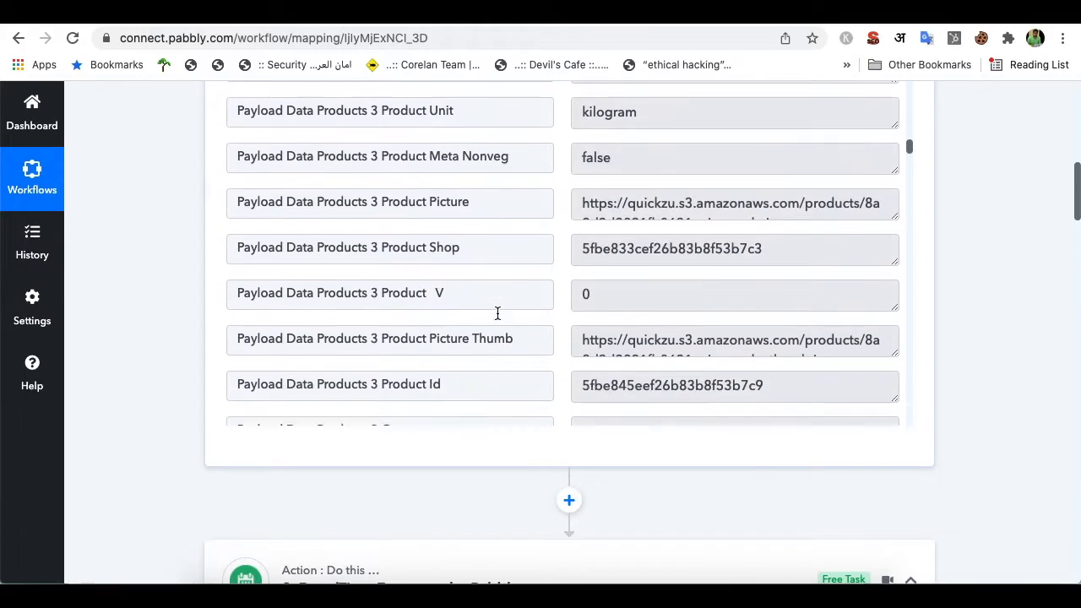
pyautogui.scroll(-15, 497, 314)
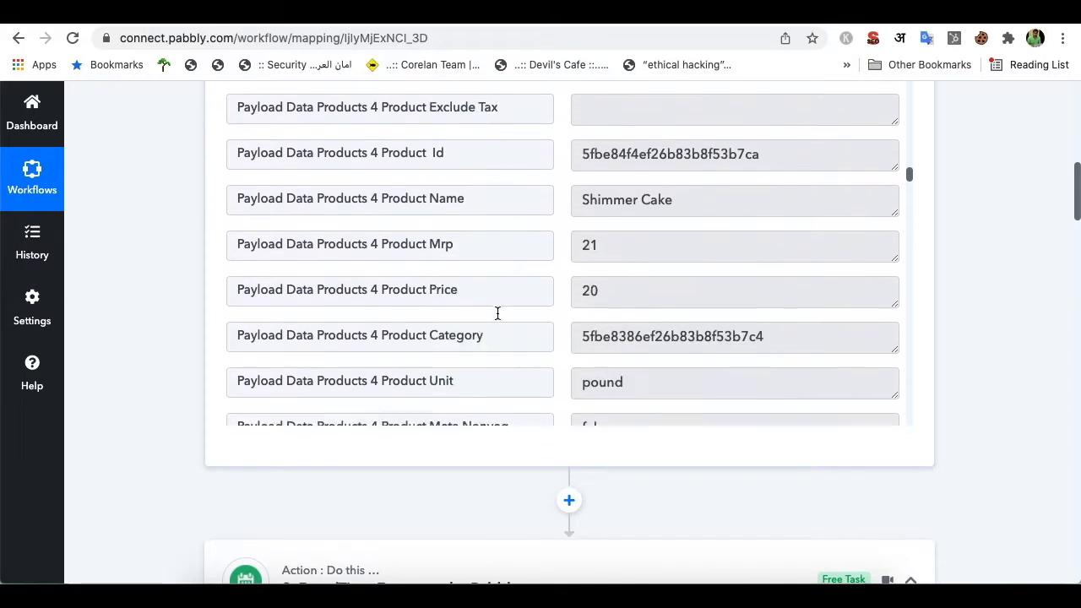
pyautogui.scroll(-20, 497, 317)
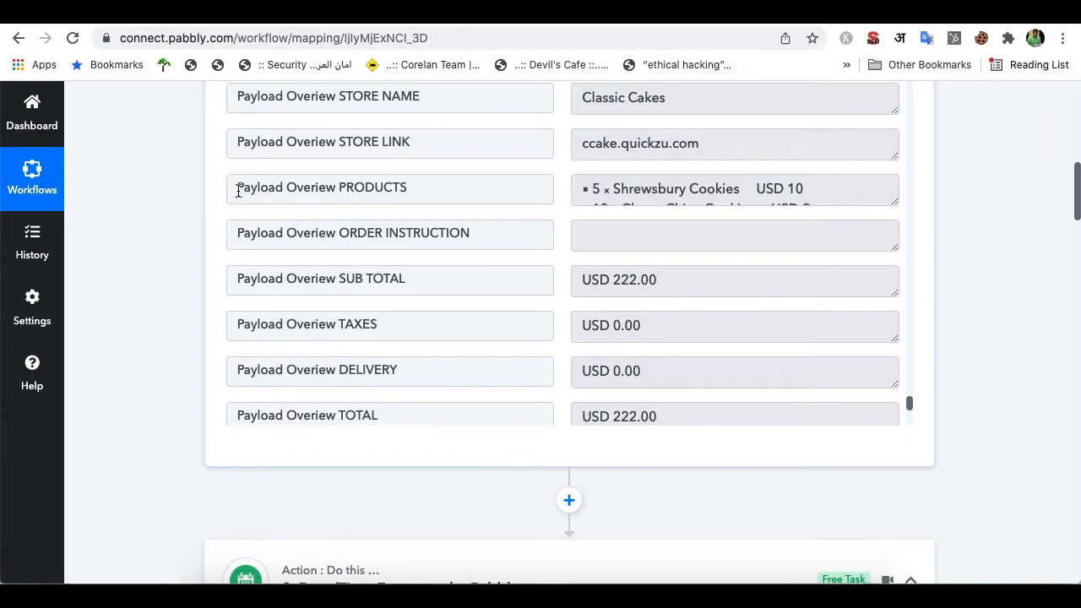
pyautogui.moveTo(233, 189); pyautogui.dragTo(425, 188)
pyautogui.hotkey('ctrl', 'c')
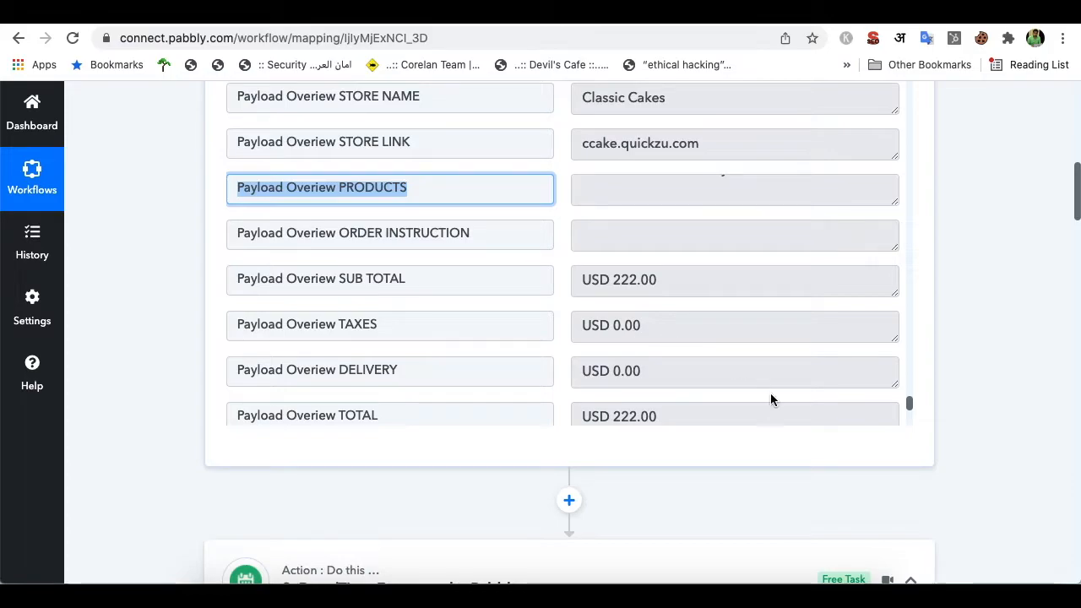
# Map Payload Overiew PRODUCTS into the Order Details field by searching the pasted name
pyautogui.scroll(-10, 733, 482)
pyautogui.scroll(-9, 733, 482)
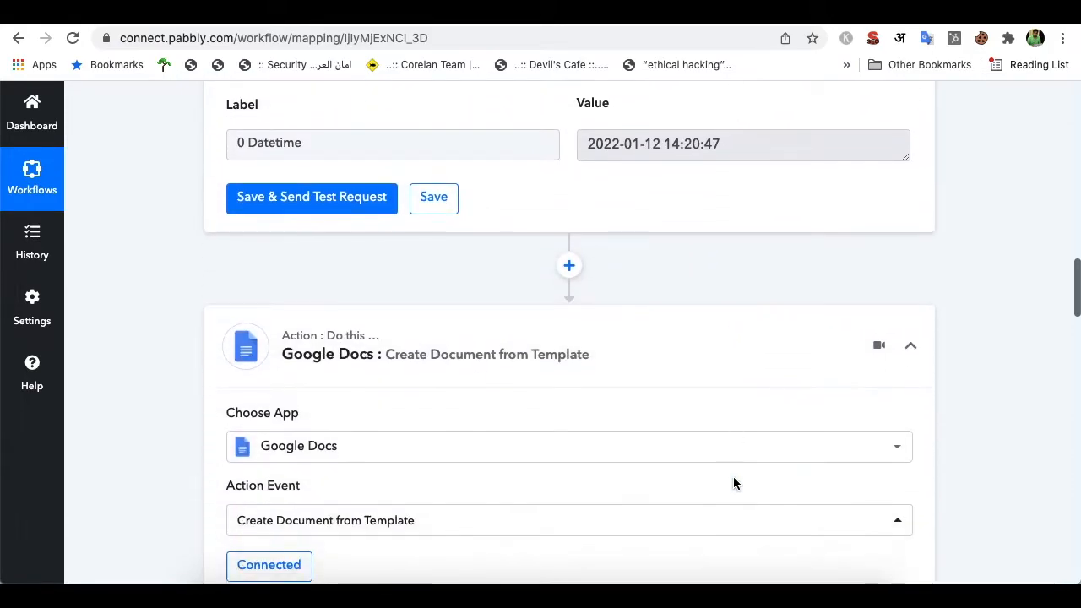
pyautogui.scroll(-10, 621, 421)
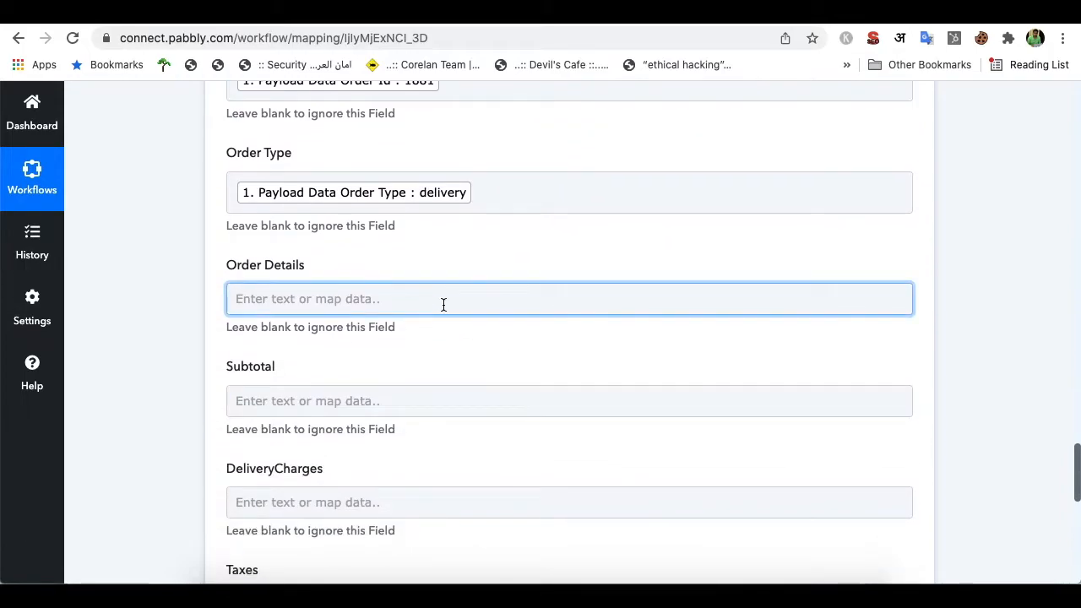
pyautogui.click(443, 304)
pyautogui.hotkey('ctrl', 'v')
pyautogui.hotkey('ctrl', 'a')
pyautogui.hotkey('ctrl', 'c')
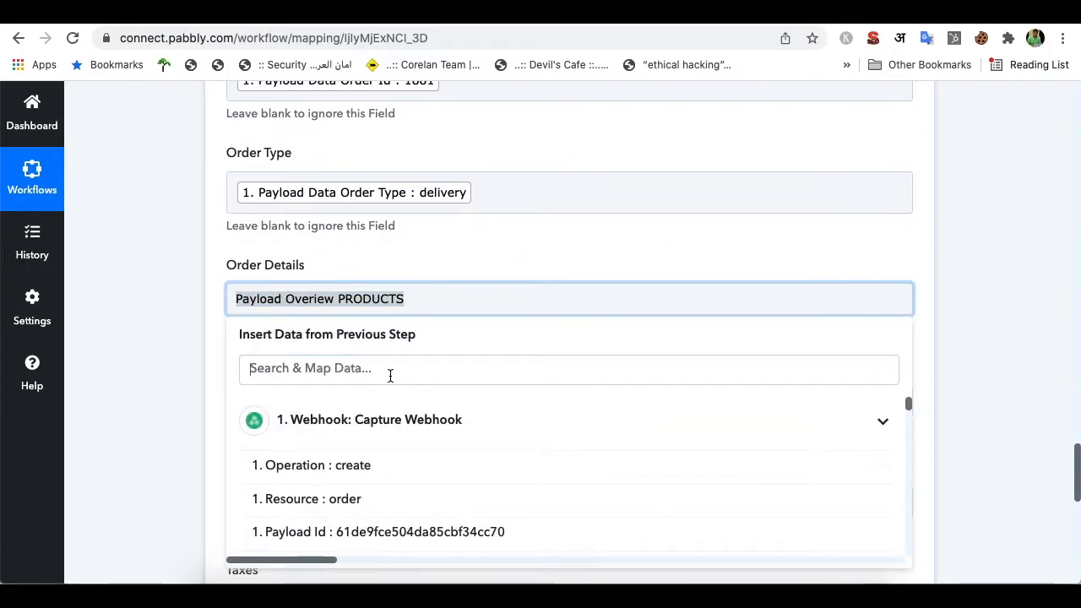
pyautogui.click(391, 376)
pyautogui.hotkey('ctrl', 'v')
pyautogui.click(432, 304)
pyautogui.hotkey('ctrl', 'a')
pyautogui.press('BackSpace')
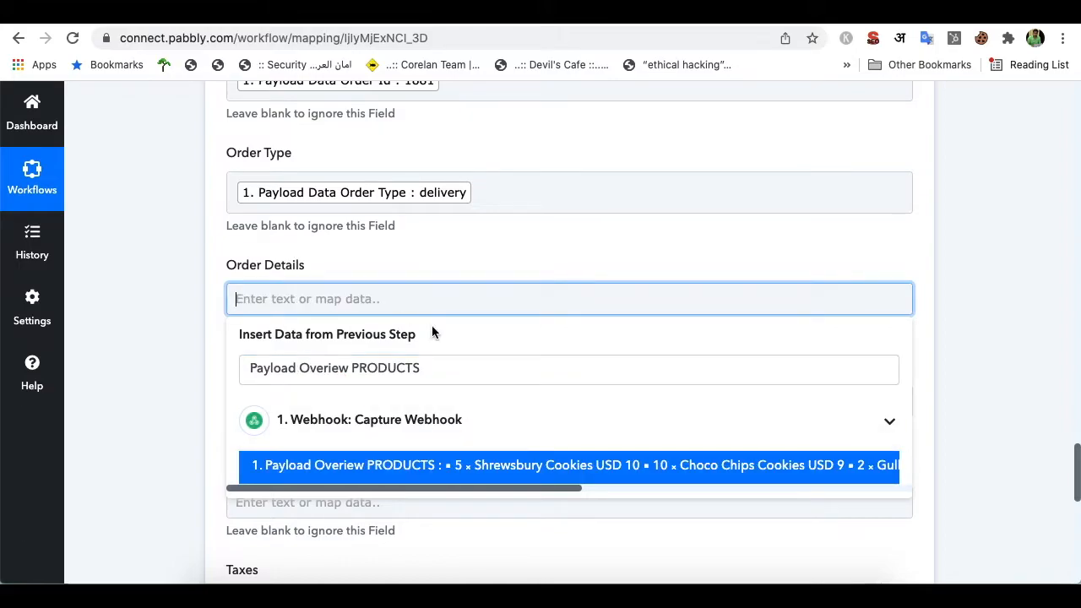
pyautogui.click(475, 471)
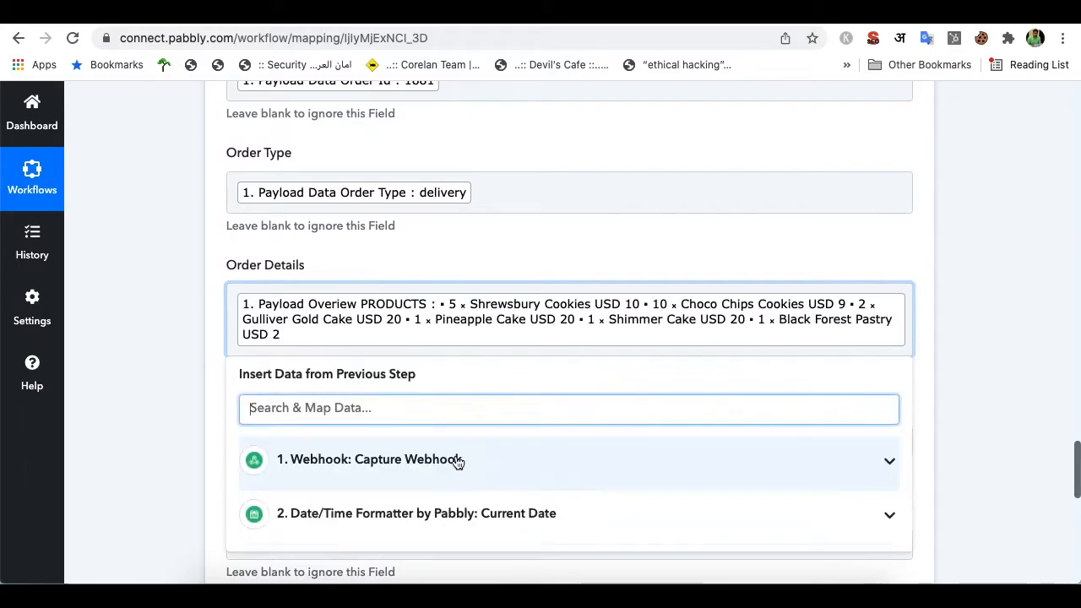
pyautogui.click(528, 242)
# Map Sub Total into Subtotal and Delivery Charges into DeliveryCharges
pyautogui.scroll(-4, 608, 253)
pyautogui.click(456, 245)
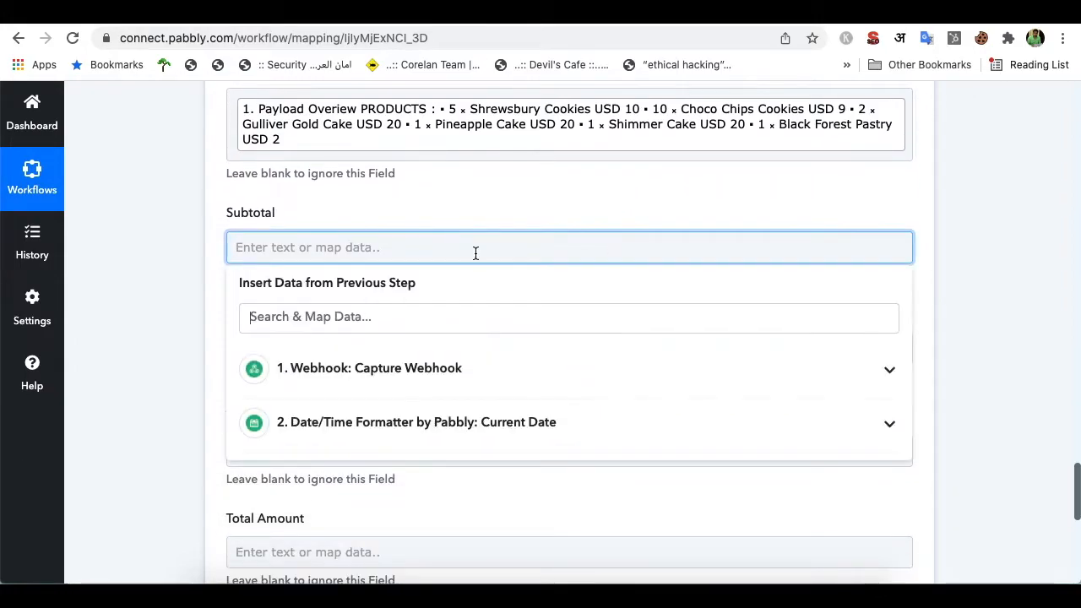
pyautogui.click(478, 328)
pyautogui.write('su')
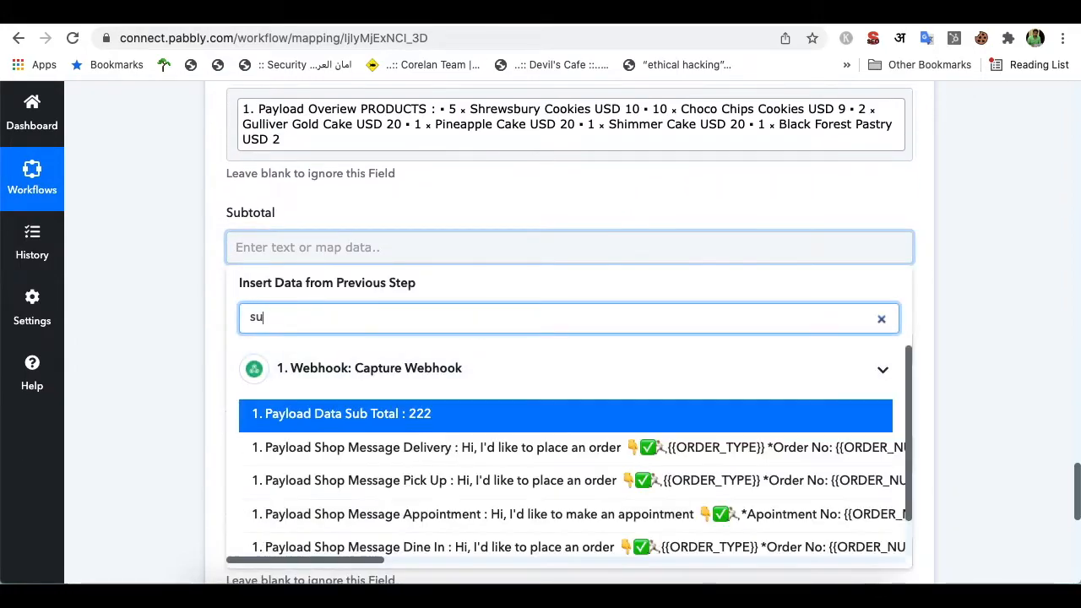
pyautogui.write('b')
pyautogui.click(495, 409)
pyautogui.click(478, 427)
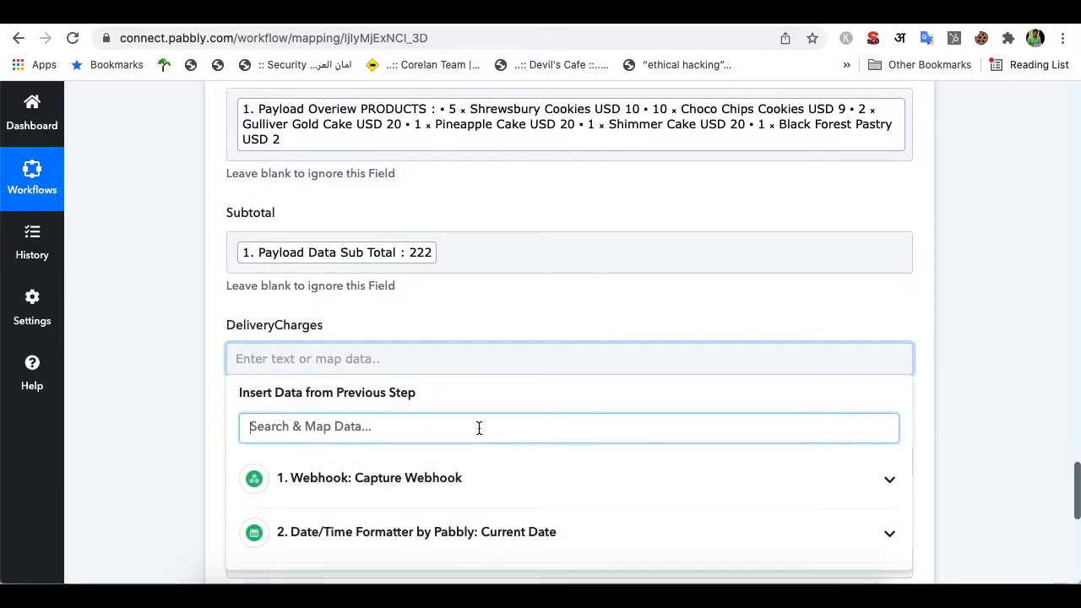
pyautogui.write('deli')
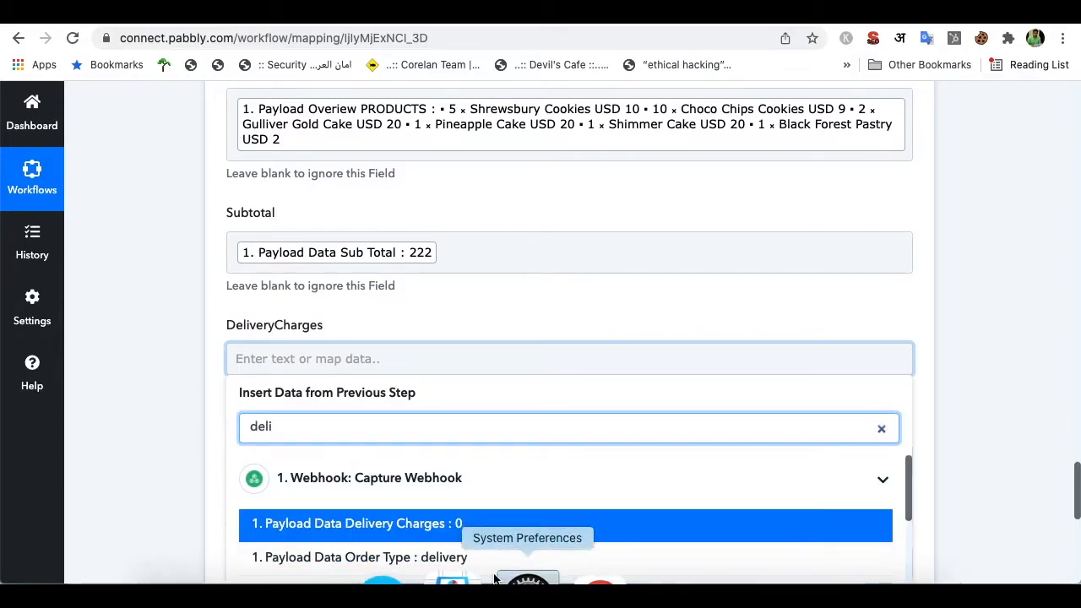
pyautogui.click(488, 531)
pyautogui.click(513, 301)
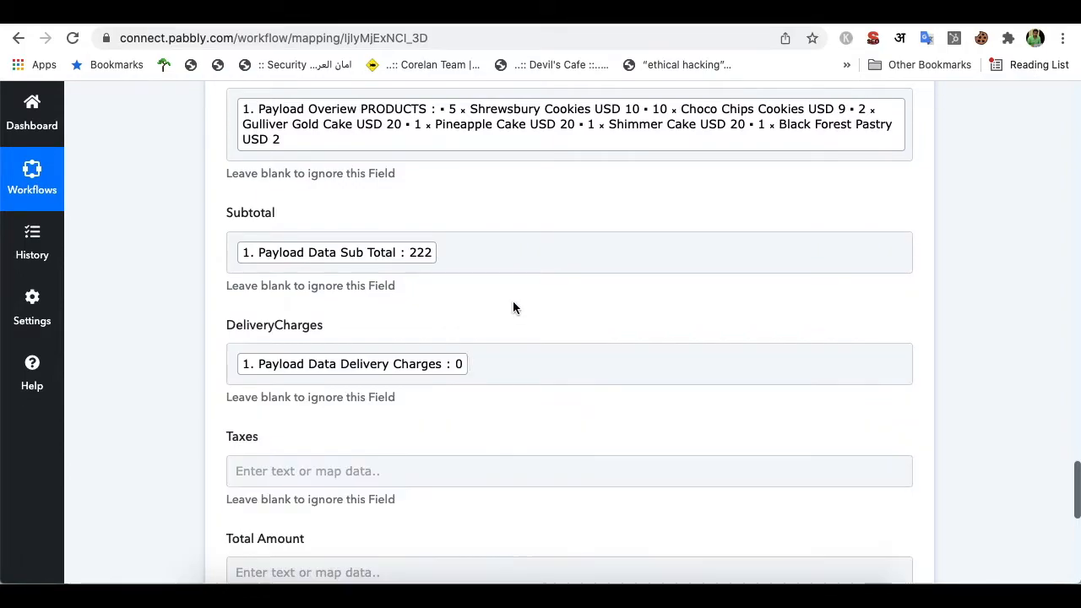
# Map Taxes Amount into Taxes and Total Amount into Total Amount, then save and test
pyautogui.scroll(-2, 513, 304)
pyautogui.click(426, 310)
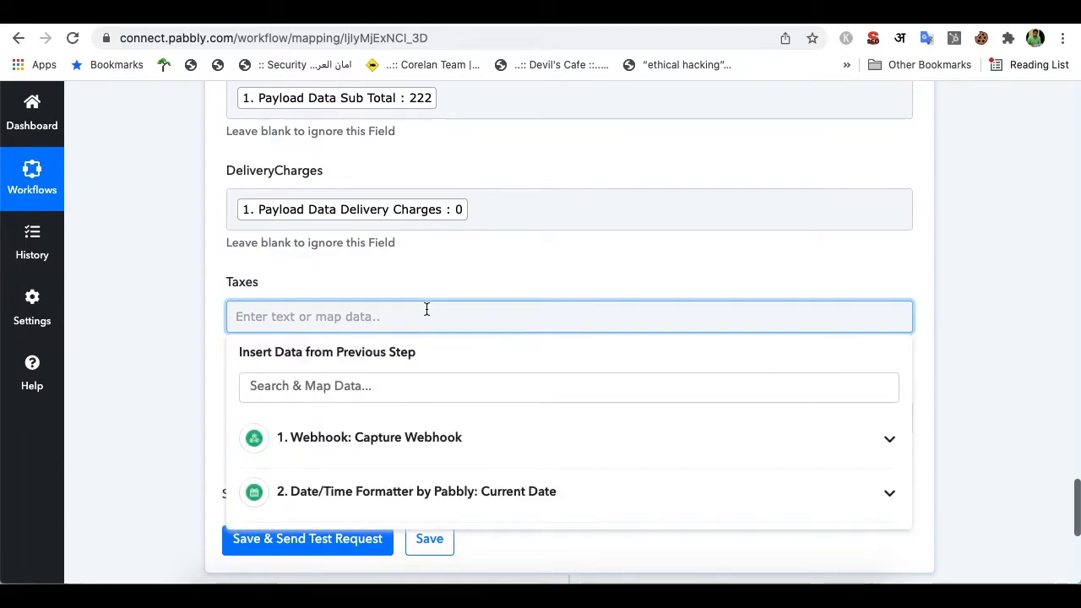
pyautogui.click(465, 393)
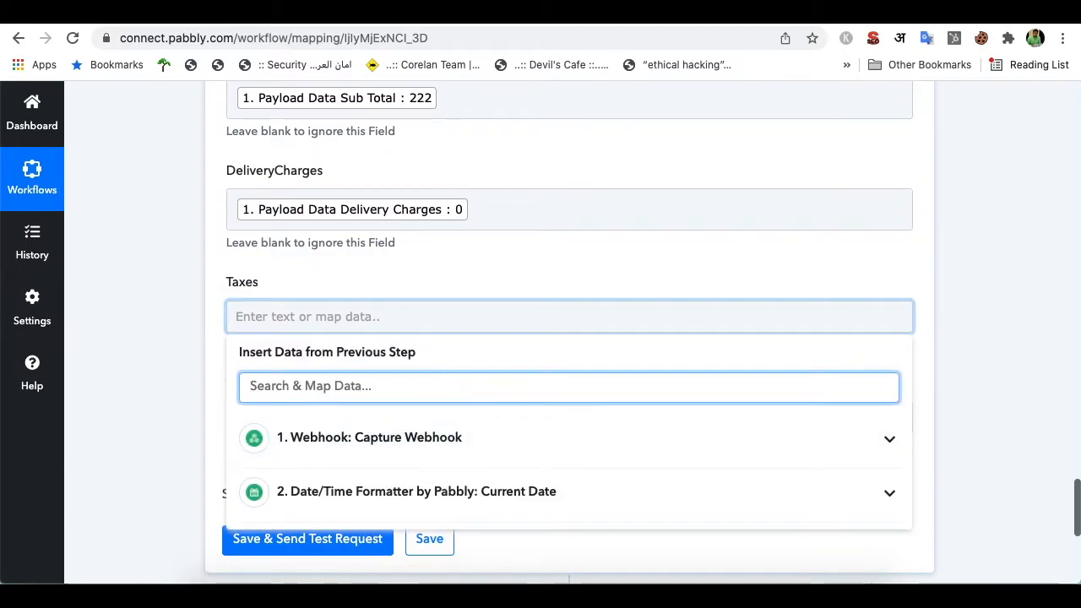
pyautogui.write('taxes')
pyautogui.click(463, 501)
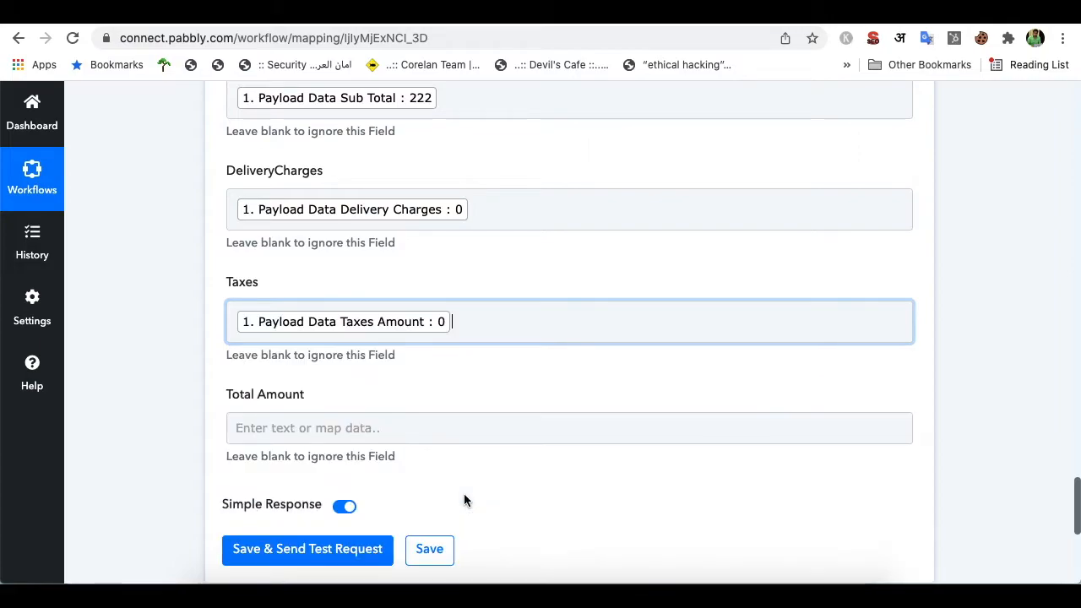
pyautogui.click(490, 288)
pyautogui.scroll(-3, 562, 265)
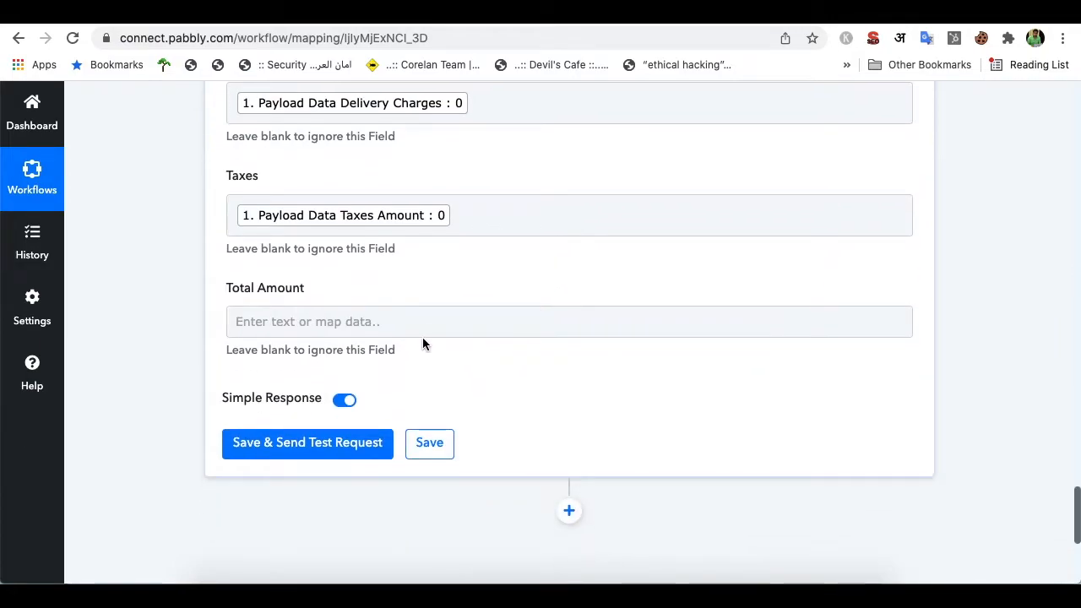
pyautogui.click(417, 324)
pyautogui.click(434, 391)
pyautogui.write('total')
pyautogui.click(465, 522)
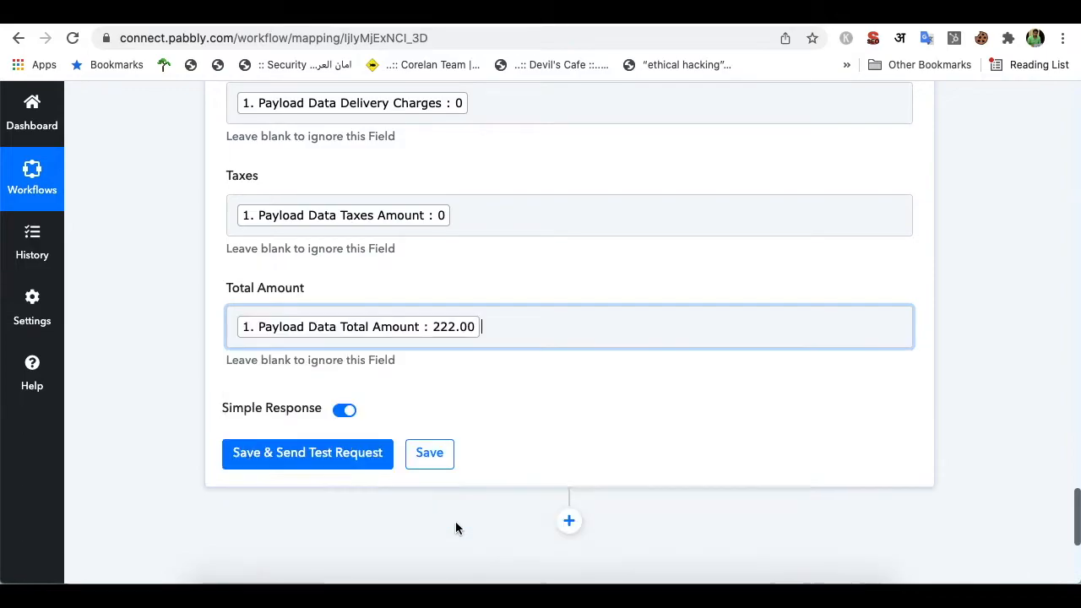
pyautogui.click(473, 284)
pyautogui.scroll(-1, 558, 279)
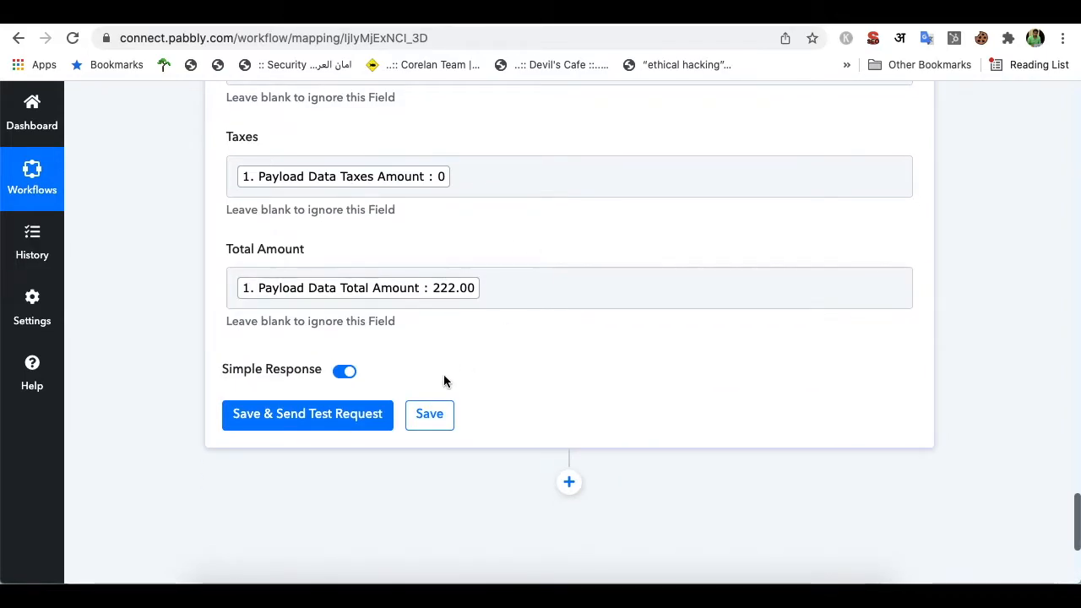
pyautogui.click(325, 420)
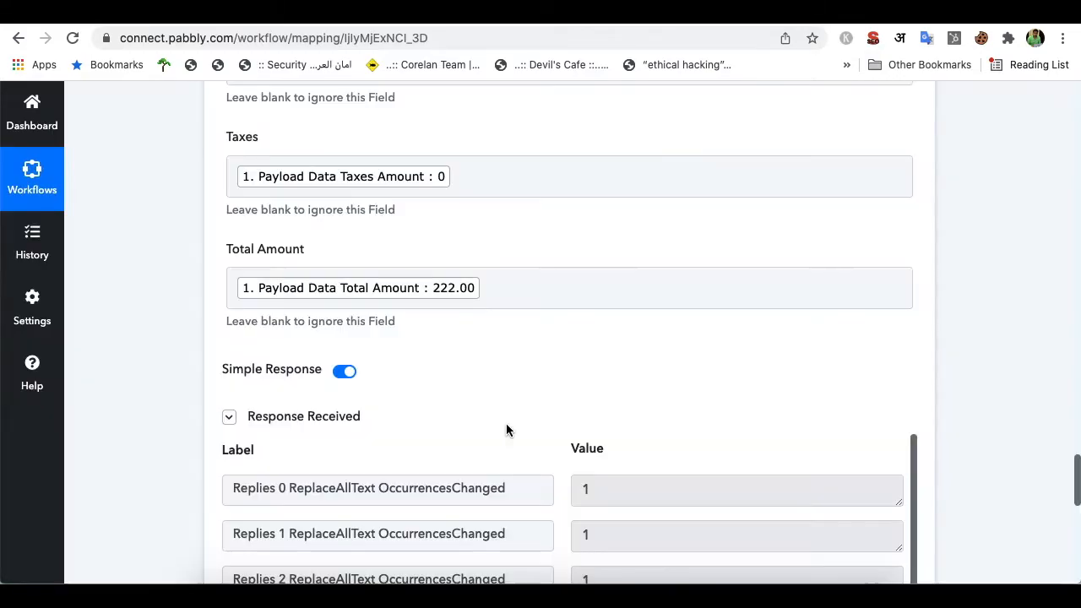
# Review the test's replacement replies and DocumentId, then go to Drive's Quickzu Invoice folder
pyautogui.scroll(-3, 506, 423)
pyautogui.scroll(-5, 506, 423)
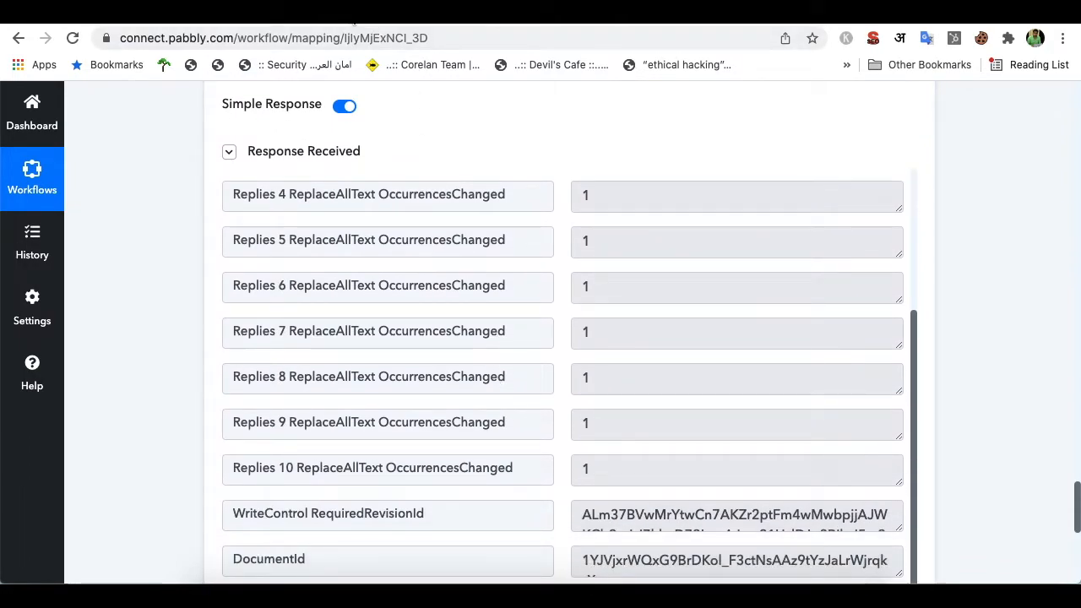
pyautogui.click(361, 24)
pyautogui.click(556, 323)
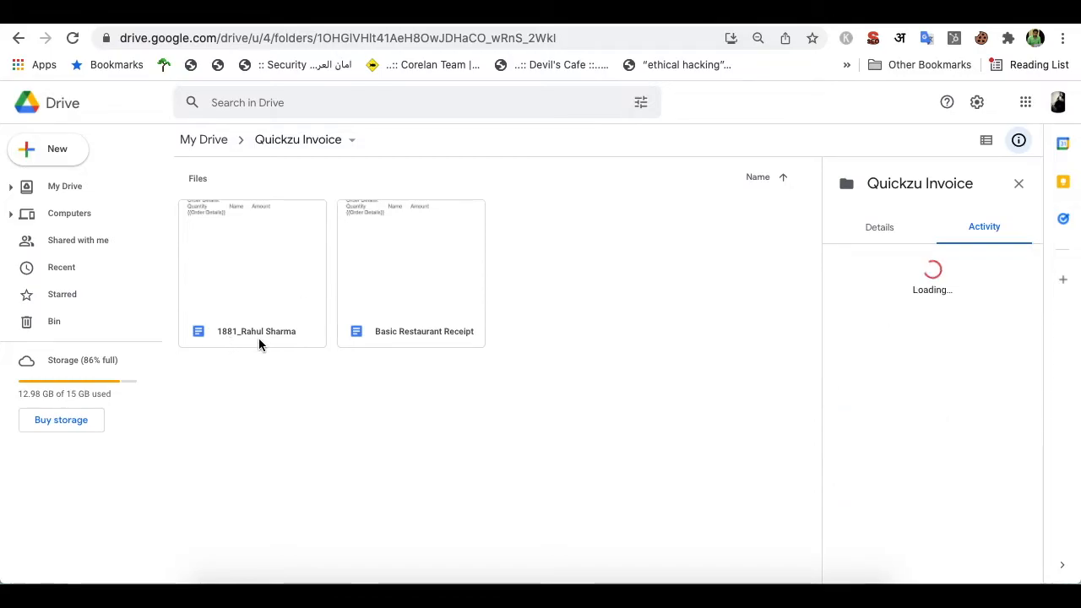
# Open the newly generated receipt file from Quickzu Invoice with Google Docs
pyautogui.click(261, 304)
pyautogui.rightClick(261, 304)
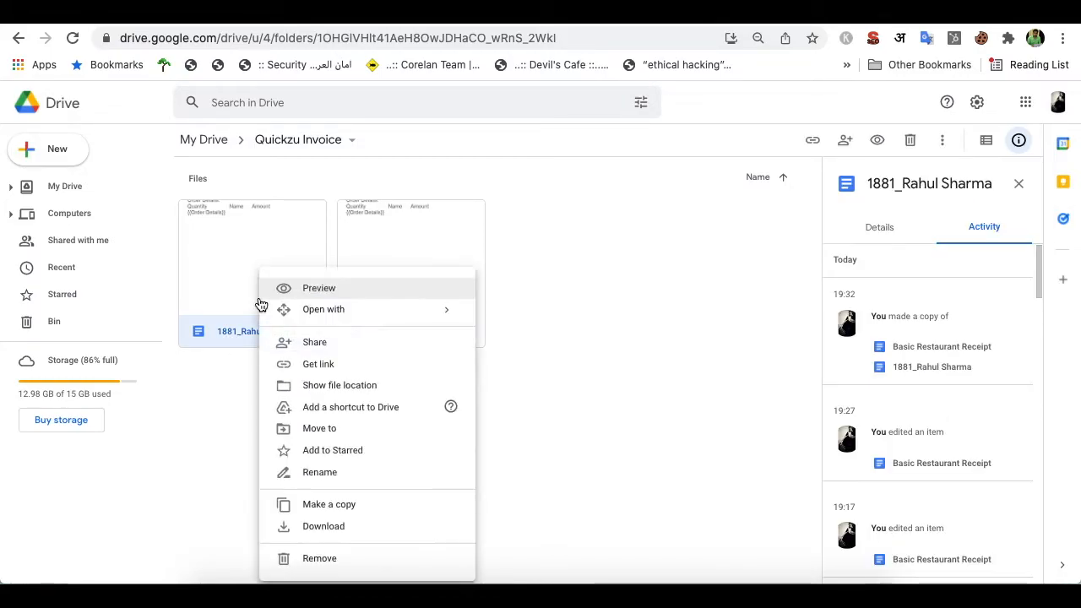
pyautogui.moveTo(350, 311)
pyautogui.click(499, 326)
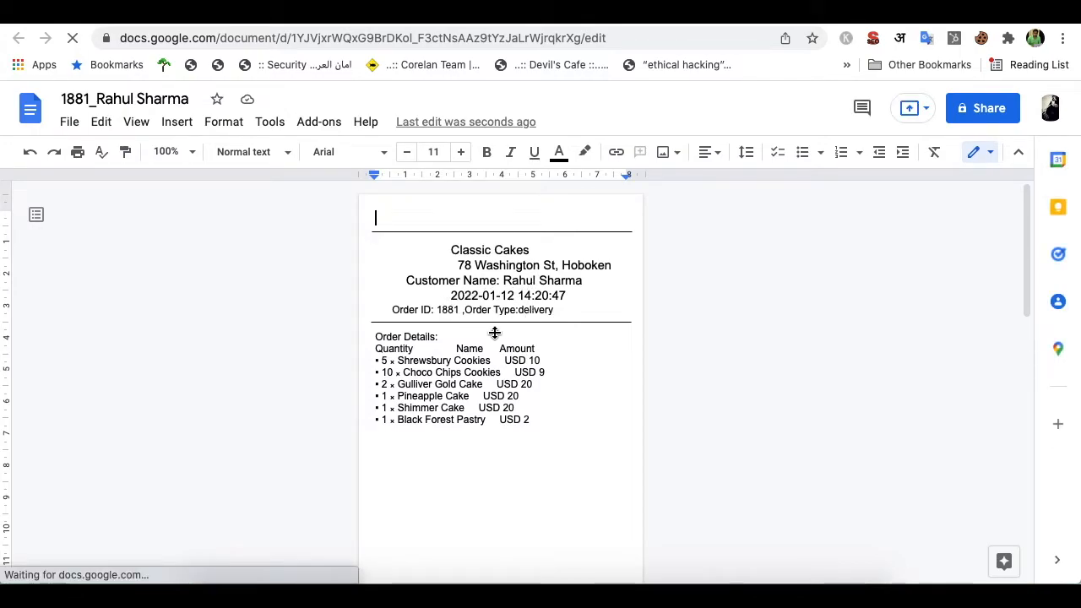
# Scroll through the generated receipt to check its store, customer, items and totals
pyautogui.scroll(-3, 480, 335)
pyautogui.scroll(-3, 481, 335)
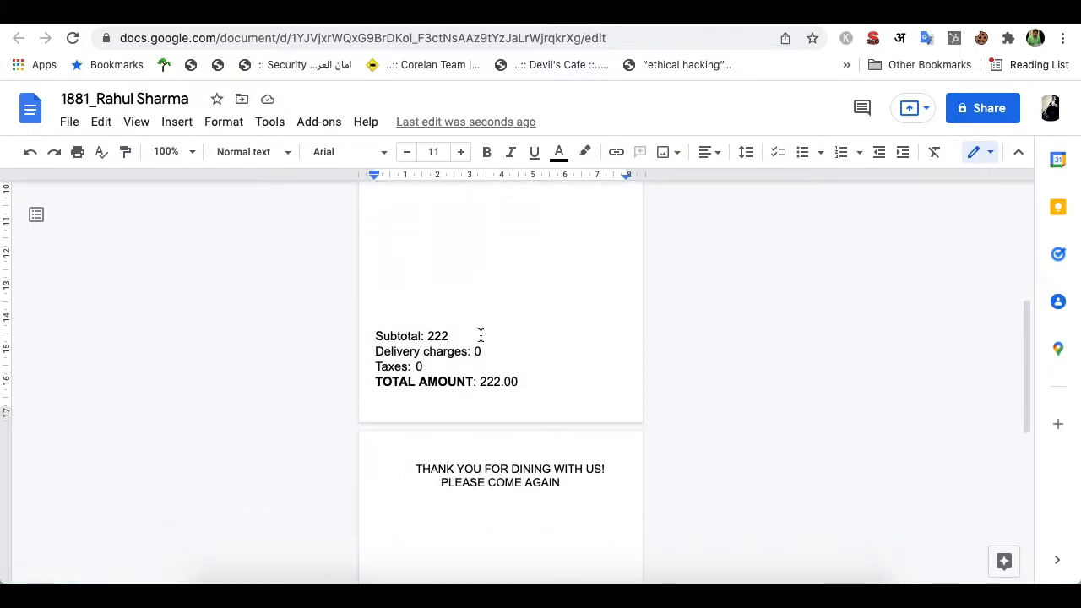
pyautogui.scroll(3, 480, 335)
pyautogui.scroll(-2, 480, 335)
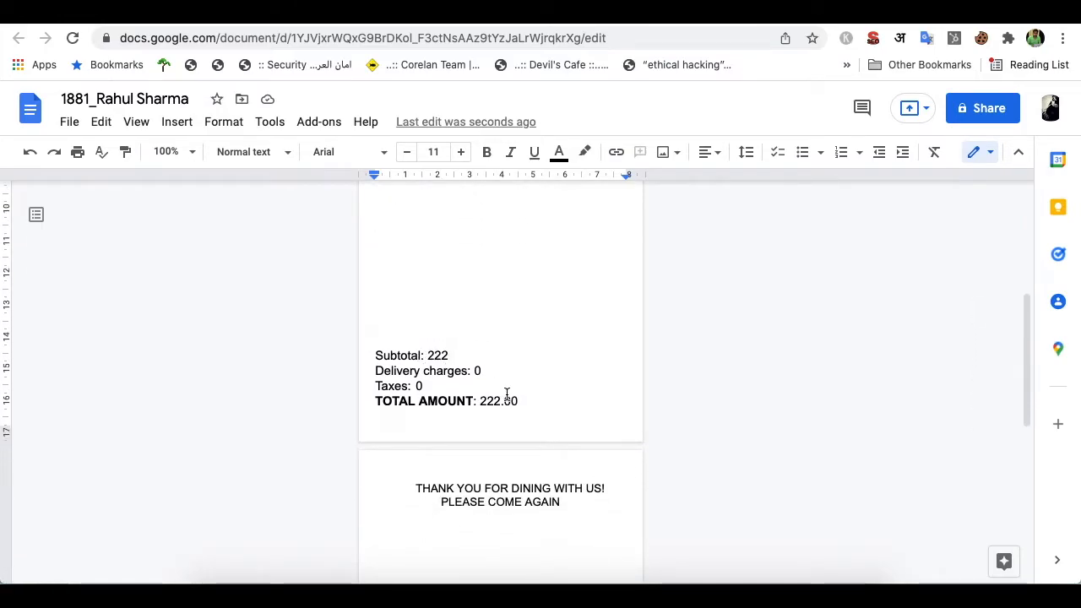
pyautogui.scroll(1, 518, 409)
pyautogui.scroll(-4, 519, 409)
pyautogui.scroll(3, 518, 409)
pyautogui.scroll(-4, 519, 409)
pyautogui.scroll(10, 518, 409)
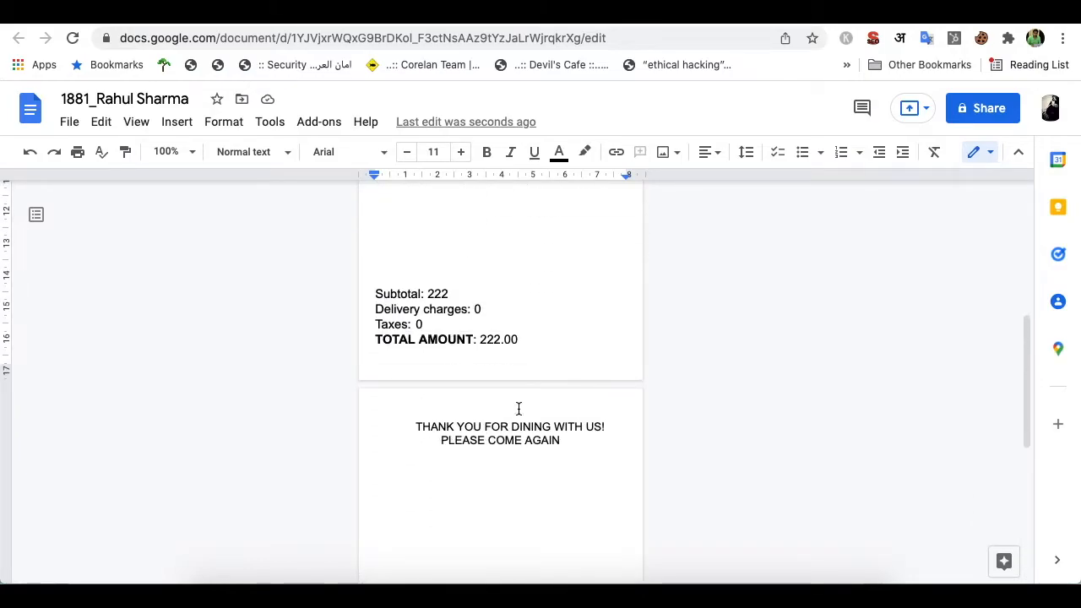
pyautogui.scroll(-3, 519, 409)
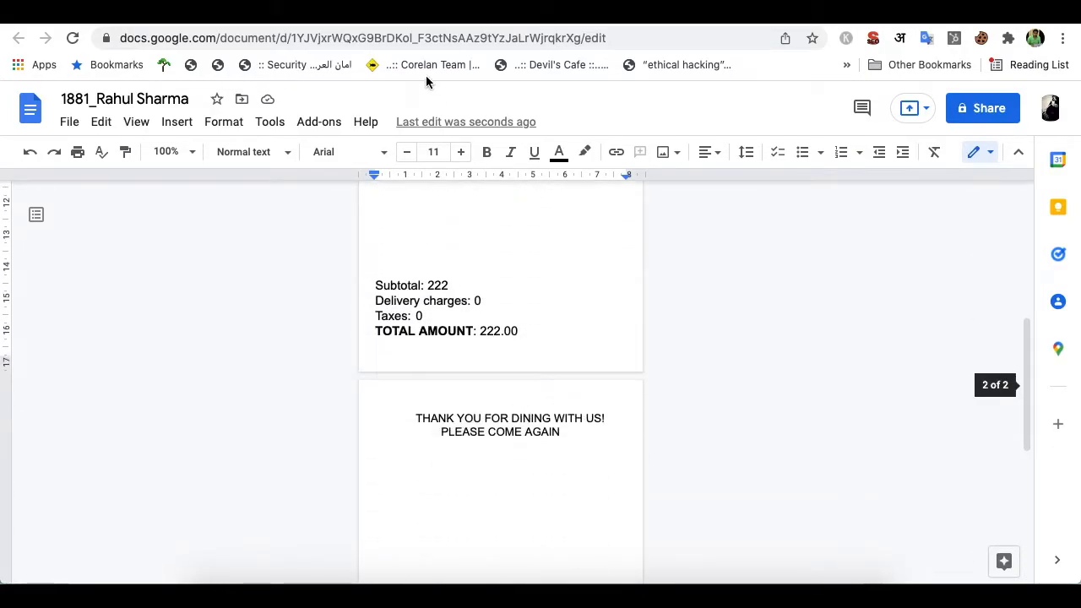
# In the Basic Restaurant Receipt template, remove the blank lines above Subtotal
pyautogui.click(473, 17)
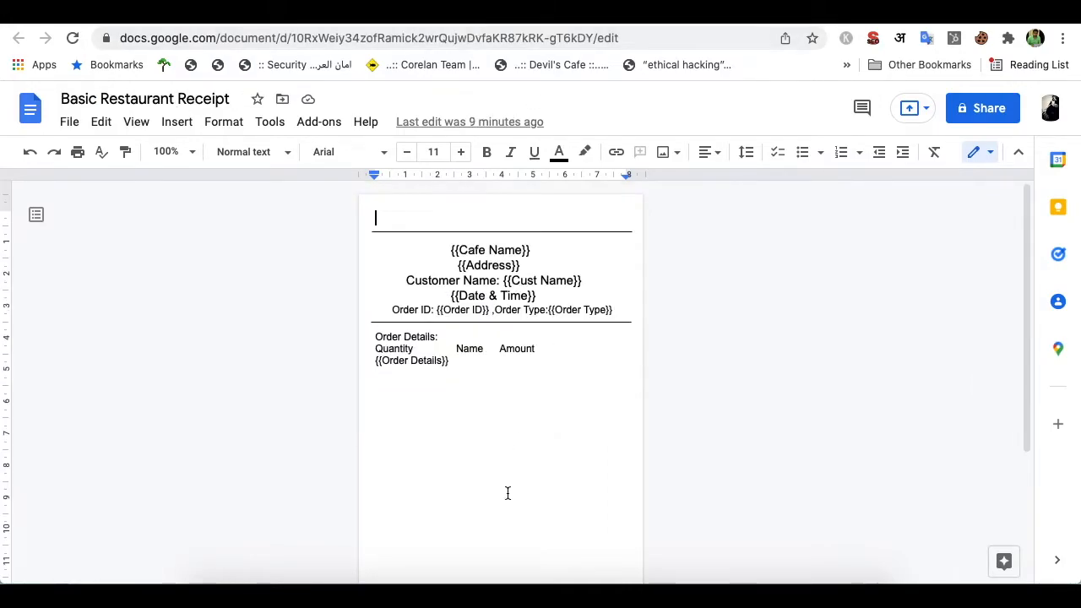
pyautogui.scroll(-3, 508, 493)
pyautogui.click(451, 404)
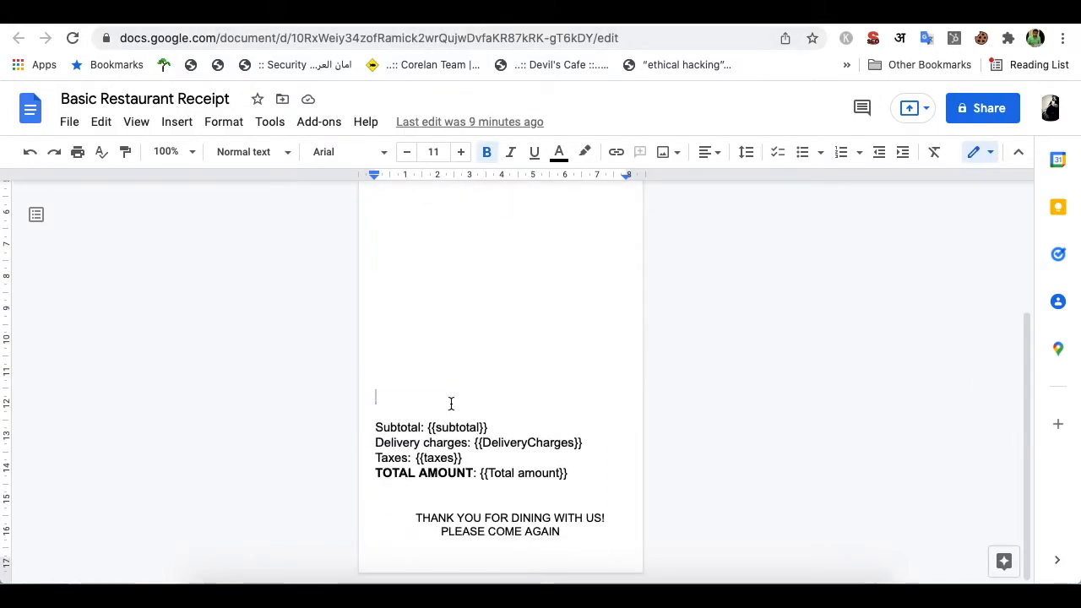
pyautogui.press('BackSpace')
pyautogui.press('BackSpace')
pyautogui.press('BackSpace')
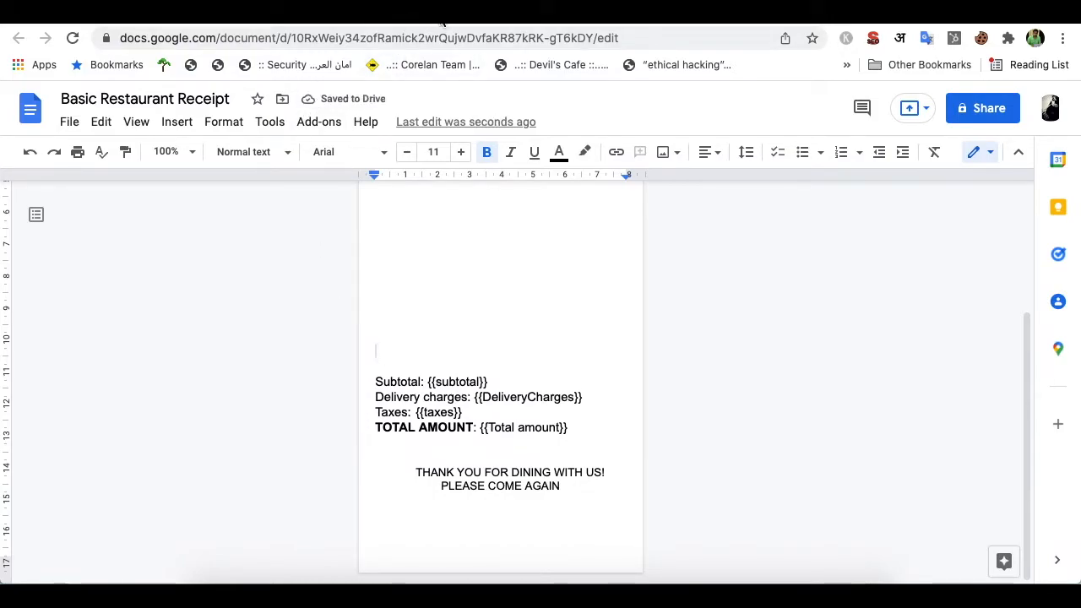
pyautogui.click(763, 342)
# Back in Pabbly Connect, save the Google Docs step and send another test request
pyautogui.click(653, 25)
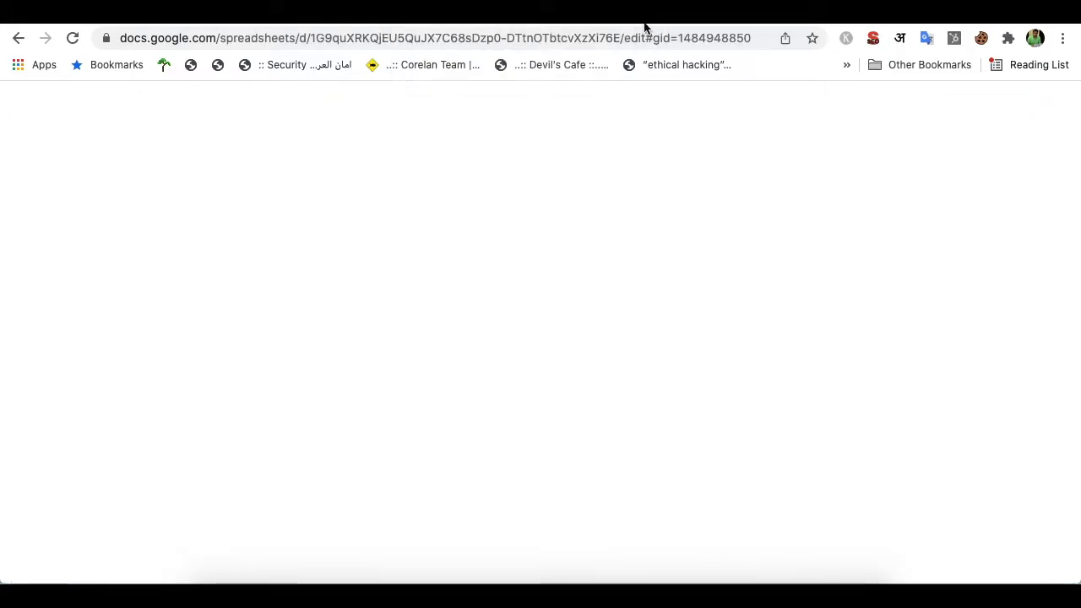
pyautogui.click(688, 15)
pyautogui.click(578, 15)
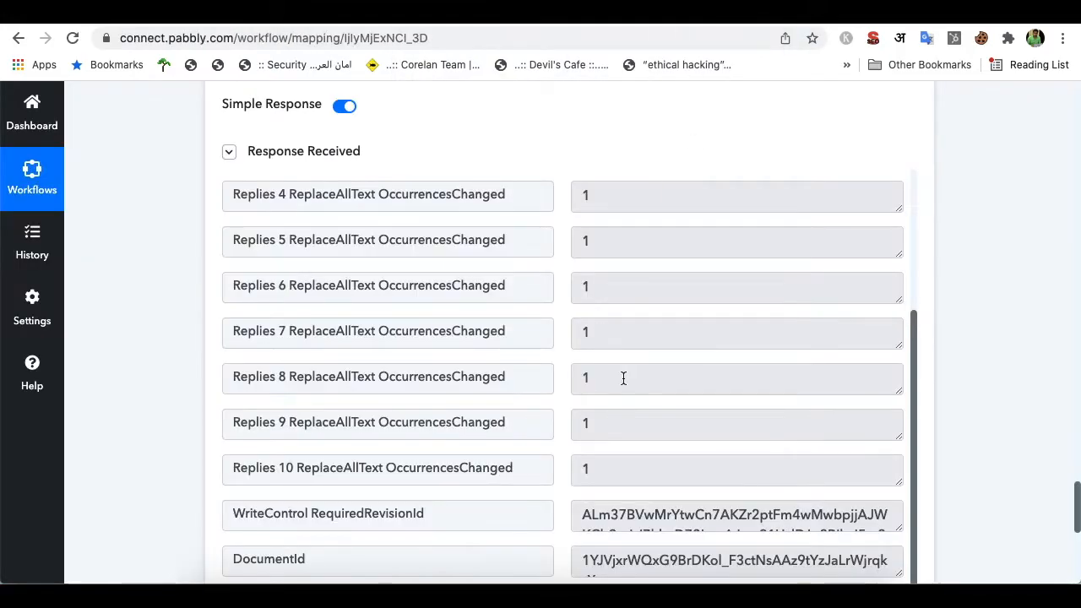
pyautogui.scroll(-4, 584, 144)
pyautogui.click(296, 290)
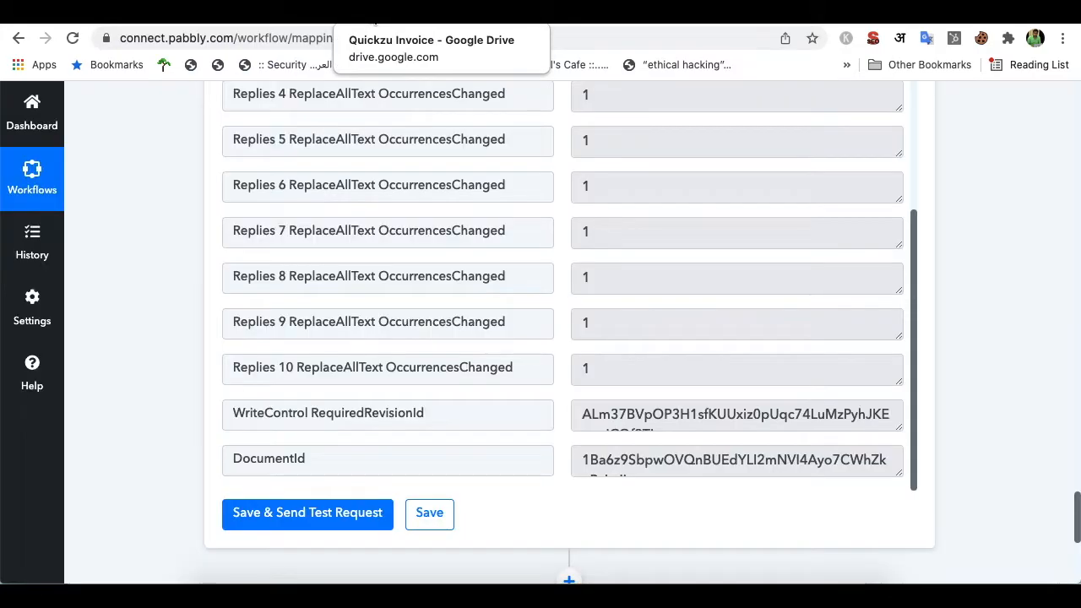
# Open the second order-1881 receipt copy in Google Docs and scroll through it
pyautogui.click(377, 12)
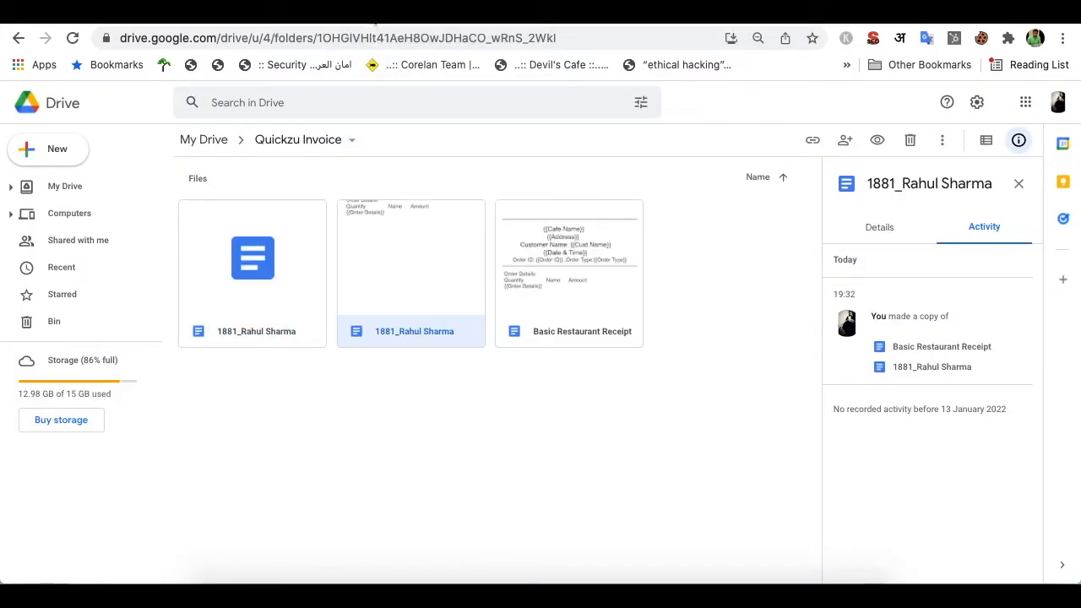
pyautogui.click(436, 418)
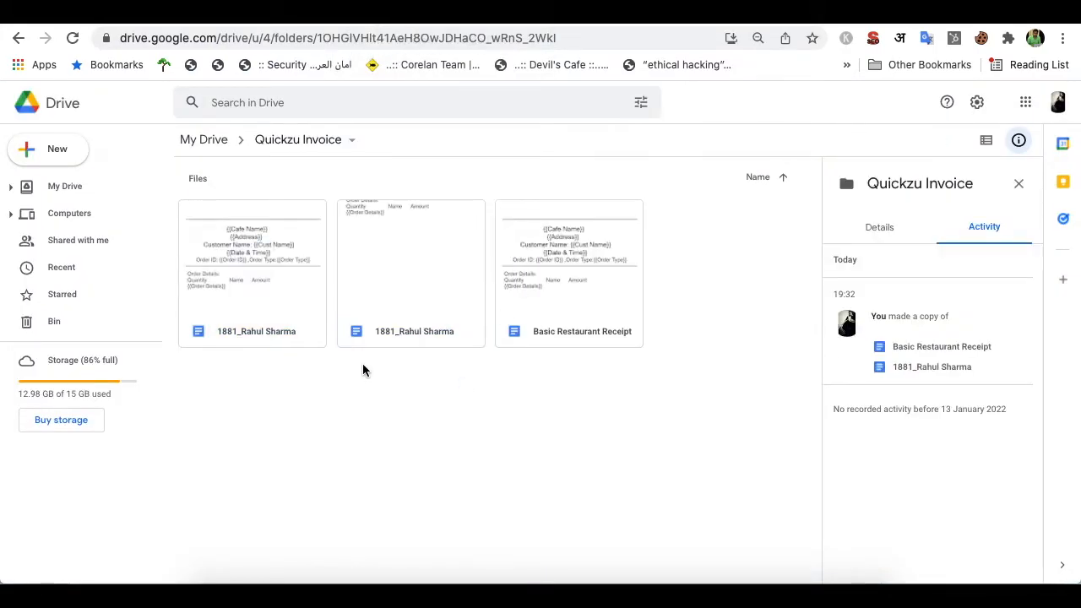
pyautogui.click(377, 291)
pyautogui.rightClick(377, 291)
pyautogui.moveTo(478, 316)
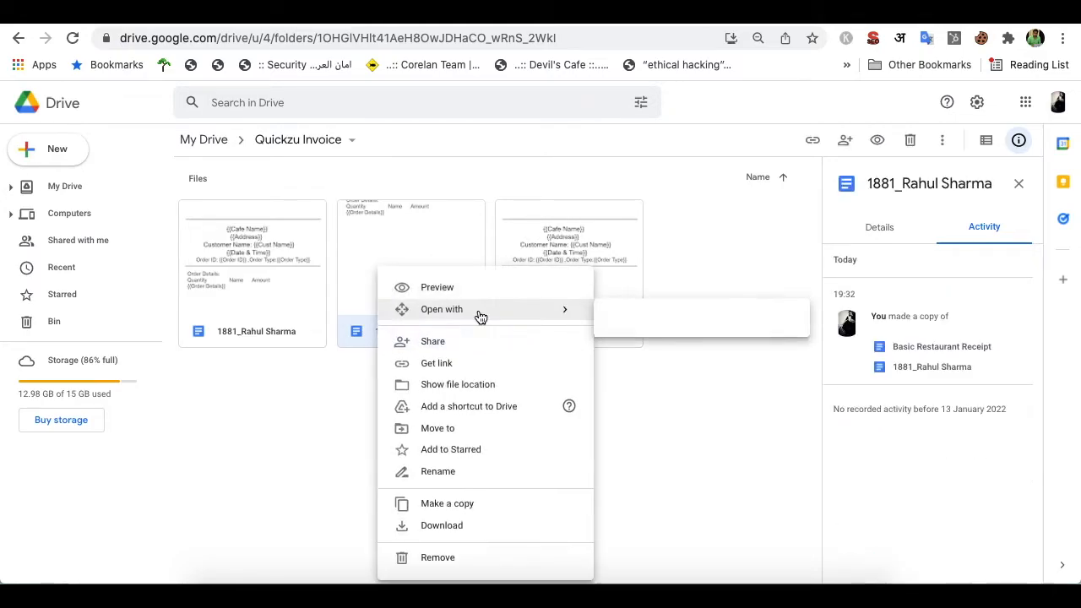
pyautogui.click(640, 323)
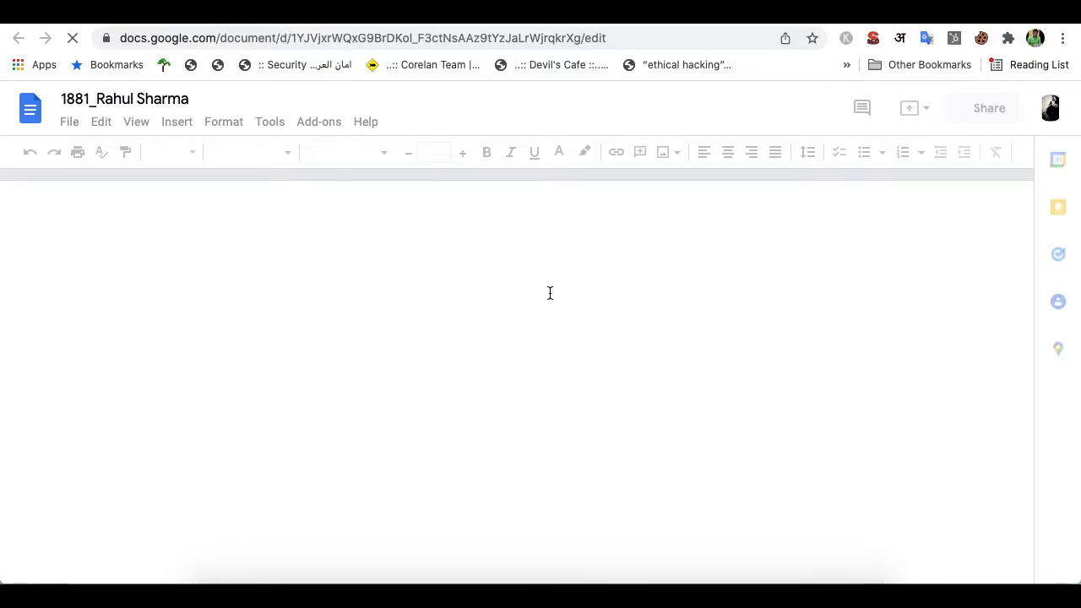
pyautogui.scroll(-5, 549, 293)
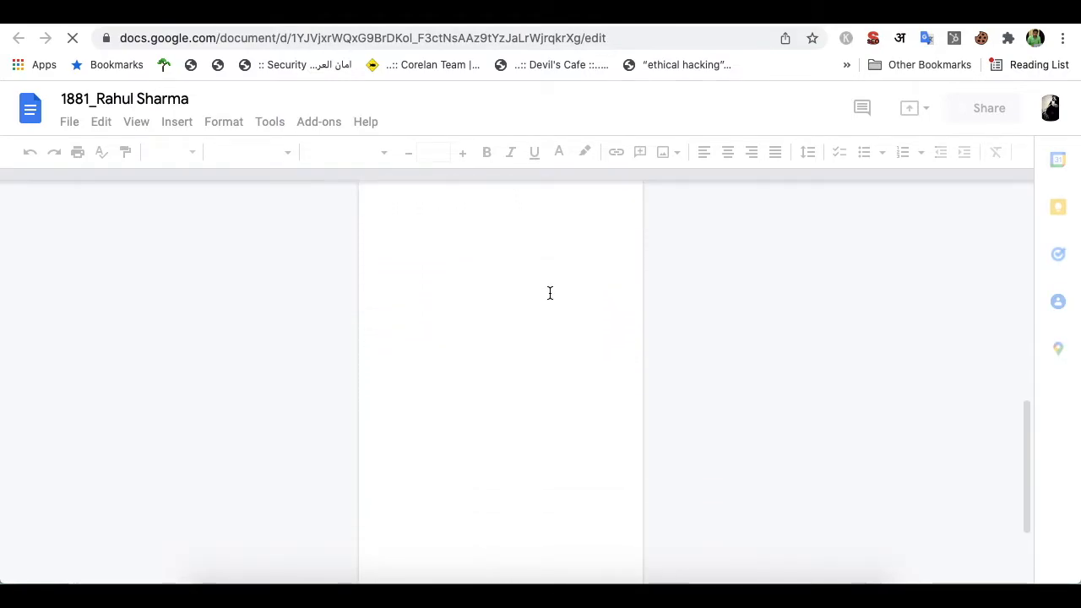
pyautogui.scroll(4, 550, 293)
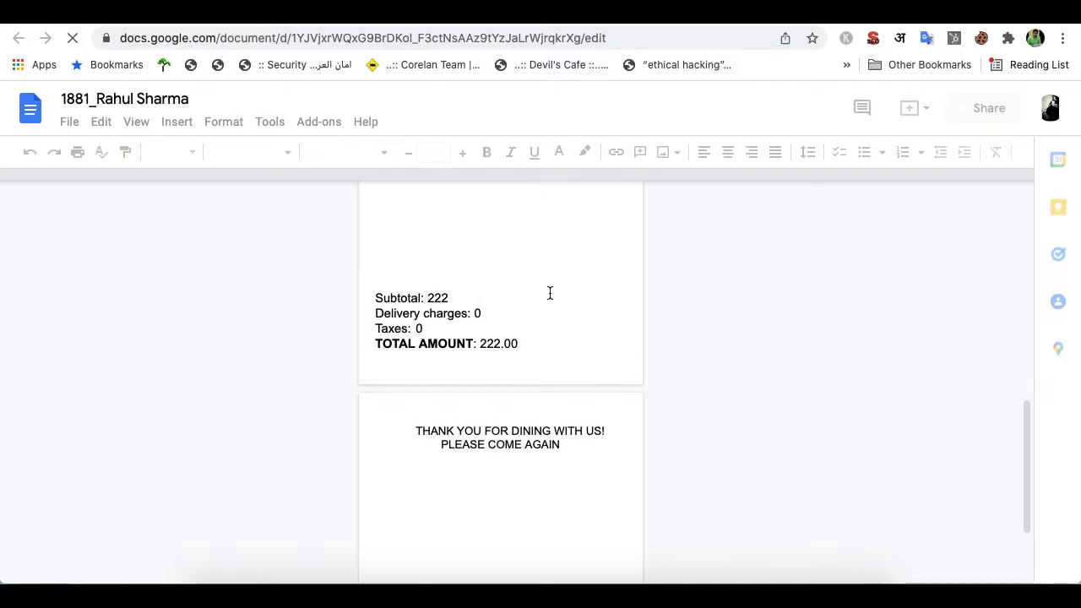
# Open the first order-1881 receipt copy in Google Docs as well
pyautogui.click(341, 17)
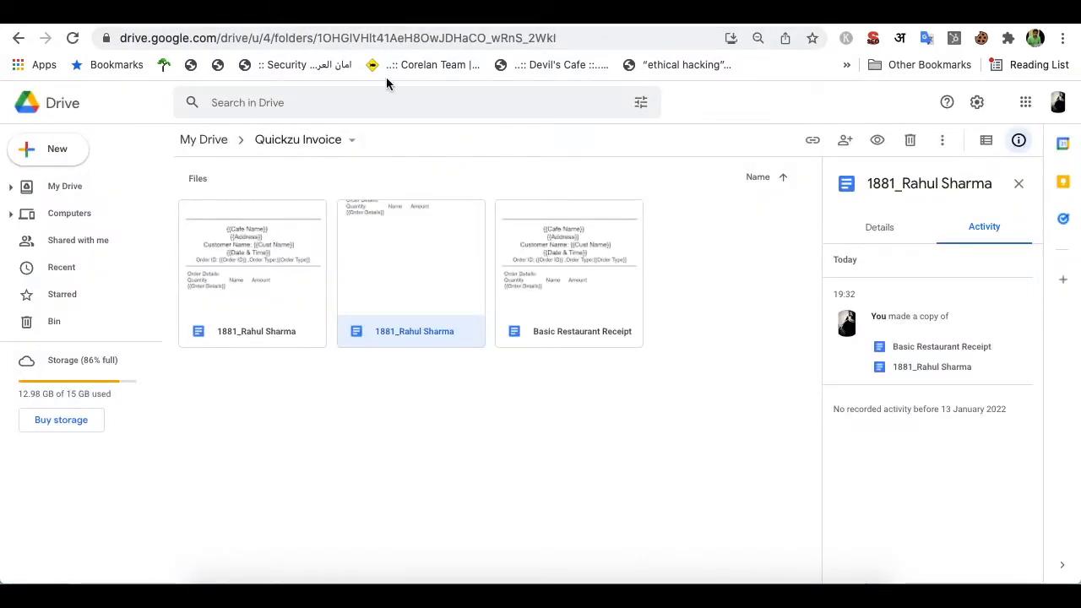
pyautogui.click(271, 265)
pyautogui.rightClick(272, 264)
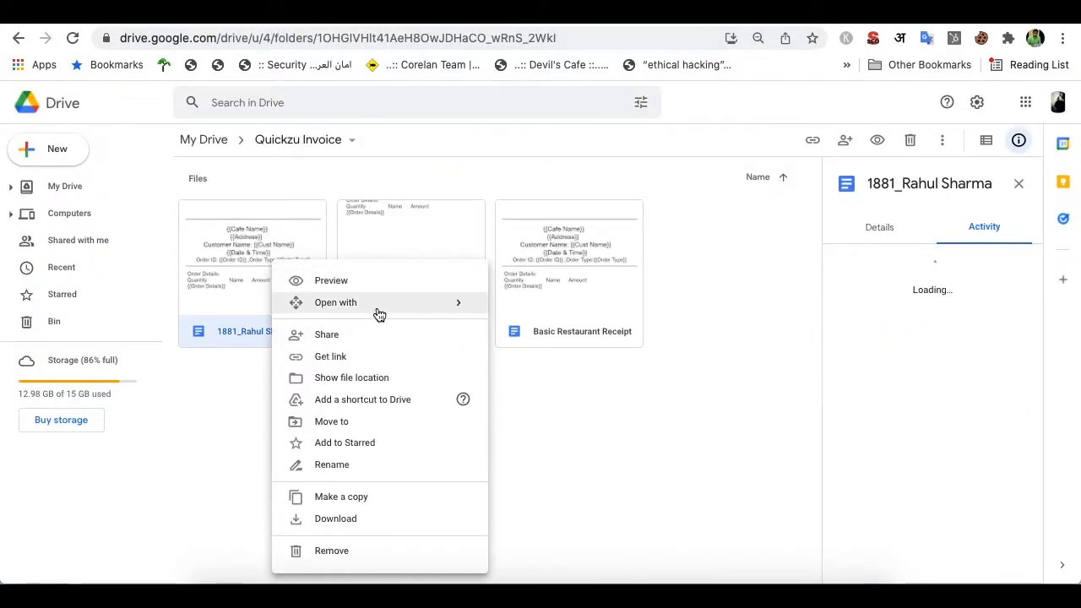
pyautogui.click(509, 313)
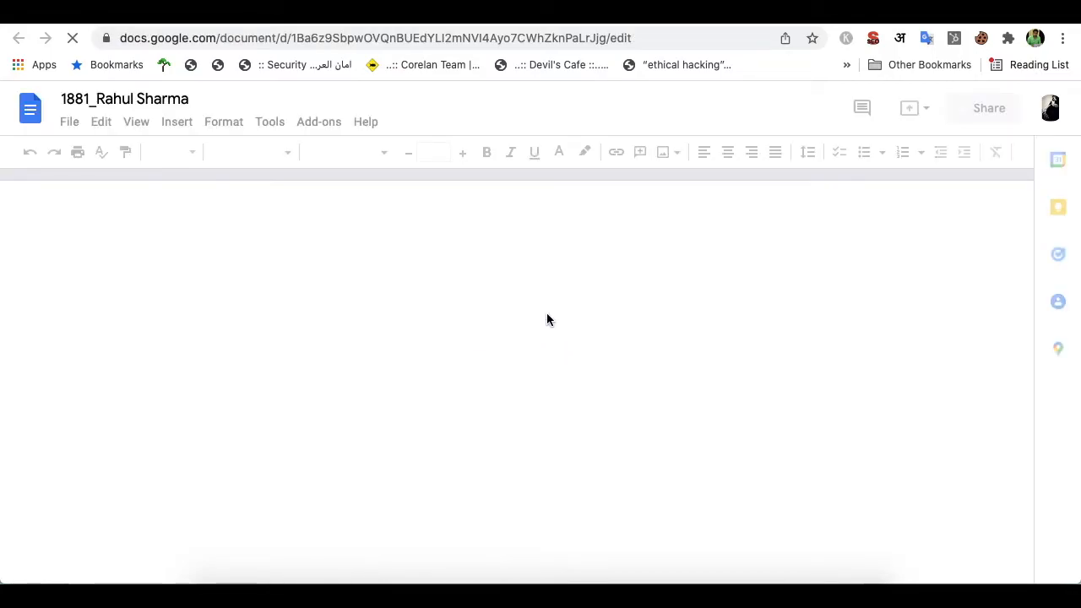
# Preview the Classic Cakes receipt for printing from the File menu, then cancel
pyautogui.scroll(-3, 547, 316)
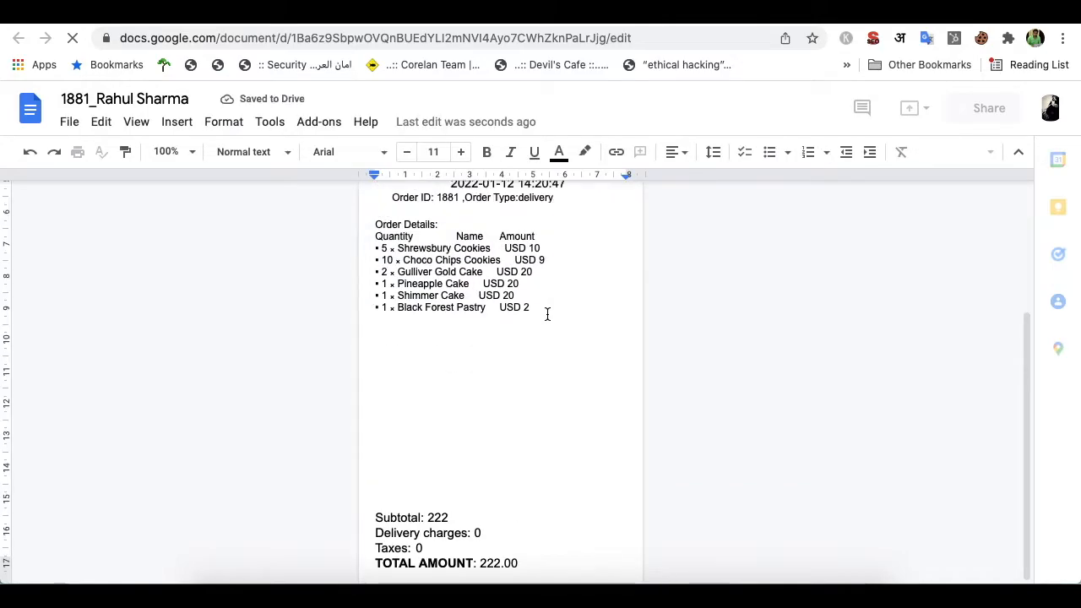
pyautogui.click(72, 124)
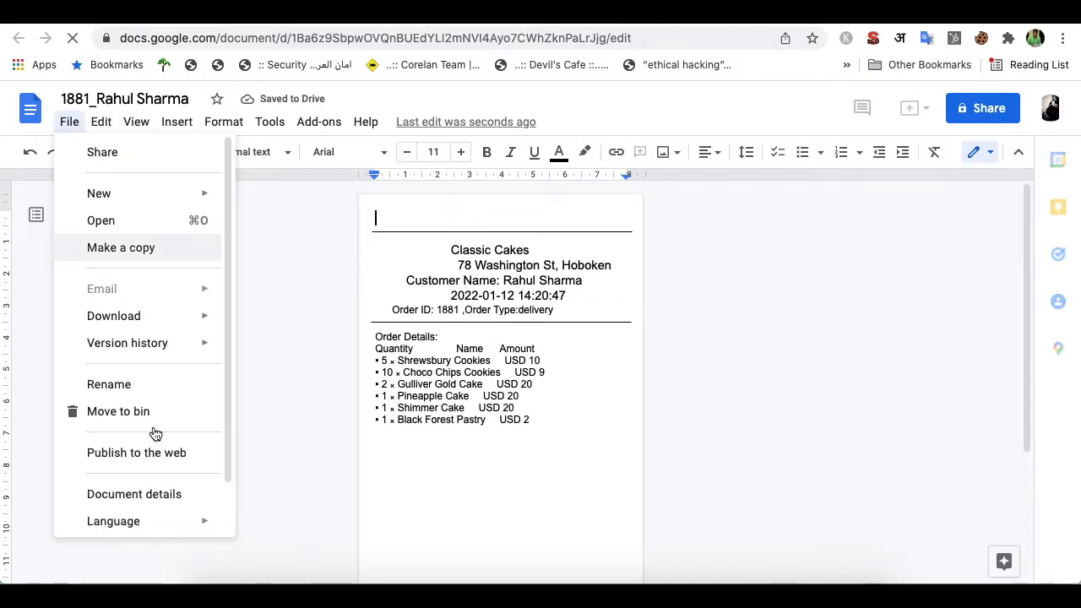
pyautogui.scroll(-1, 155, 434)
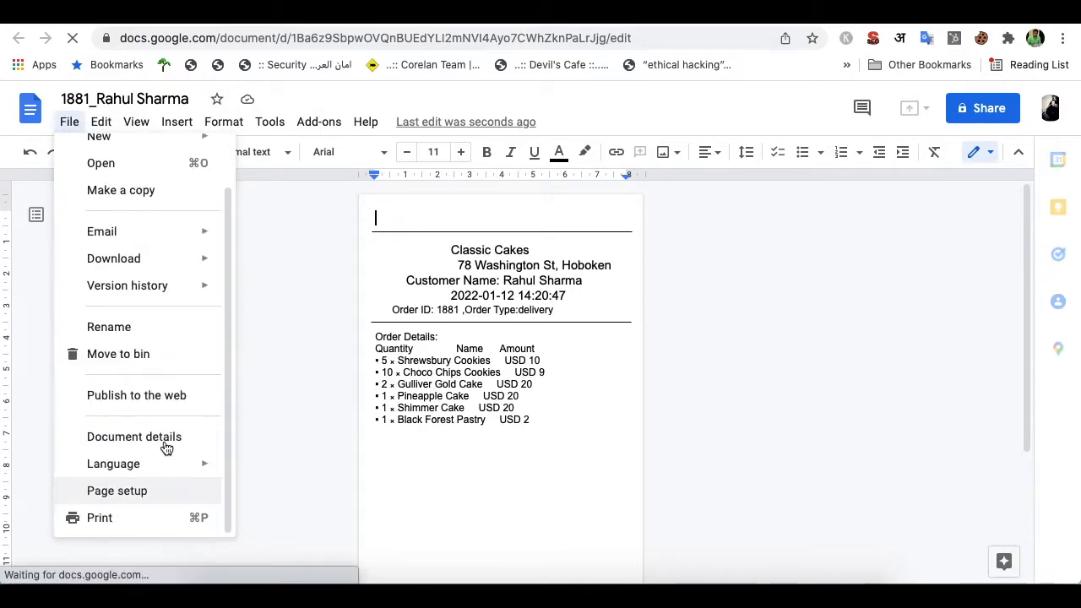
pyautogui.click(124, 519)
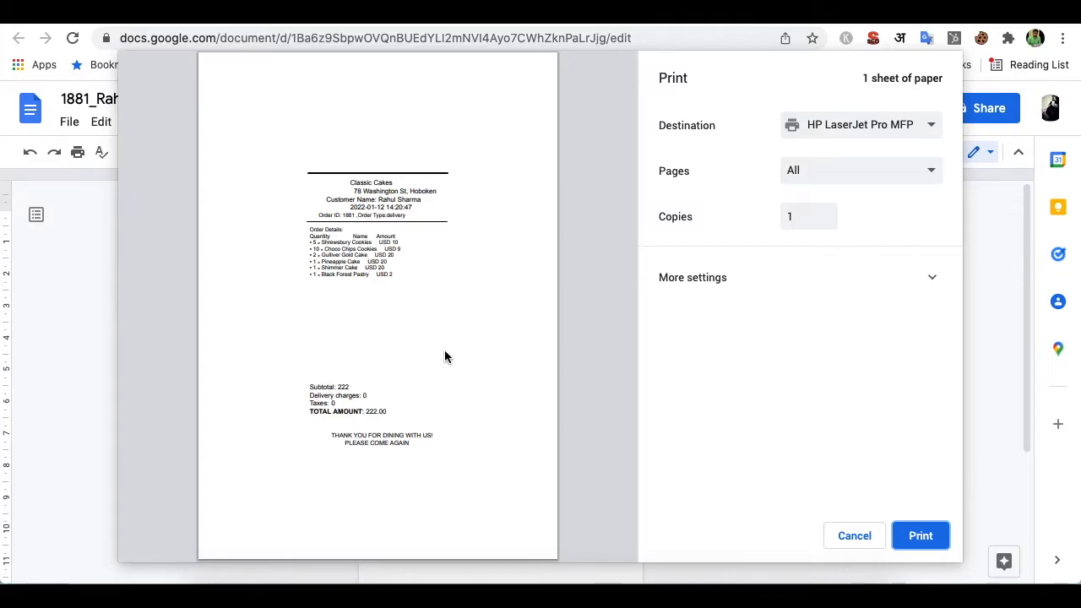
pyautogui.click(844, 541)
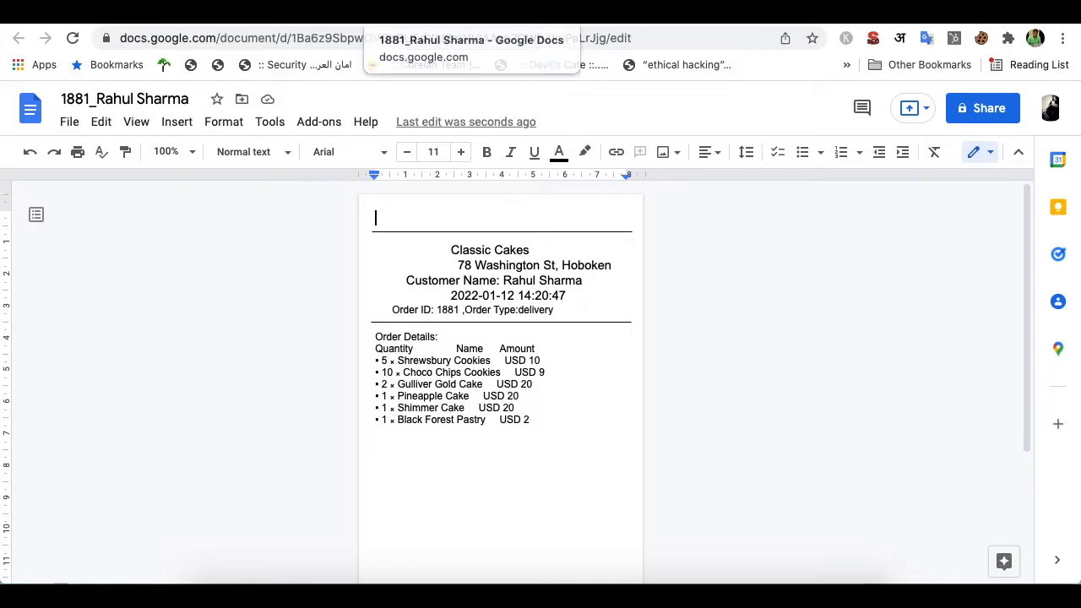
# Select both order-1881 receipt copies in Quickzu Invoice and move them to the bin
pyautogui.click(475, 12)
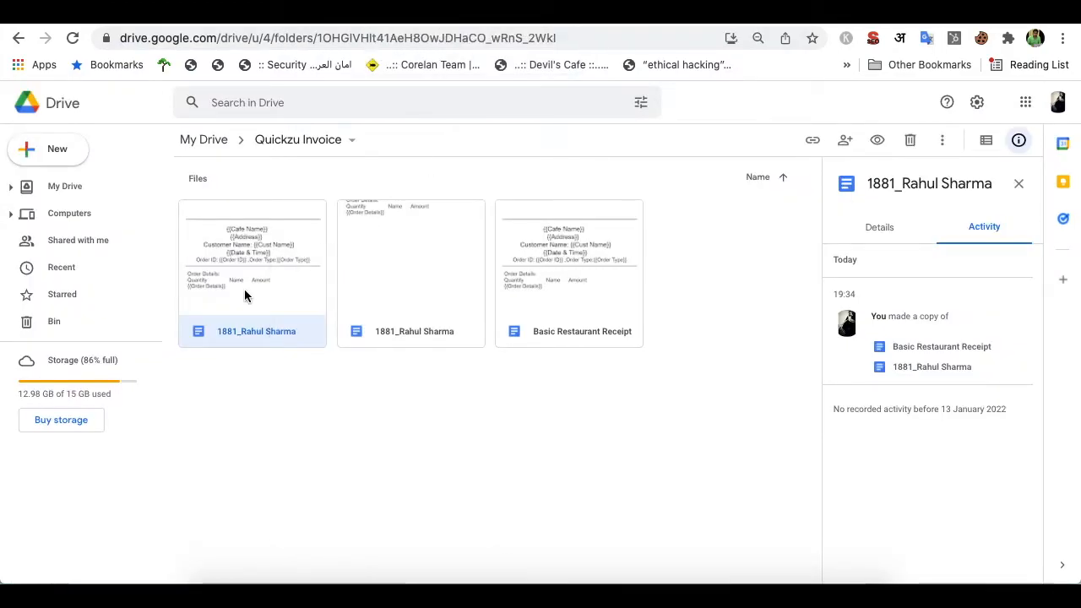
pyautogui.keyDown('shift'); pyautogui.click(396, 274); pyautogui.keyUp('shift')
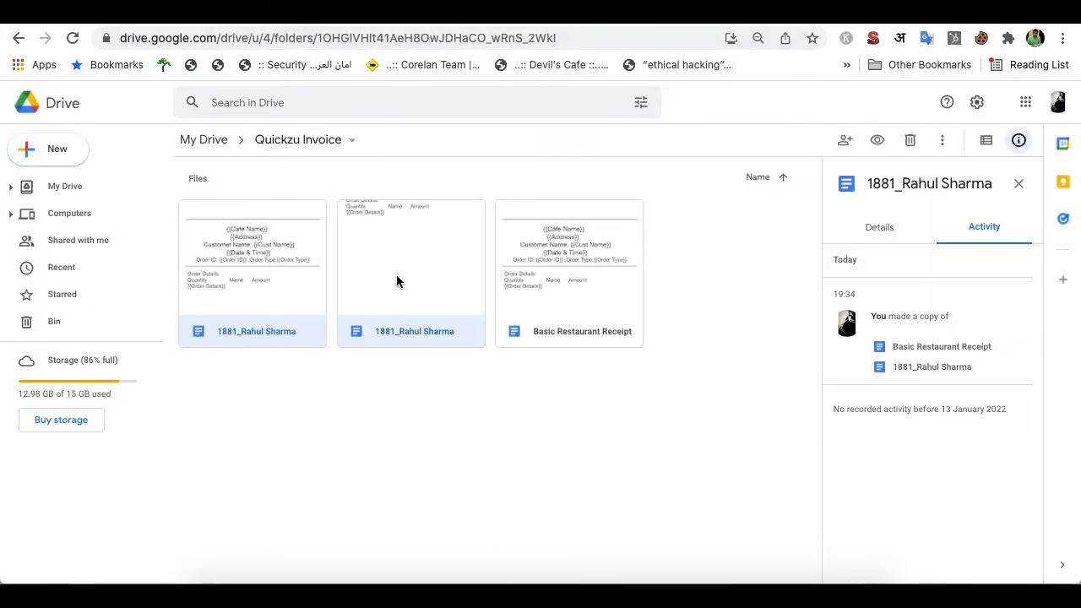
pyautogui.rightClick(396, 274)
pyautogui.click(487, 493)
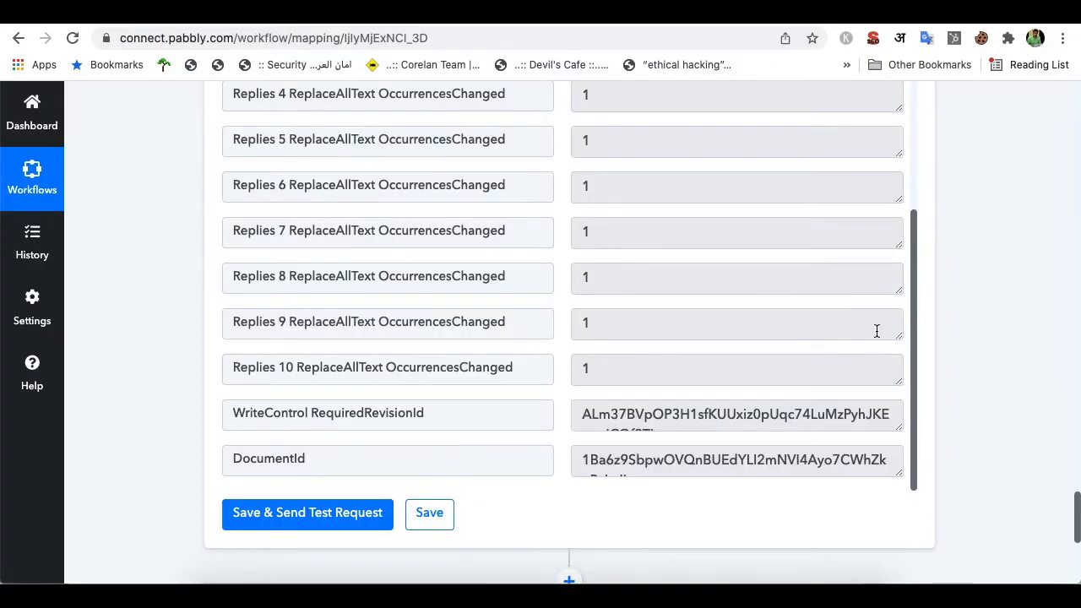
# Save the Google Docs step, dismiss the confirmation, and go to the workflows dashboard
pyautogui.click(430, 516)
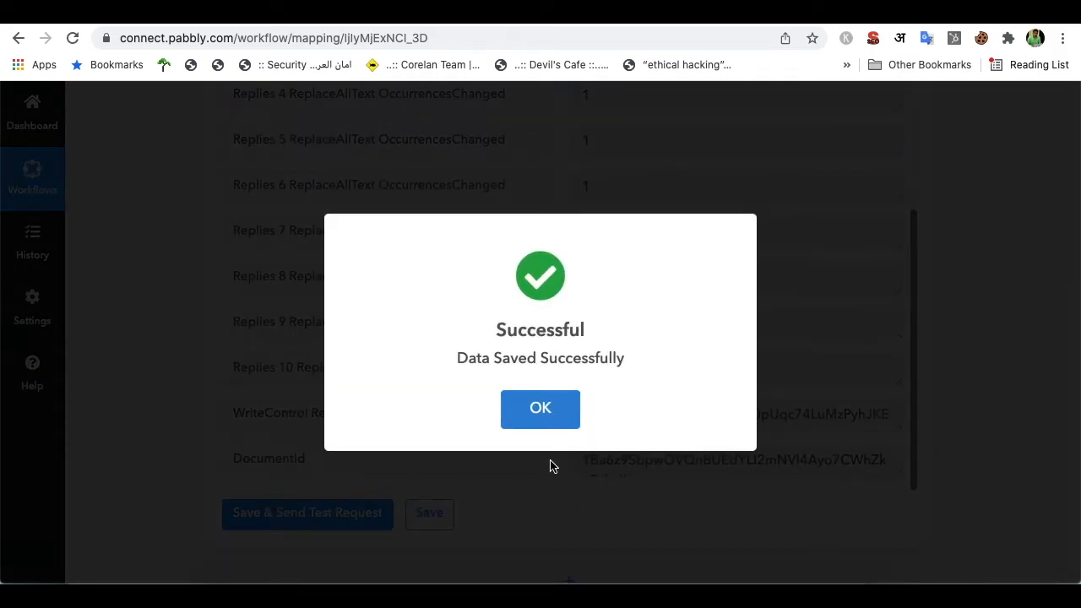
pyautogui.click(541, 413)
pyautogui.scroll(-3, 599, 517)
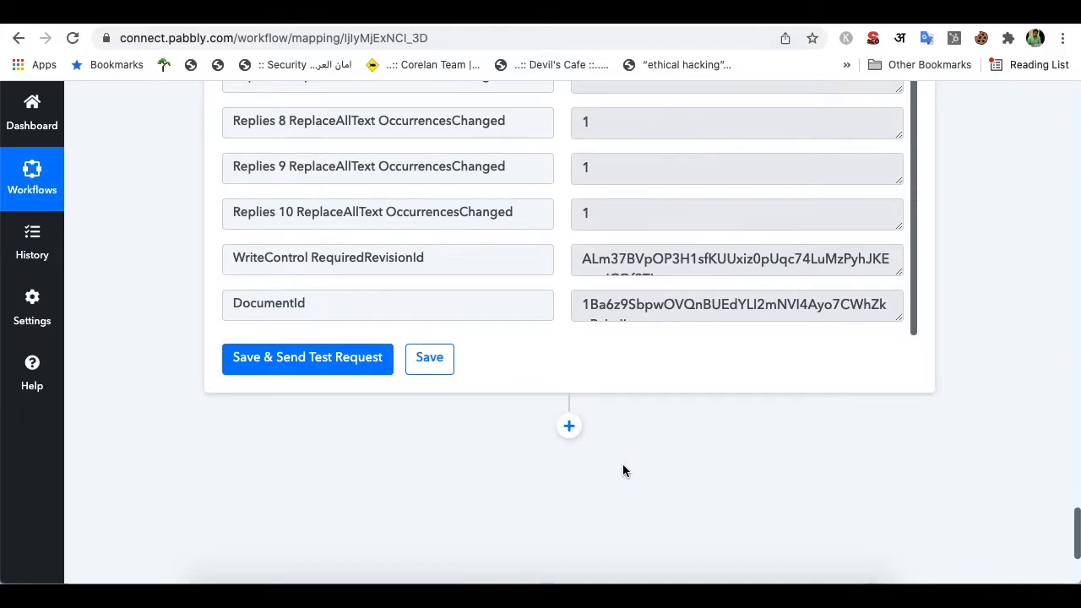
pyautogui.scroll(15, 622, 471)
pyautogui.scroll(10, 623, 470)
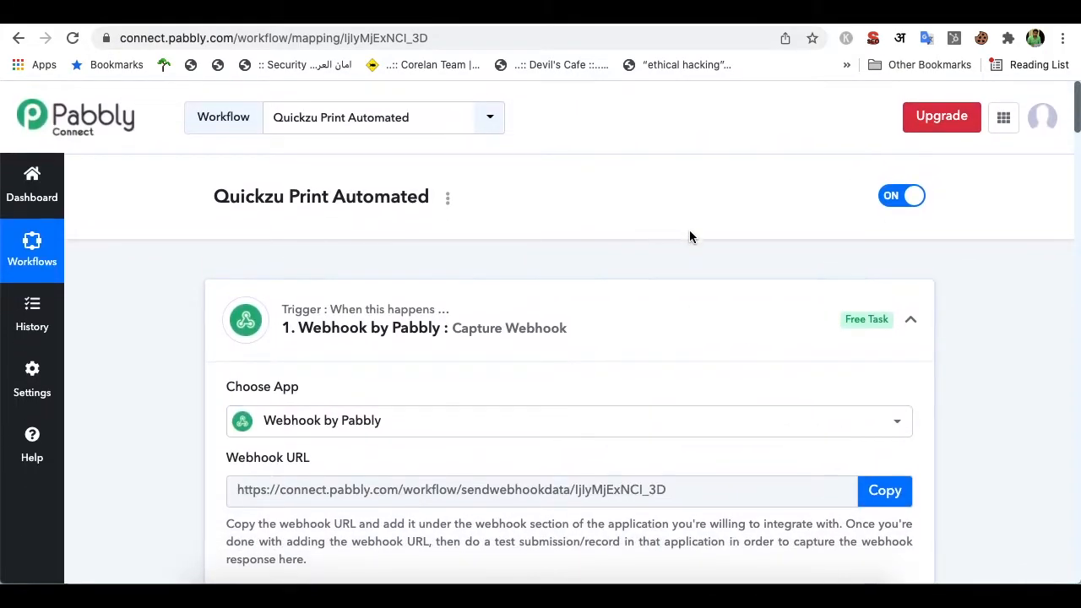
pyautogui.click(32, 188)
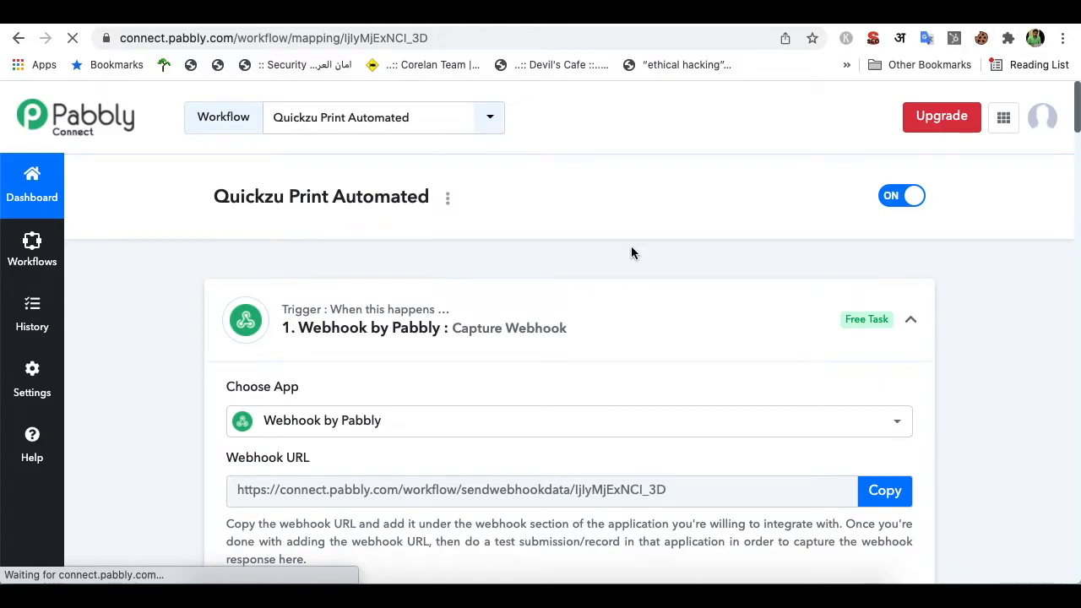
pyautogui.scroll(-2, 674, 399)
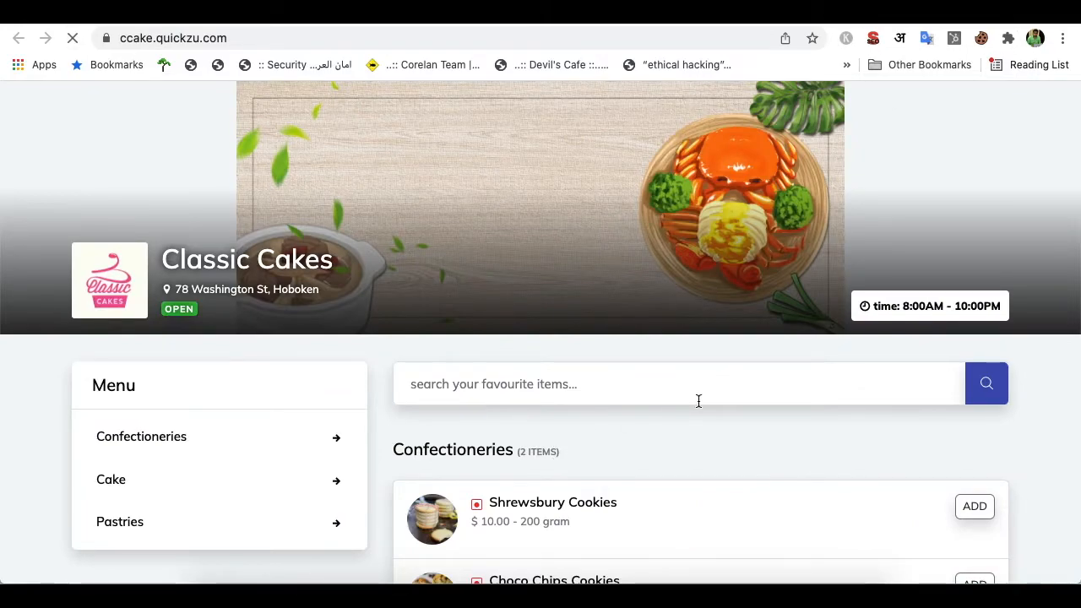
# Add Shrewsbury Cookies, three Choco Chips Cookies, and two each of Gulliver Gold, Pineapple, Chocolate Truffle and Red Velvet cakes
pyautogui.scroll(-3, 698, 401)
pyautogui.click(974, 226)
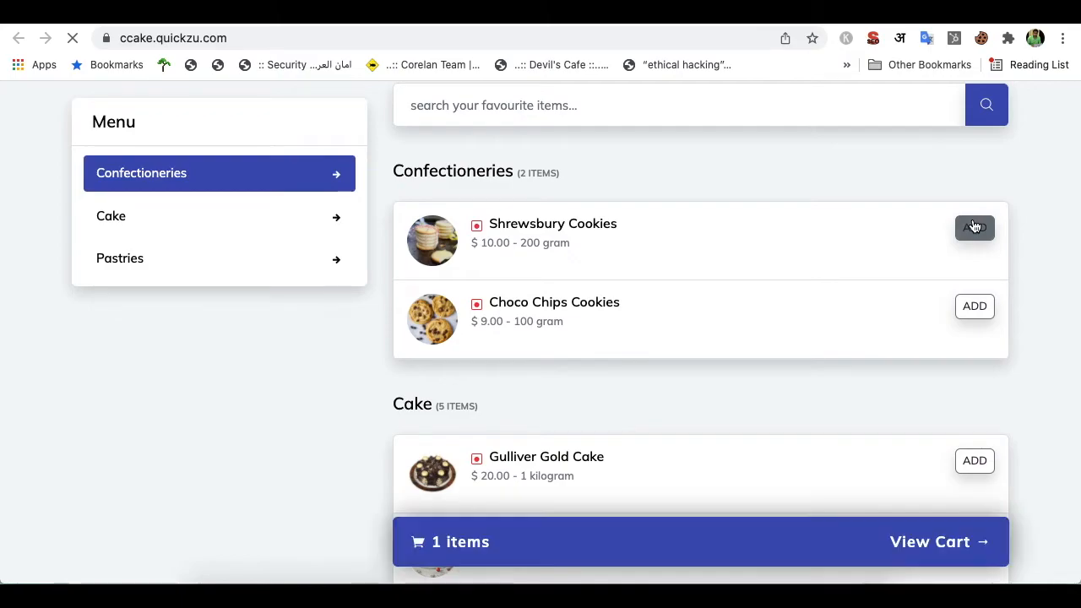
pyautogui.click(982, 307)
pyautogui.click(985, 307)
pyautogui.click(985, 307)
pyautogui.scroll(-3, 963, 374)
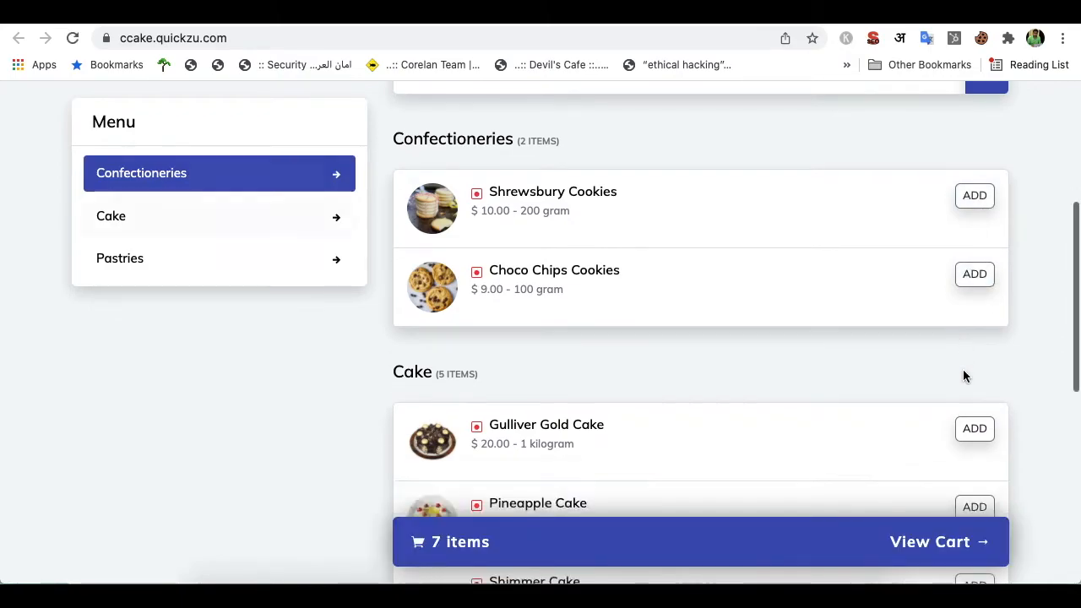
pyautogui.click(982, 309)
pyautogui.click(984, 309)
pyautogui.click(980, 385)
pyautogui.click(980, 384)
pyautogui.click(979, 384)
pyautogui.scroll(-3, 919, 385)
pyautogui.click(975, 282)
pyautogui.click(975, 282)
pyautogui.click(975, 282)
pyautogui.click(975, 283)
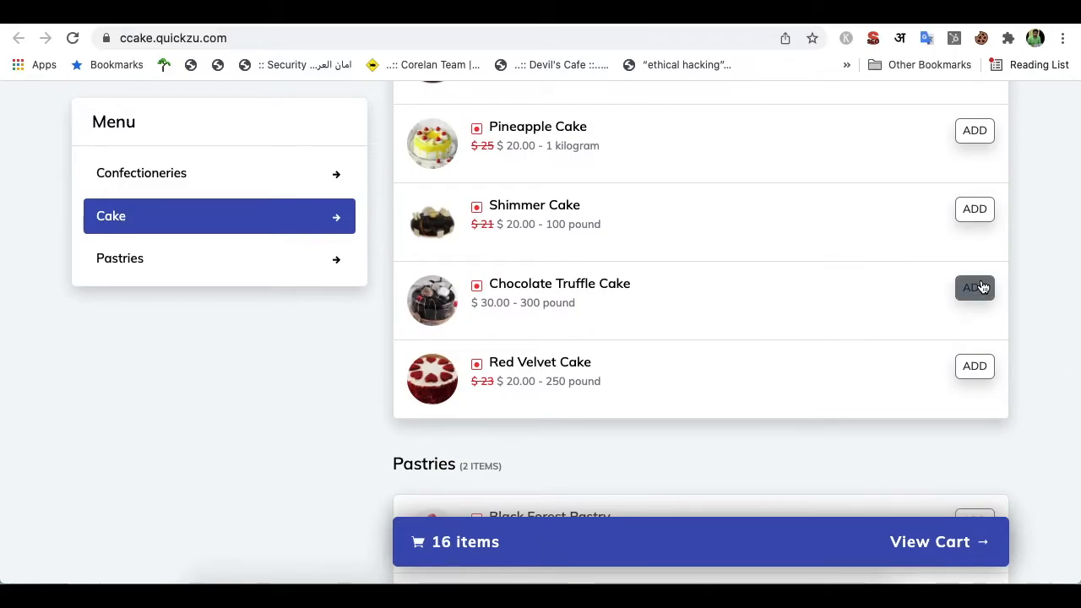
pyautogui.scroll(-3, 929, 310)
pyautogui.click(975, 251)
pyautogui.click(975, 252)
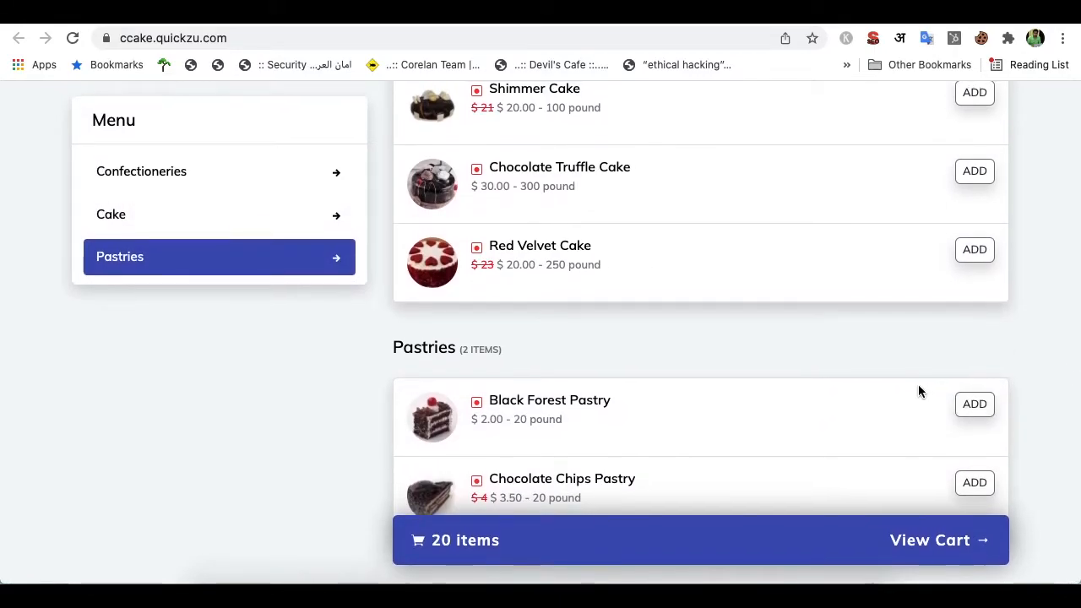
# Open the cart to review the 20 items totalling $331.00
pyautogui.click(938, 545)
pyautogui.scroll(-5, 405, 264)
pyautogui.scroll(5, 406, 266)
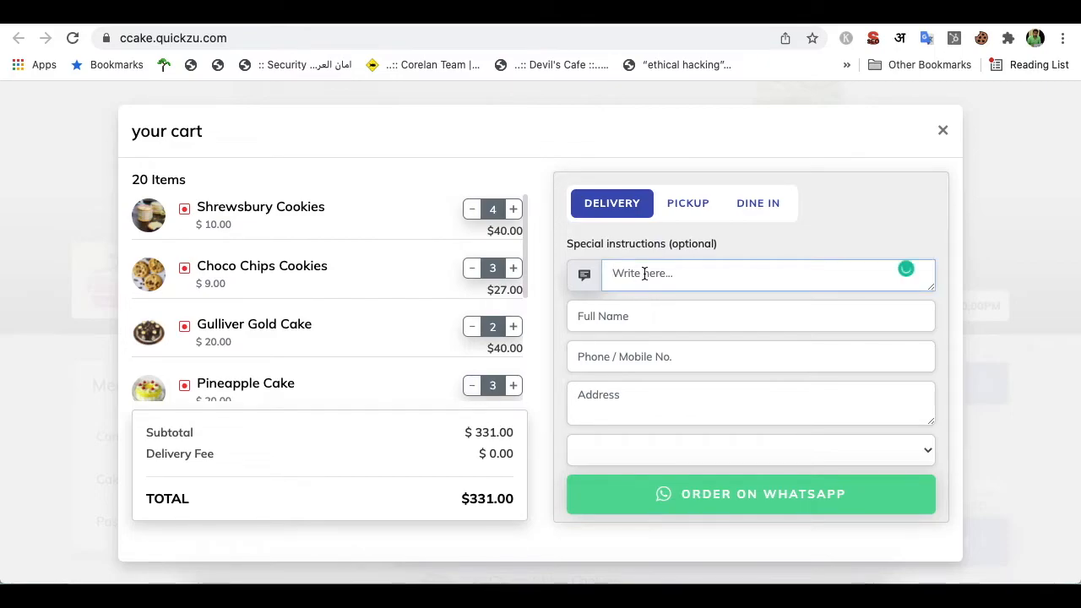
# Enter the customer's full name, phone number and delivery address on the Quickzu checkout
pyautogui.press('Tab')
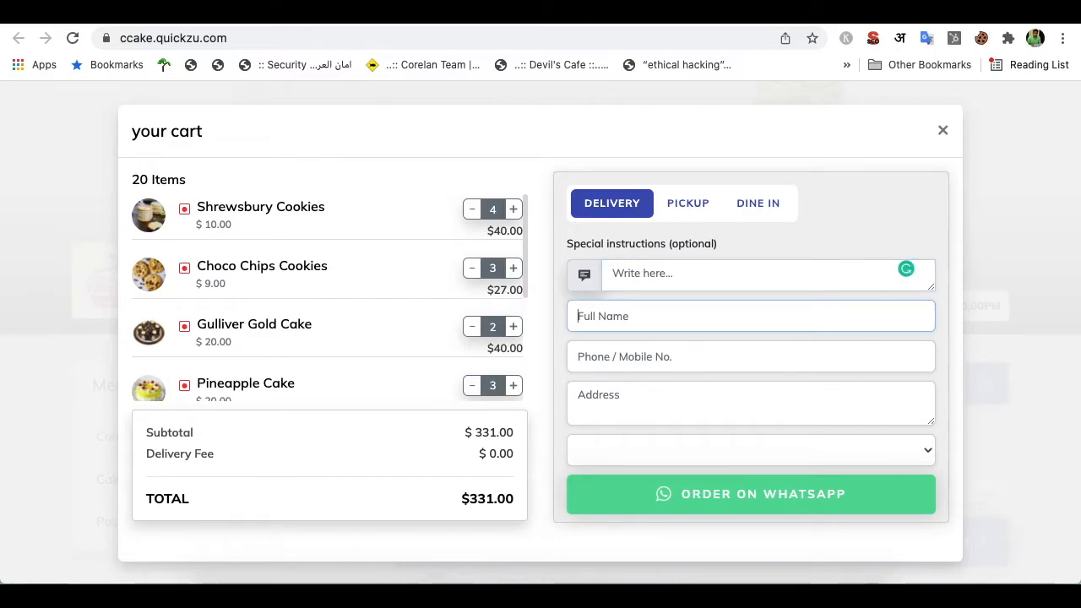
pyautogui.write('Ro')
pyautogui.write('m')
pyautogui.press('Tab')
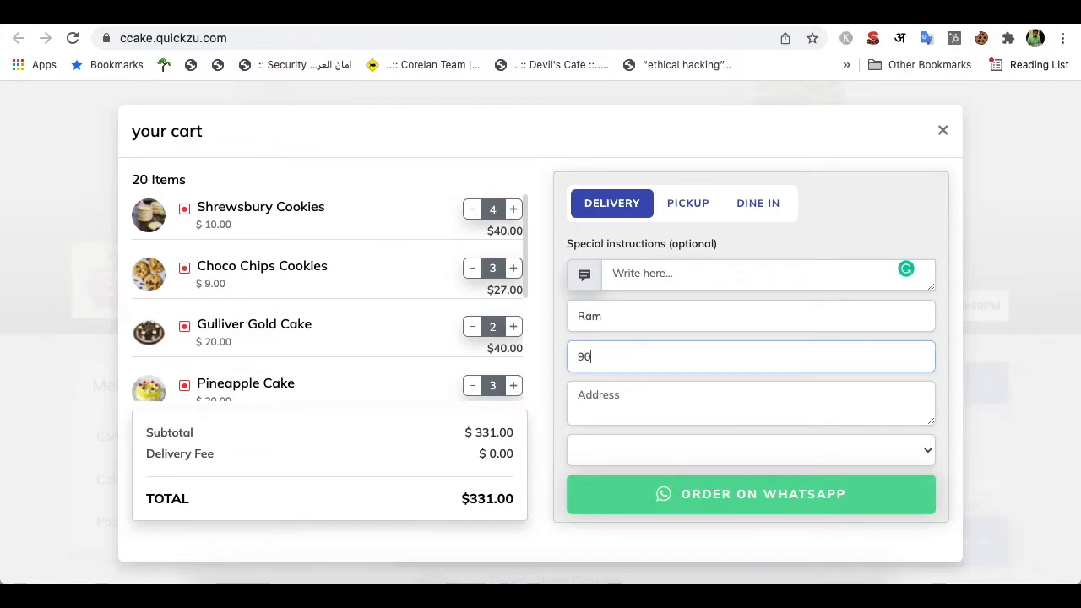
pyautogui.press('Tab')
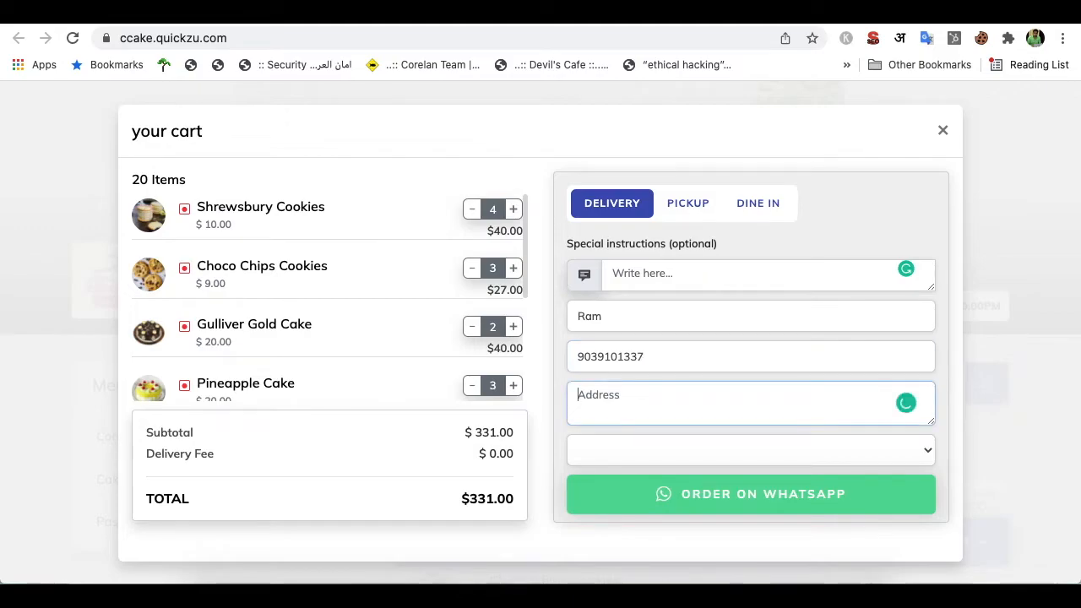
pyautogui.write('Hii')
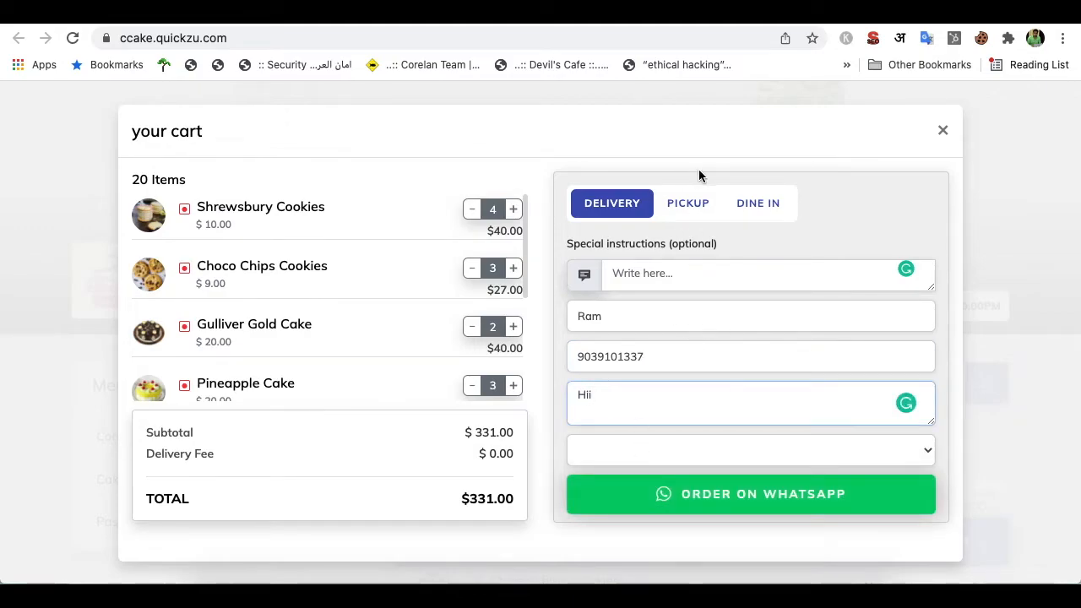
# Keep delivery as the order type, choose the JaiStambh area, and order on WhatsApp
pyautogui.click(687, 219)
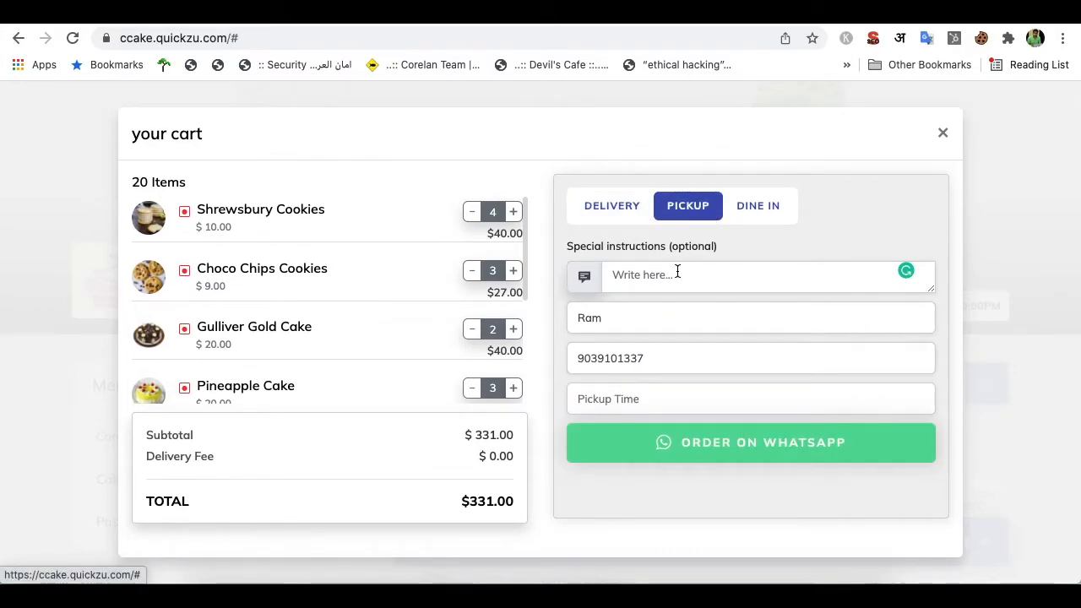
pyautogui.click(636, 211)
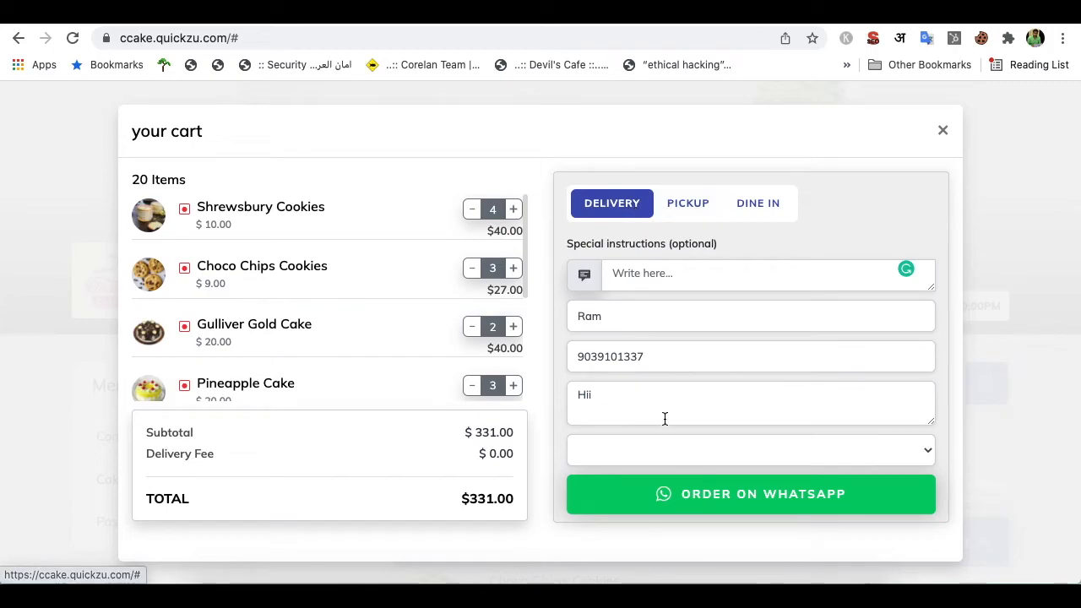
pyautogui.click(669, 455)
pyautogui.click(637, 449)
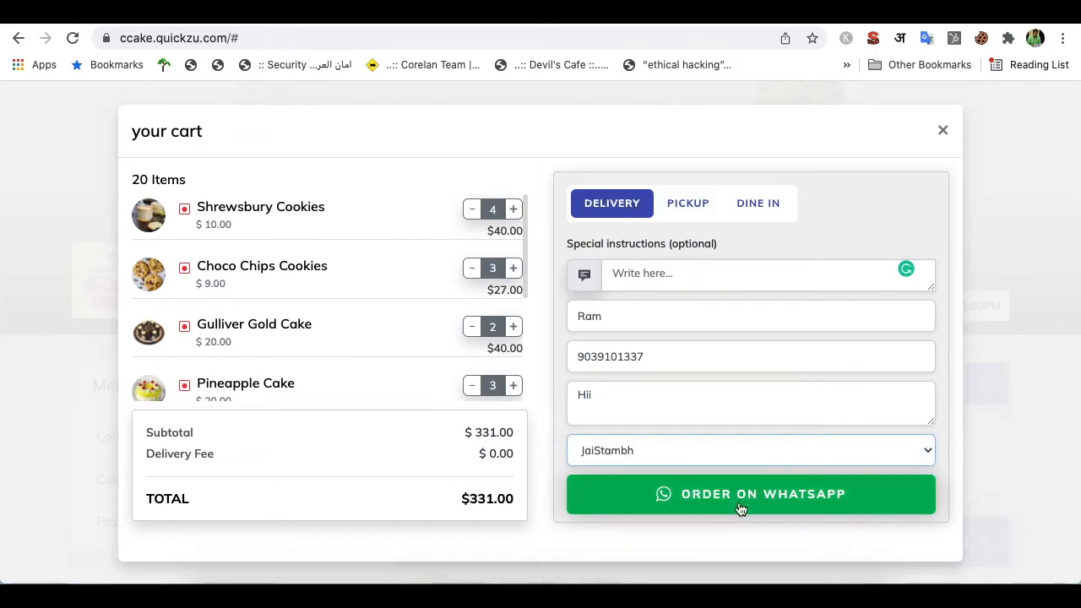
pyautogui.click(740, 504)
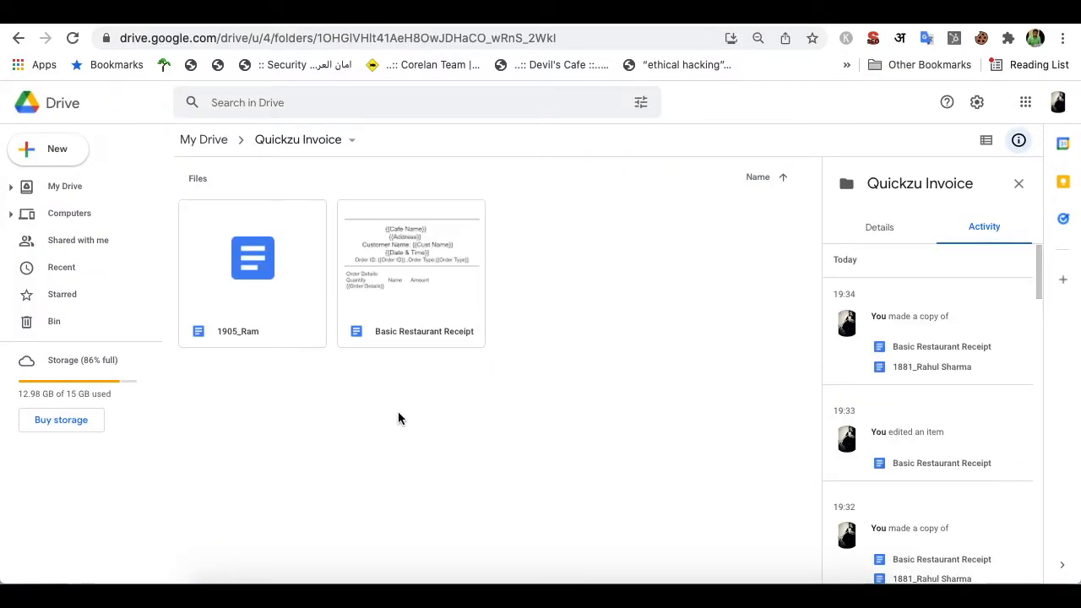
# Open the order 1905 receipt from the Quickzu Invoice folder with Google Docs
pyautogui.click(264, 275)
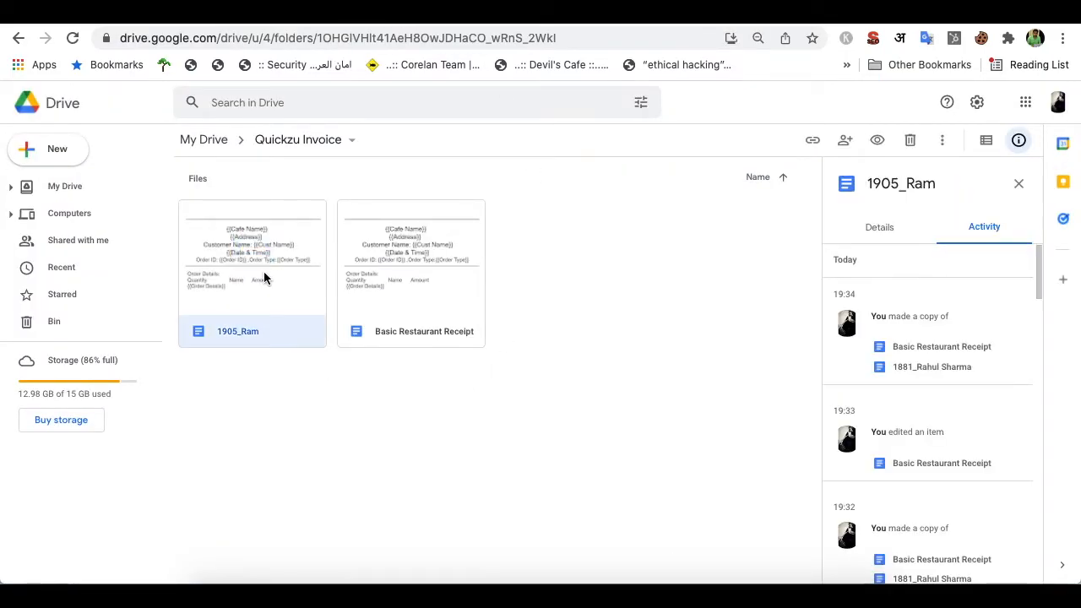
pyautogui.rightClick(264, 275)
pyautogui.moveTo(413, 328)
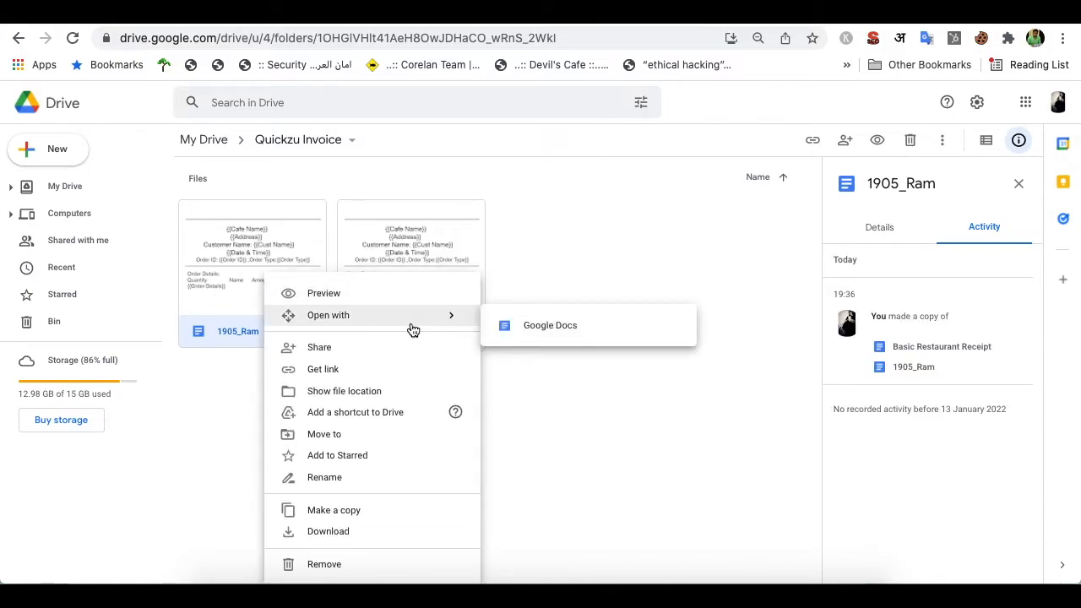
pyautogui.click(535, 327)
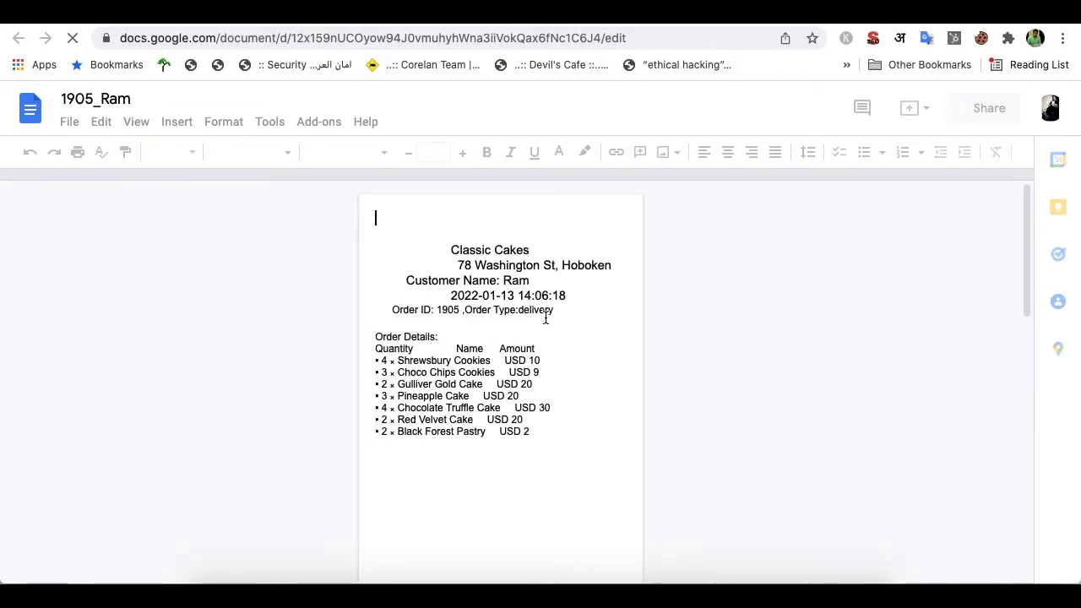
pyautogui.scroll(-4, 541, 321)
pyautogui.scroll(2, 546, 318)
pyautogui.doubleClick(519, 350)
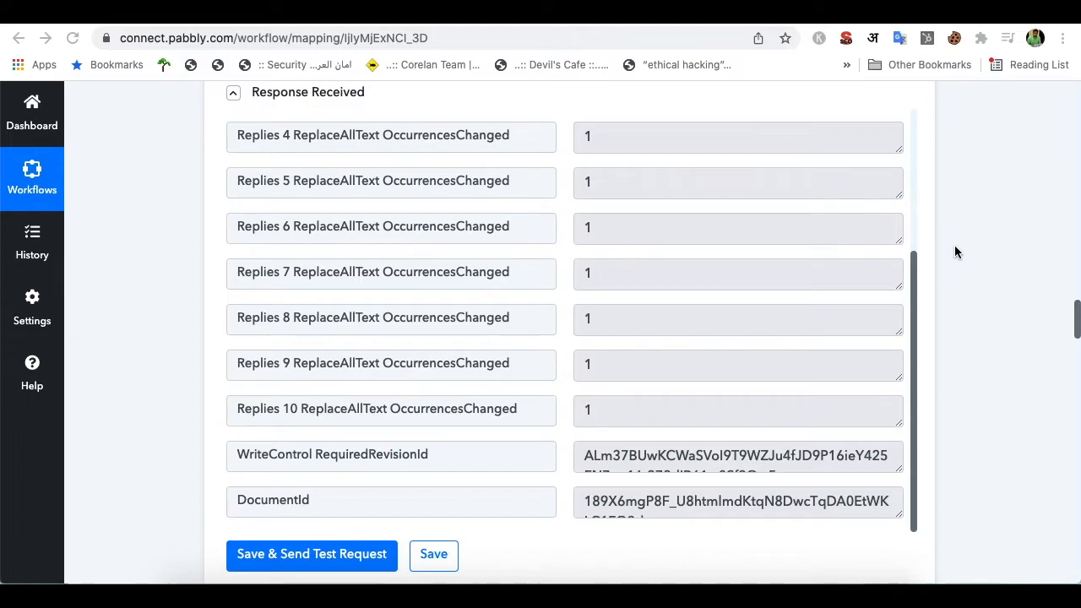
# Collapse the Google Drive 'Share a File With Anyone' card to reveal the ezeep Print File action
pyautogui.scroll(-5, 956, 252)
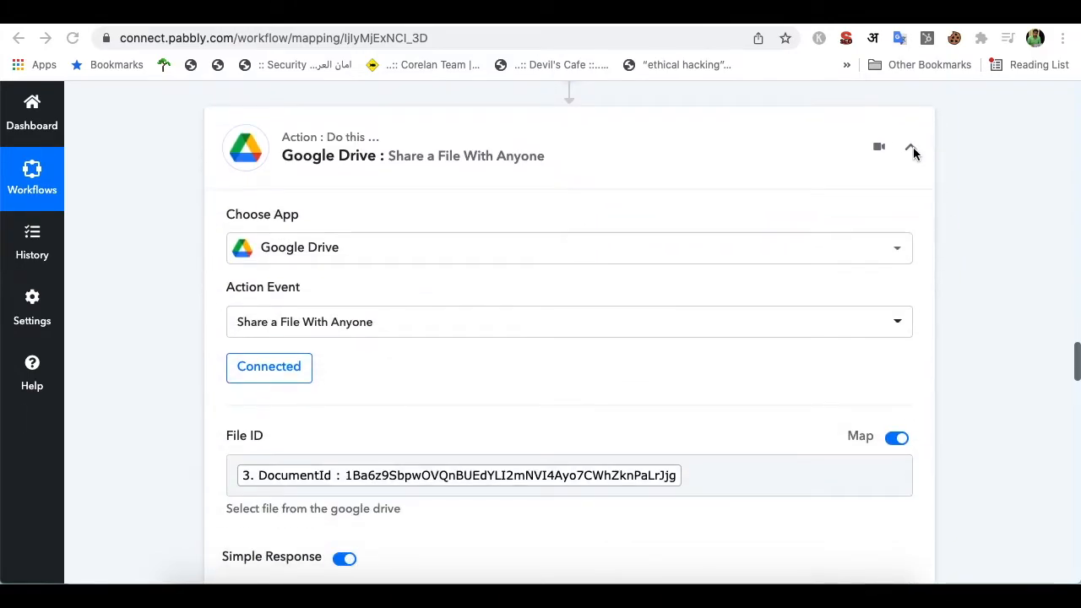
pyautogui.click(914, 150)
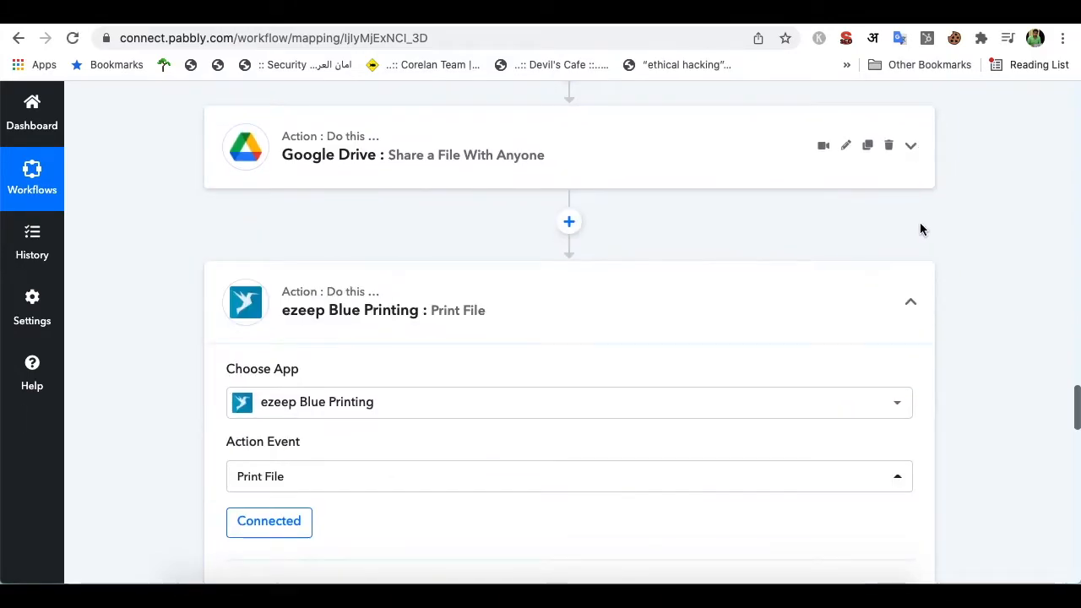
pyautogui.scroll(-2, 920, 224)
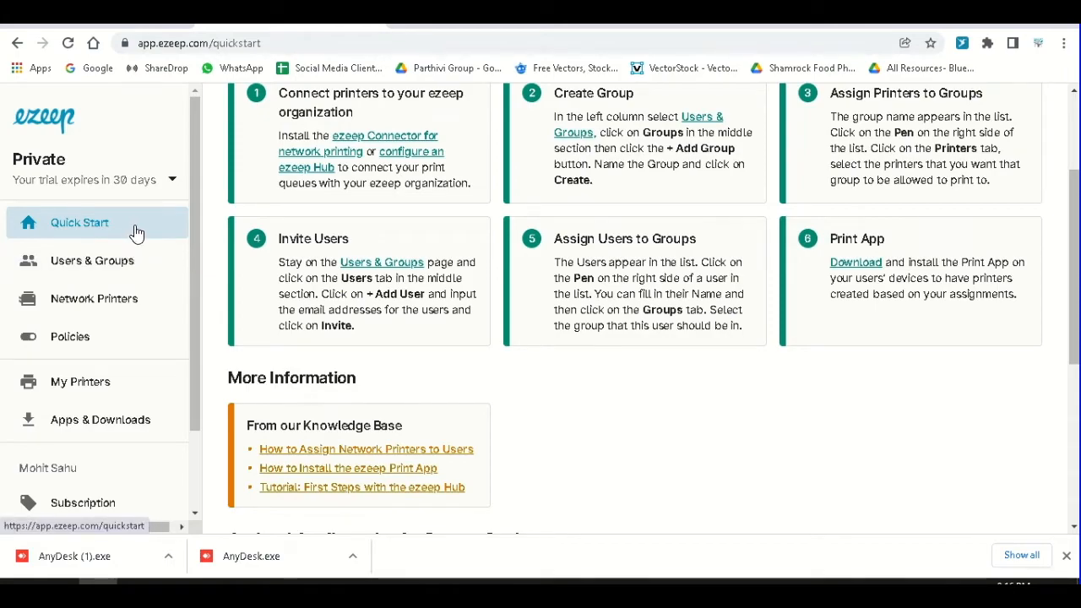
# In ezeep Users & Groups, view the printers assigned to group BB
pyautogui.click(135, 282)
pyautogui.click(428, 164)
pyautogui.click(573, 224)
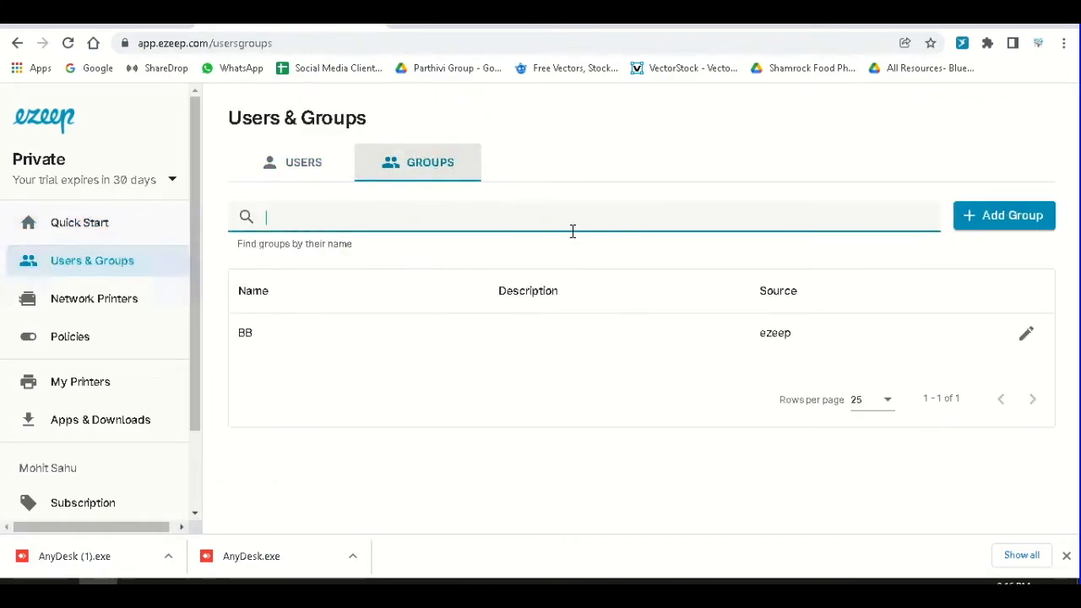
pyautogui.click(1028, 335)
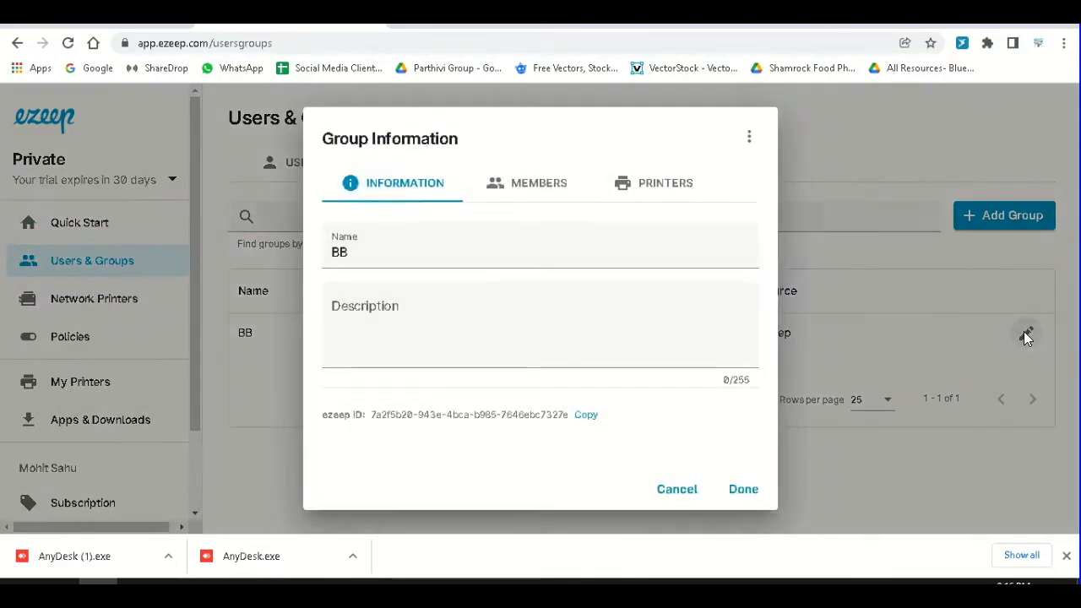
pyautogui.click(657, 182)
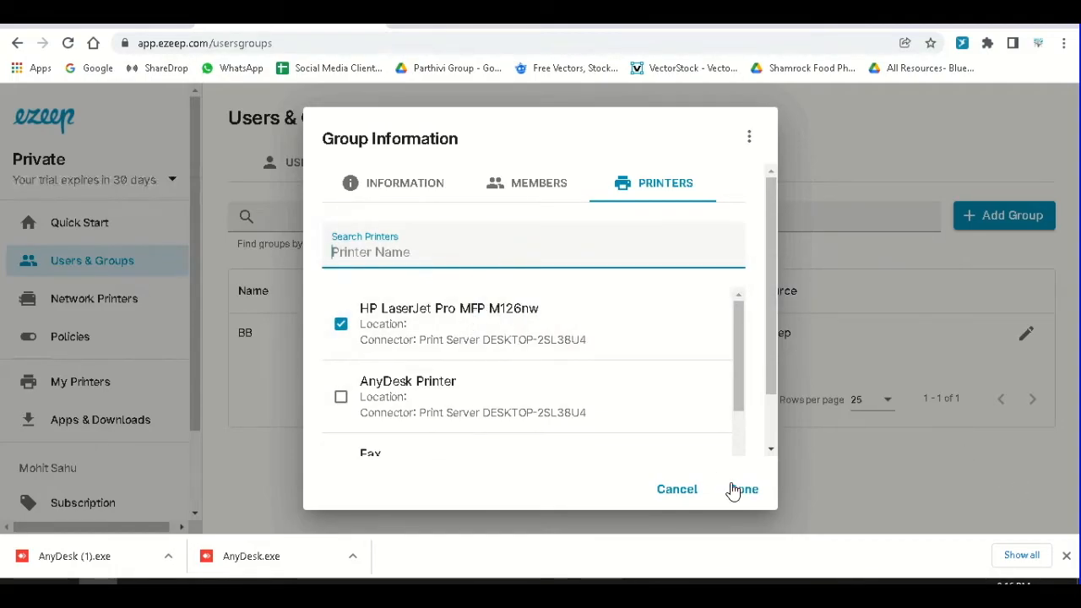
# Cancel the group settings and view the Network Printers connectors list
pyautogui.click(687, 497)
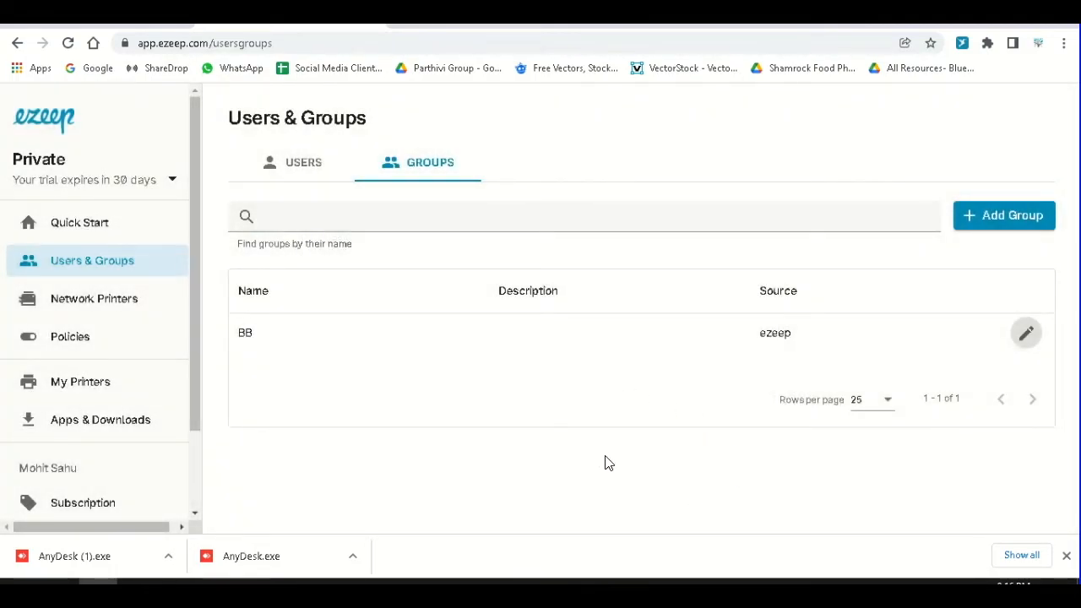
pyautogui.click(132, 300)
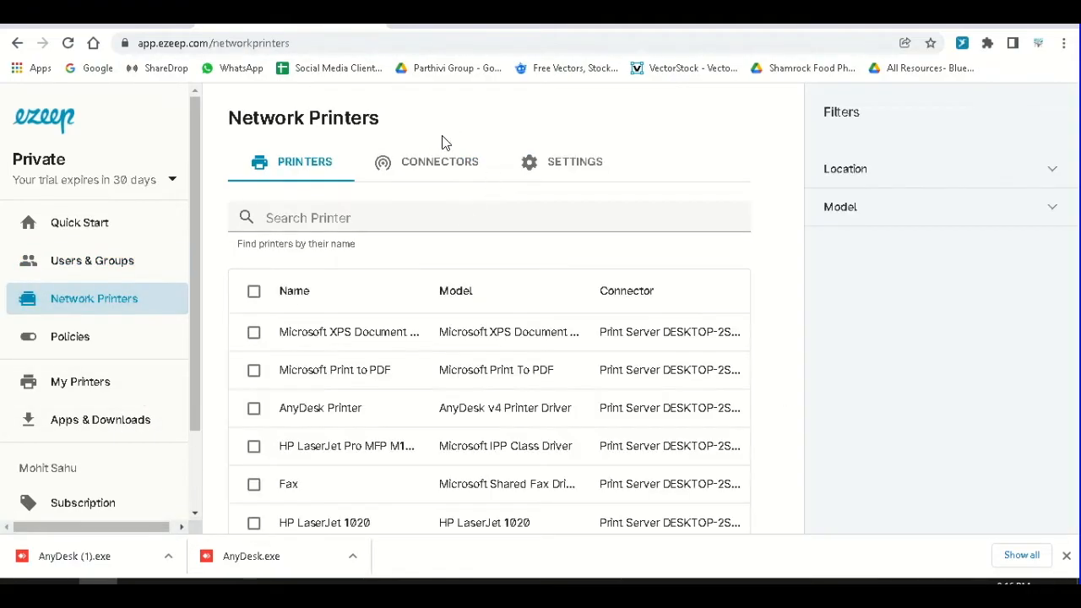
pyautogui.click(428, 166)
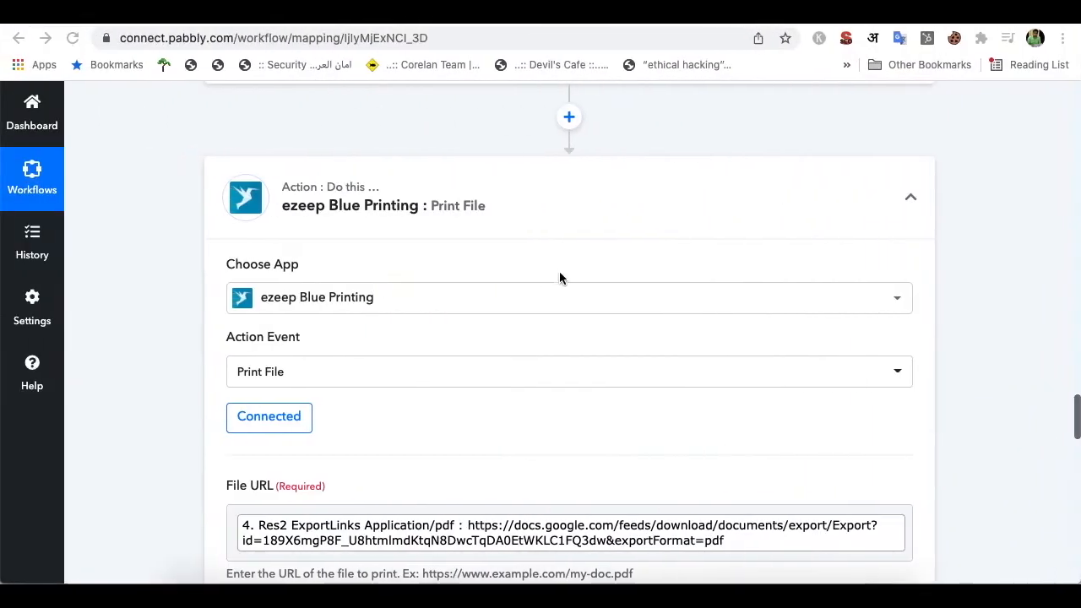
# Scroll through the workflow to review the Google Docs step's returned DocumentId
pyautogui.scroll(1, 471, 284)
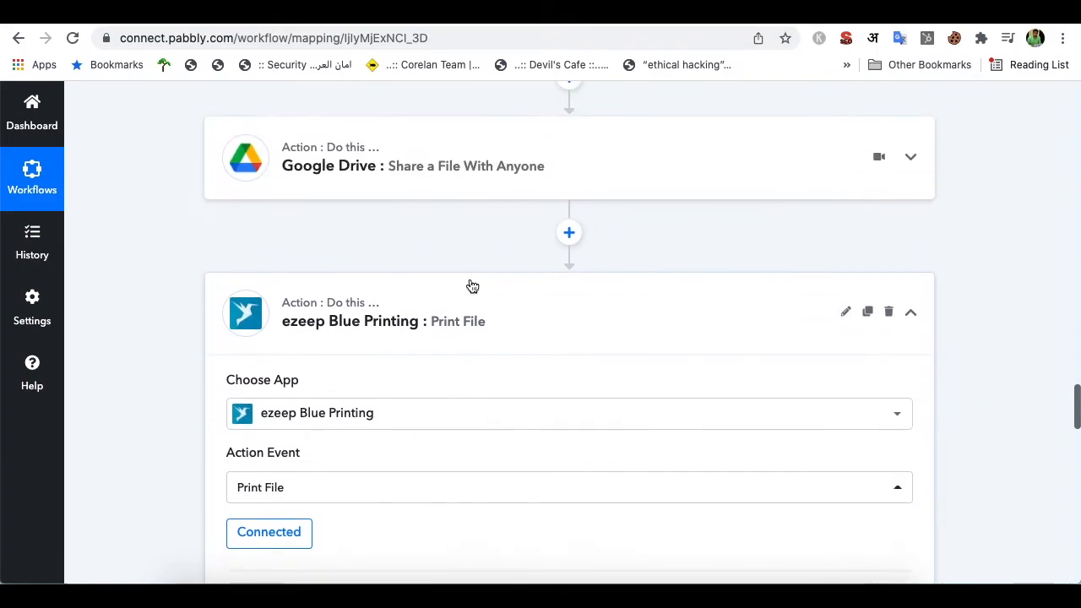
pyautogui.scroll(-1, 454, 246)
pyautogui.scroll(-2, 473, 287)
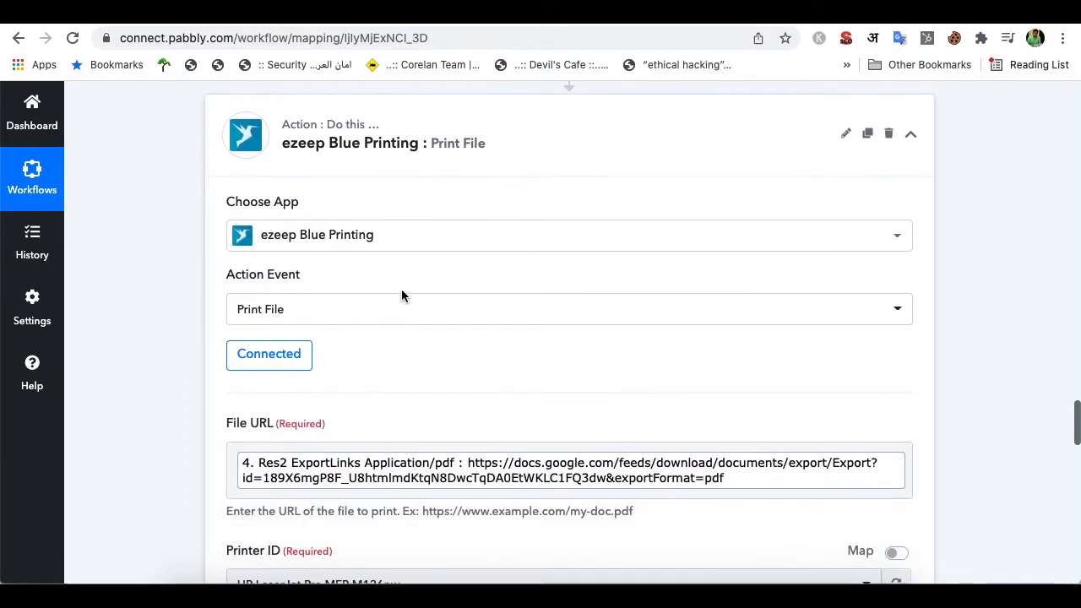
pyautogui.scroll(-1, 414, 289)
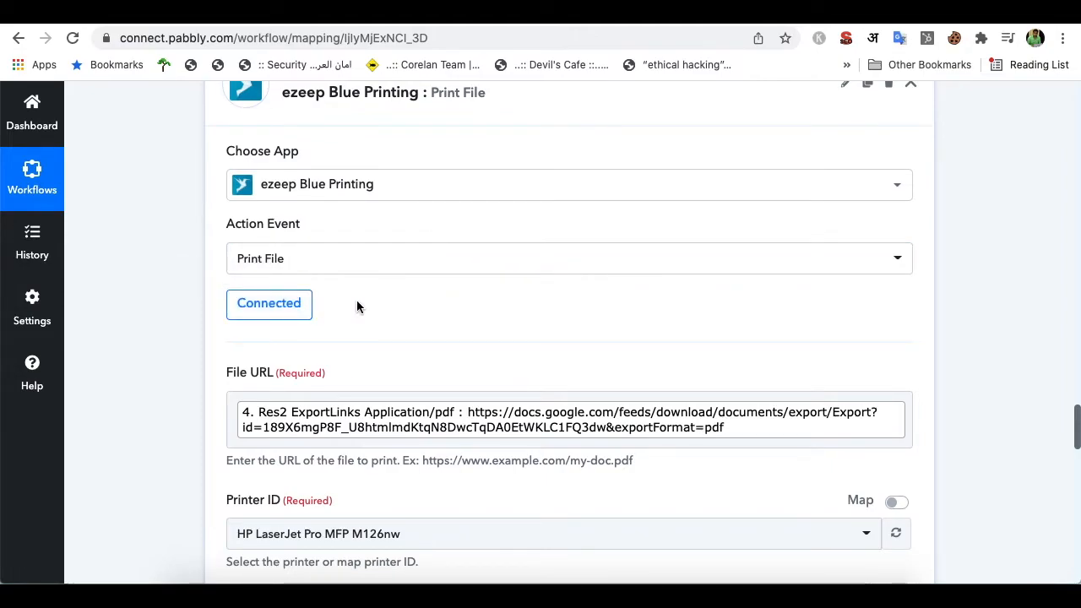
pyautogui.scroll(-12, 356, 306)
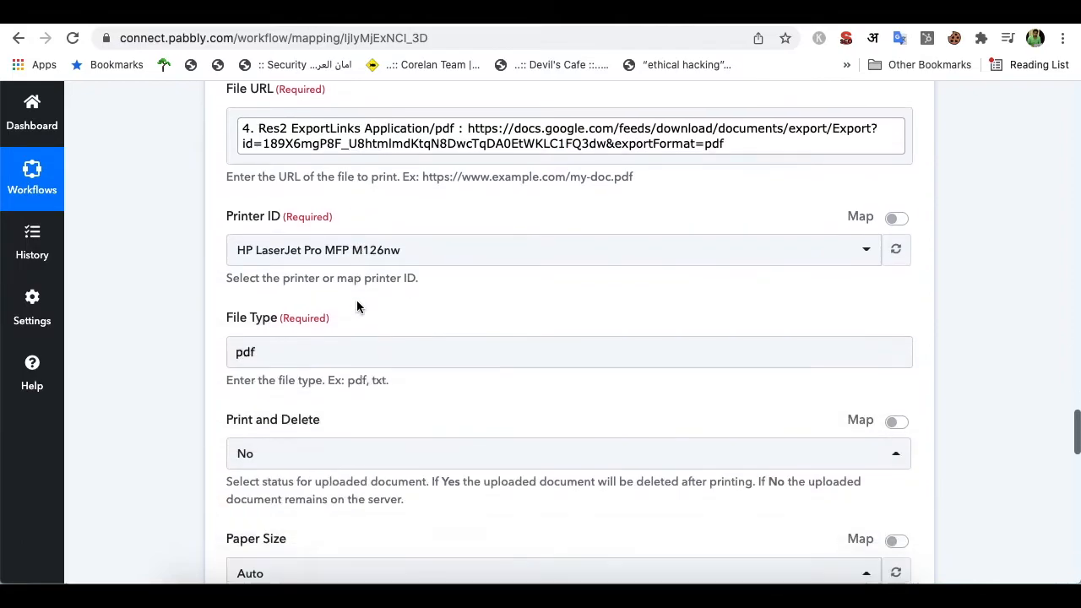
pyautogui.scroll(-3, 359, 307)
pyautogui.scroll(13, 357, 307)
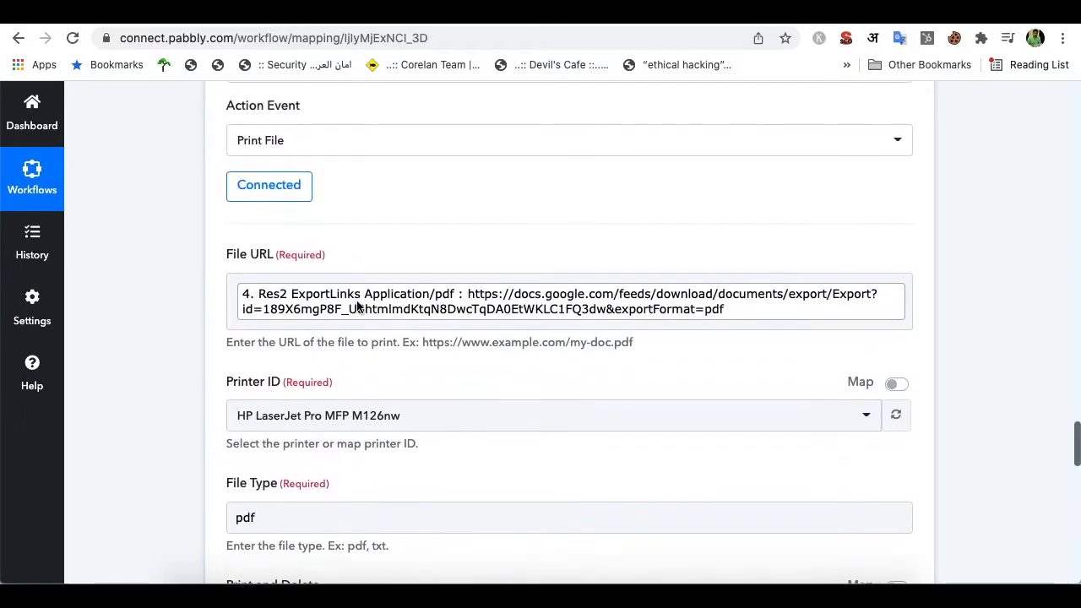
pyautogui.scroll(1, 398, 257)
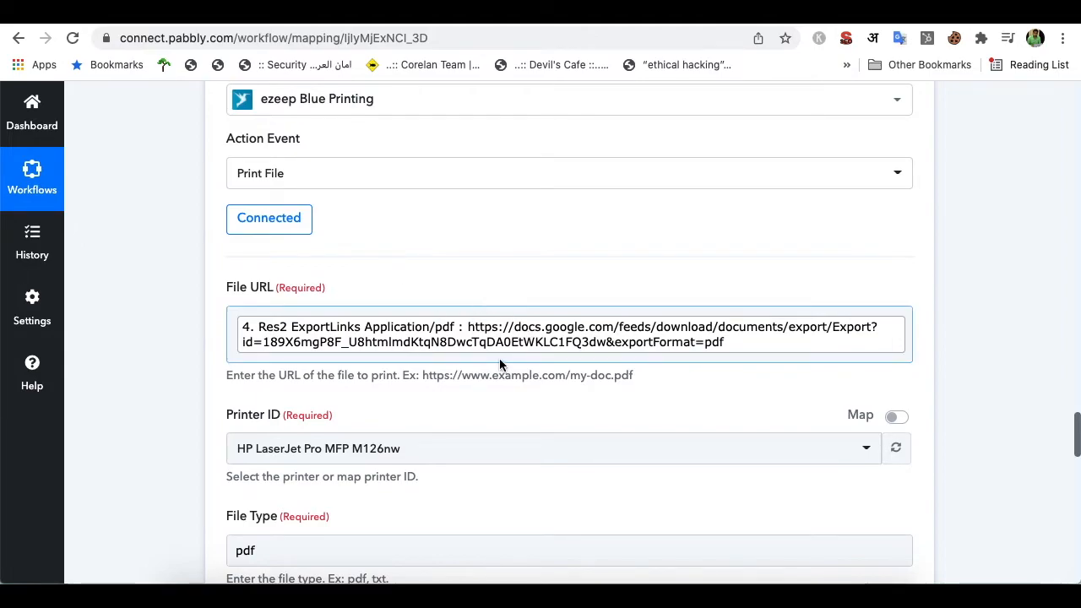
pyautogui.scroll(7, 510, 395)
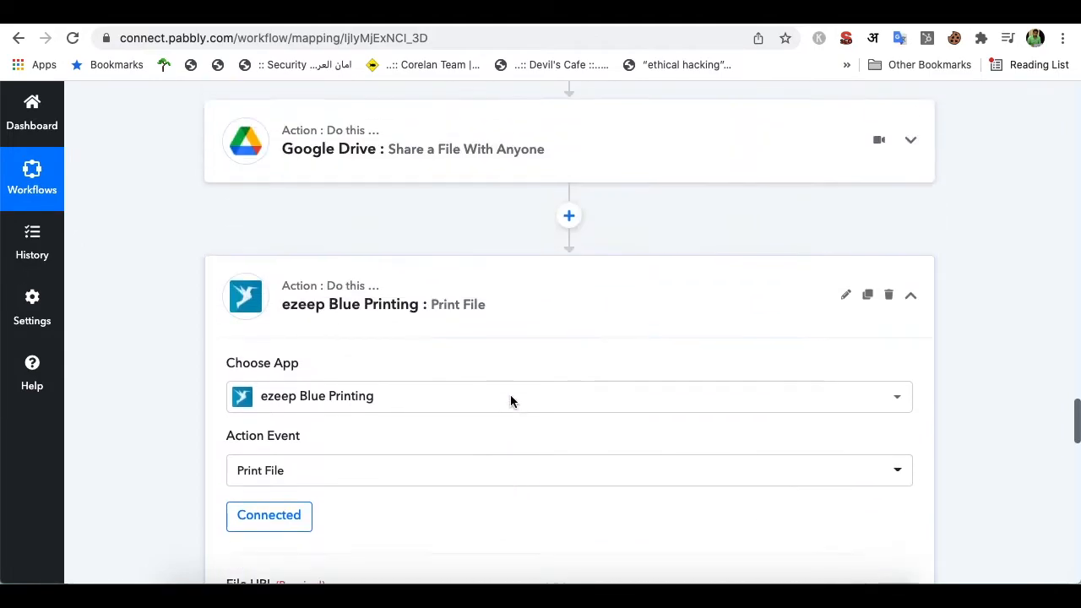
pyautogui.scroll(-2, 512, 400)
pyautogui.scroll(1, 510, 402)
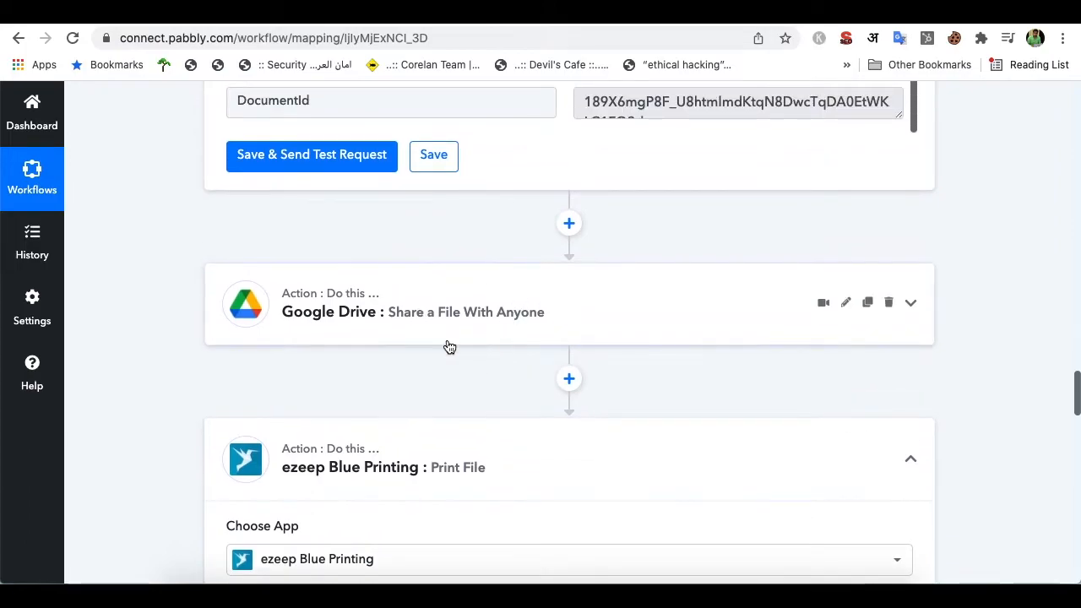
pyautogui.scroll(3, 498, 335)
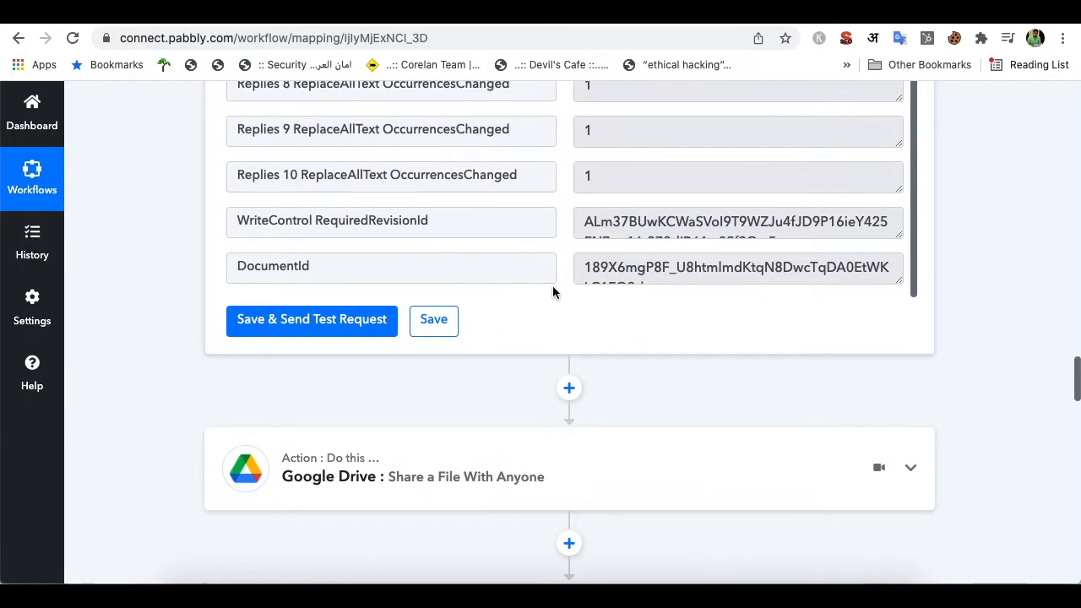
pyautogui.scroll(2, 552, 291)
pyautogui.scroll(-2, 552, 288)
pyautogui.scroll(-3, 556, 322)
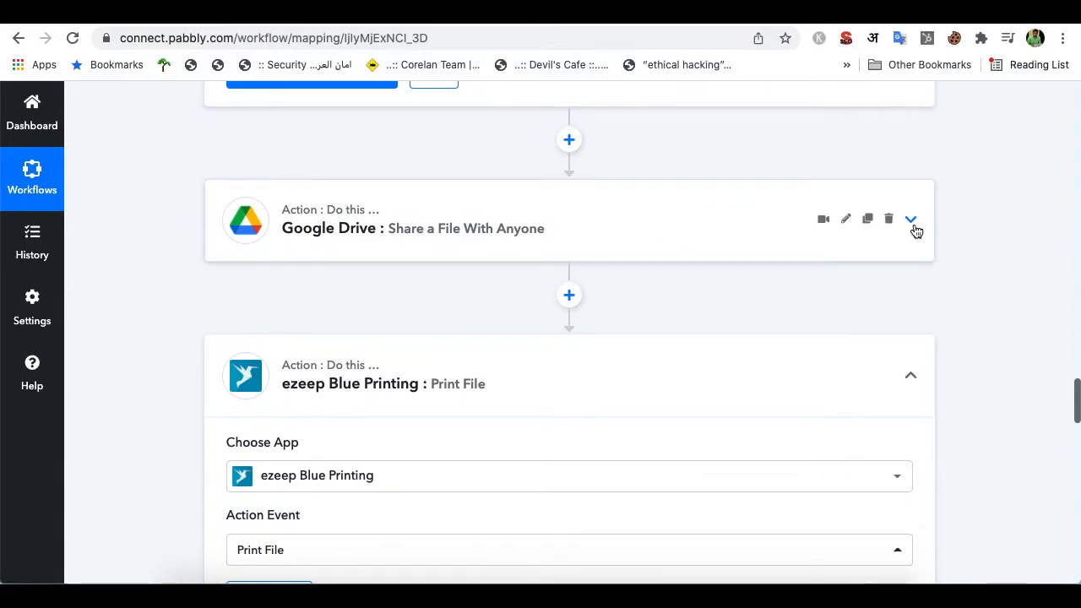
# In the Google Drive share step, map File ID to the Google Docs DocumentId
pyautogui.click(910, 220)
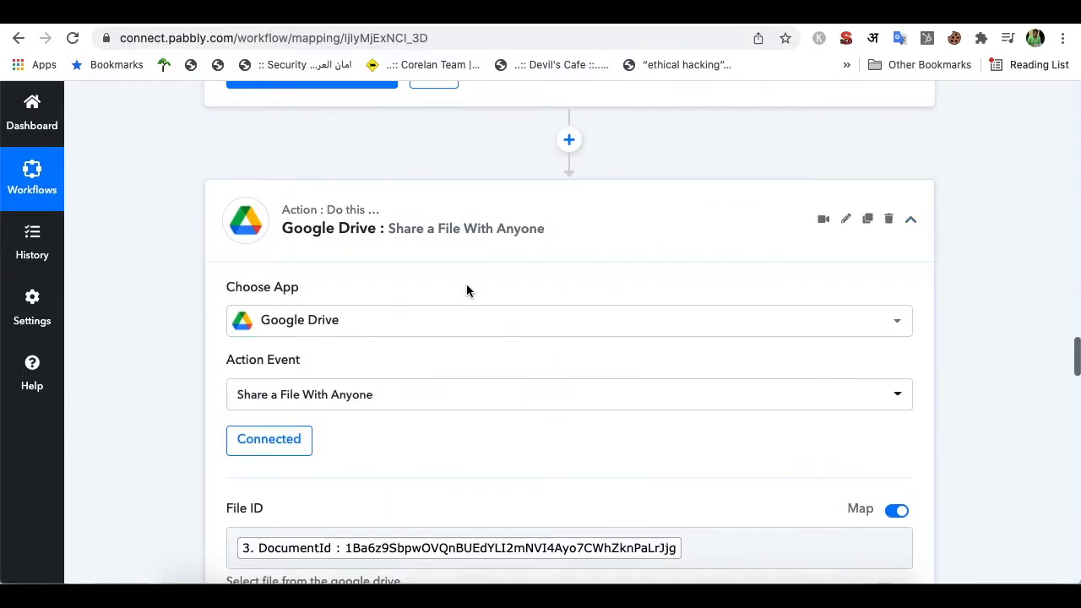
pyautogui.scroll(-1, 466, 291)
pyautogui.scroll(-1, 486, 346)
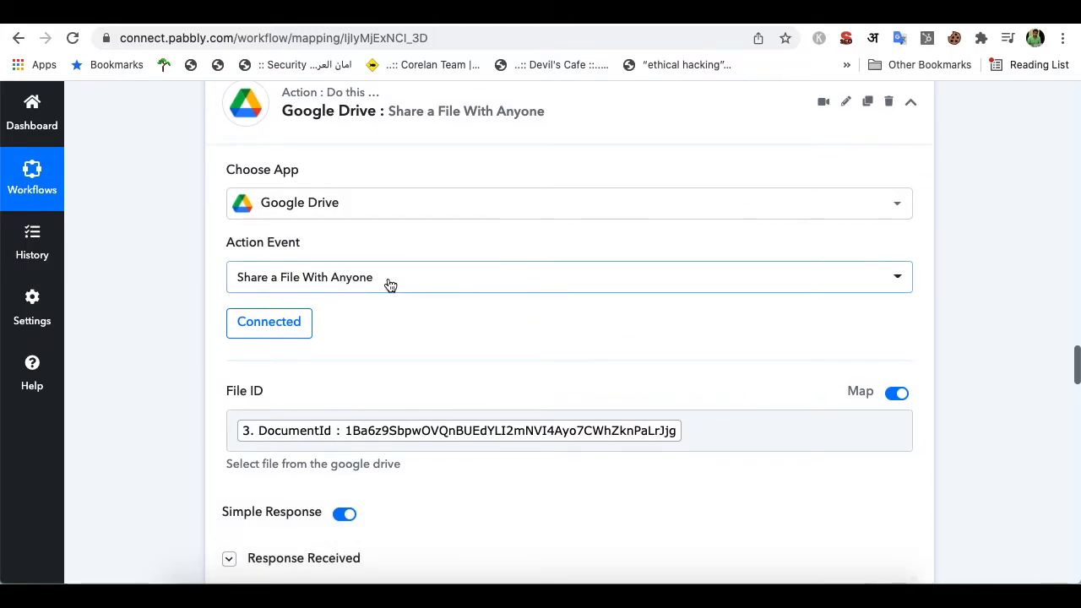
pyautogui.scroll(-3, 424, 313)
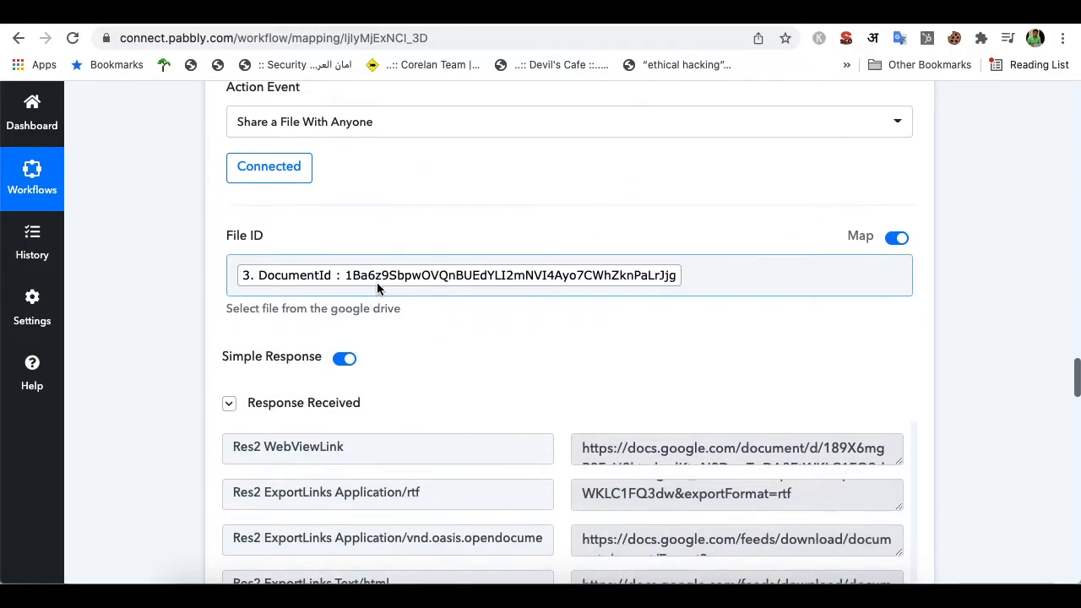
pyautogui.click(720, 276)
pyautogui.scroll(-2, 651, 403)
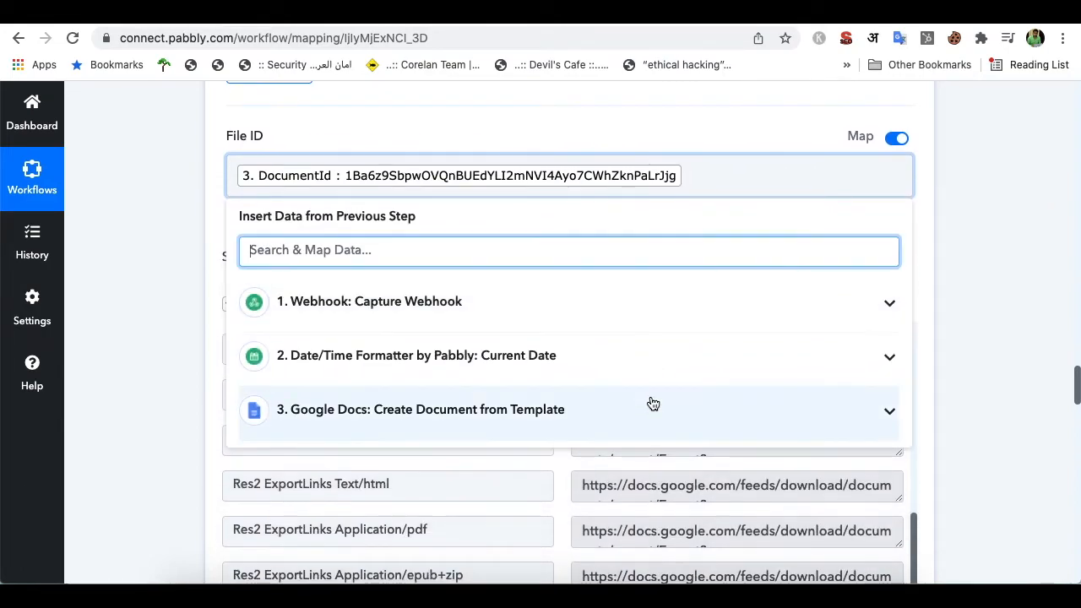
pyautogui.click(766, 420)
pyautogui.scroll(-5, 676, 425)
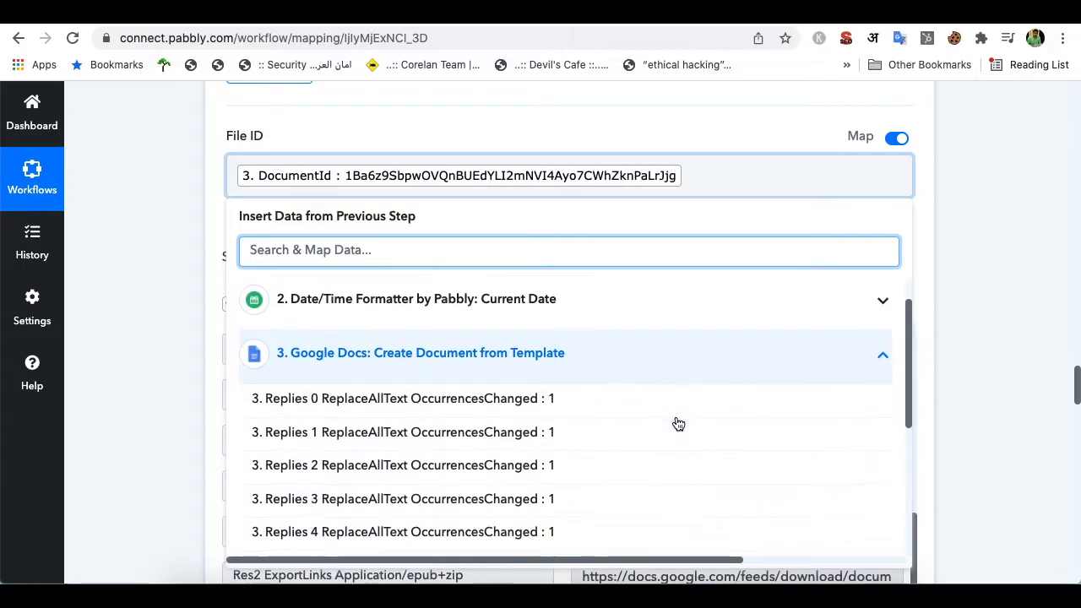
pyautogui.scroll(-2, 654, 388)
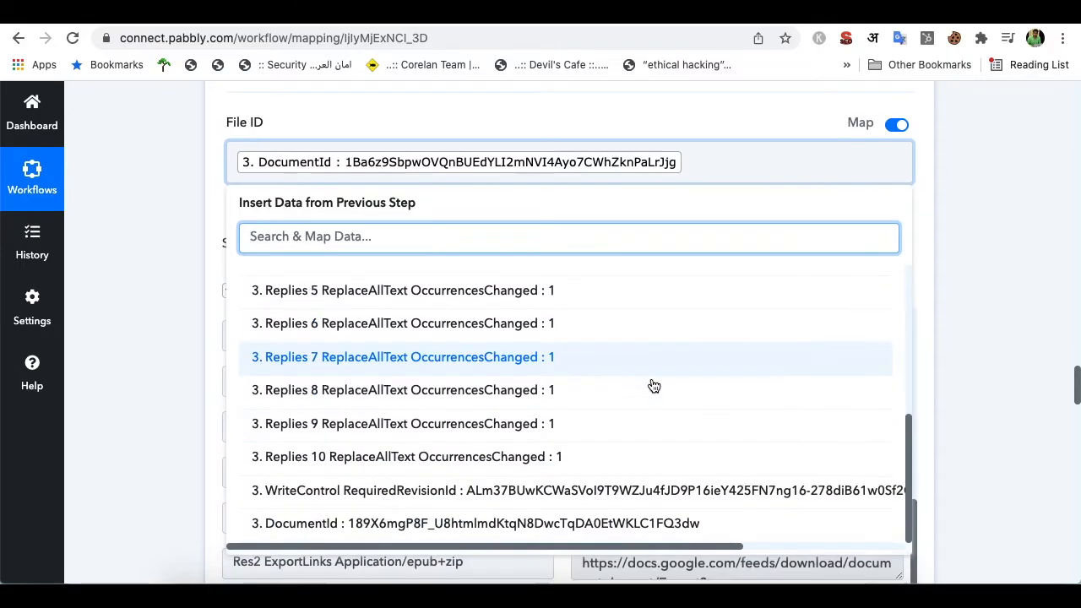
pyautogui.scroll(-1, 595, 430)
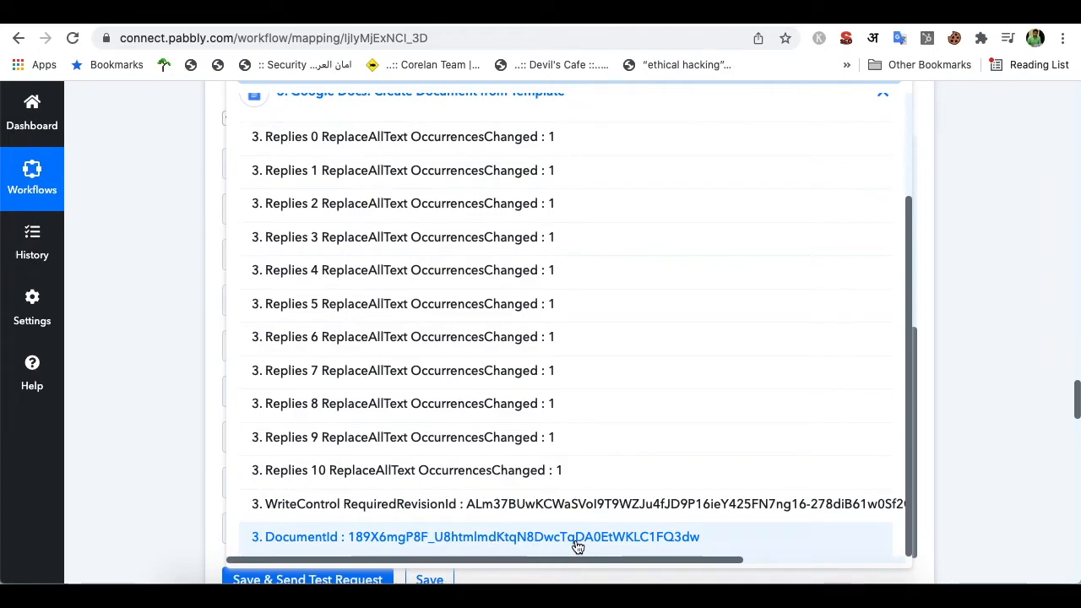
pyautogui.click(931, 294)
# Review Response Received and select the Res2 ExportLinks Application/pdf field
pyautogui.scroll(5, 893, 316)
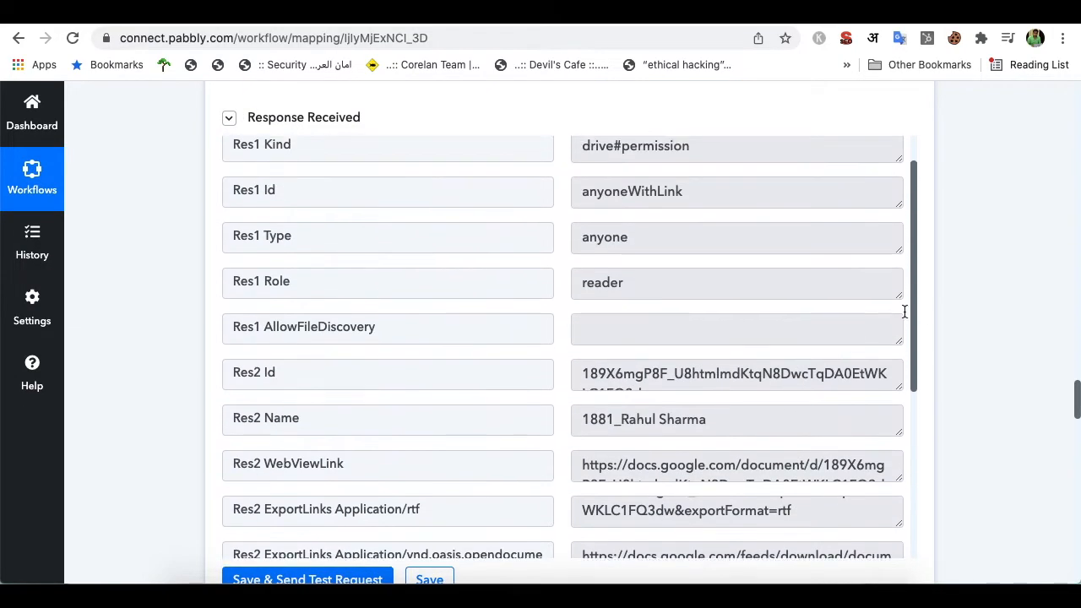
pyautogui.scroll(-5, 925, 314)
pyautogui.scroll(8, 925, 314)
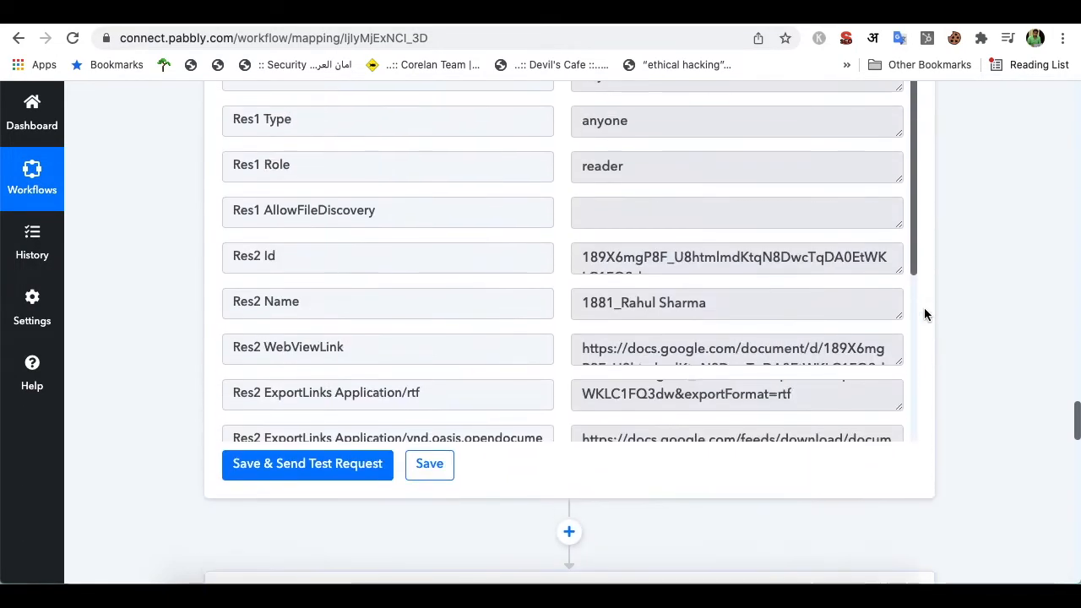
pyautogui.scroll(4, 925, 314)
pyautogui.scroll(-1, 924, 313)
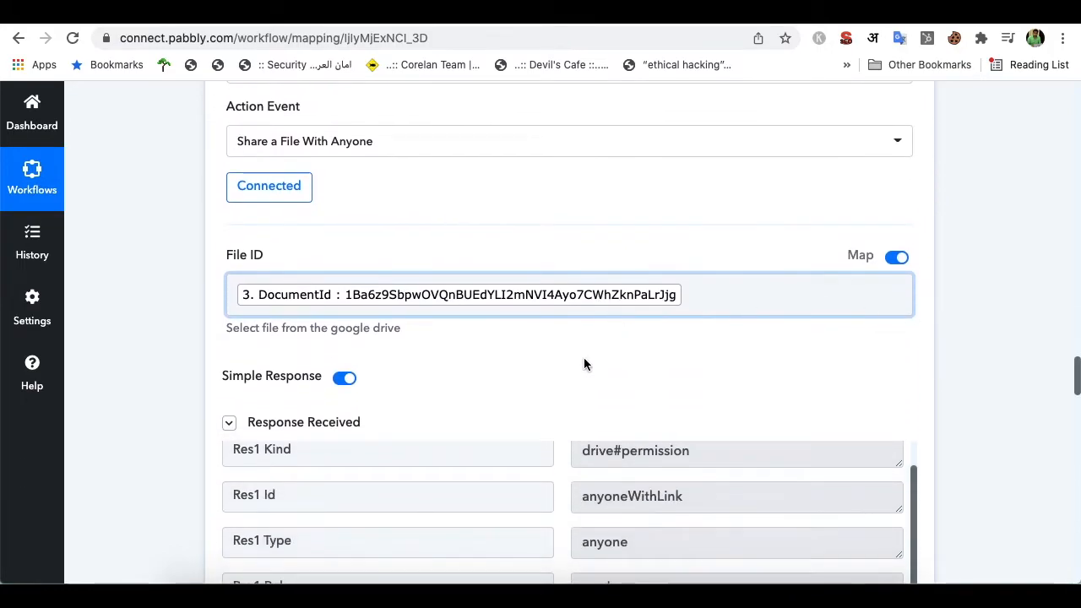
pyautogui.click(323, 422)
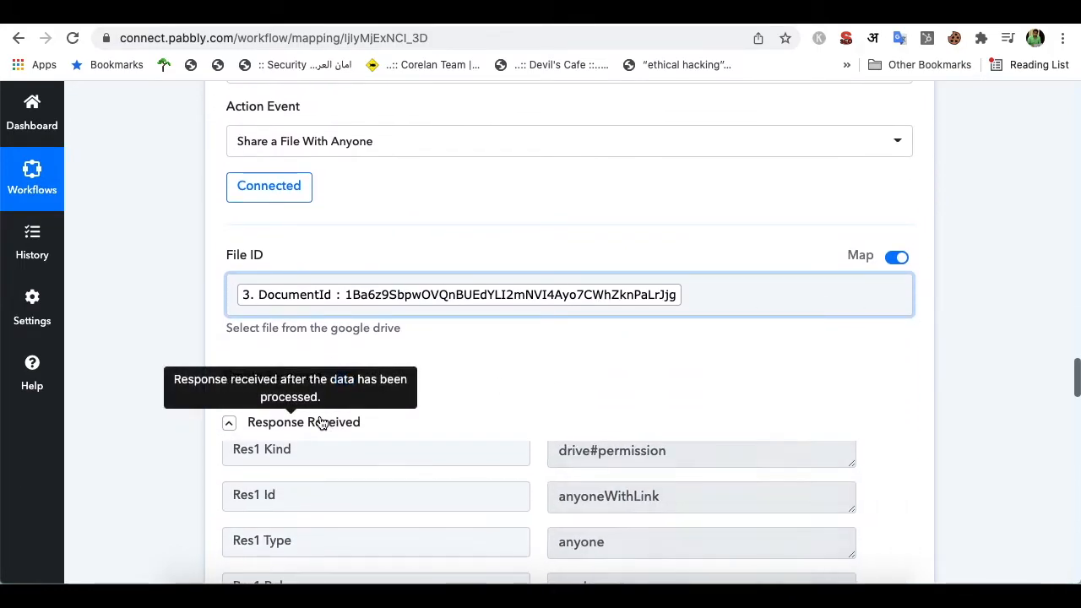
pyautogui.click(325, 424)
pyautogui.scroll(-3, 432, 392)
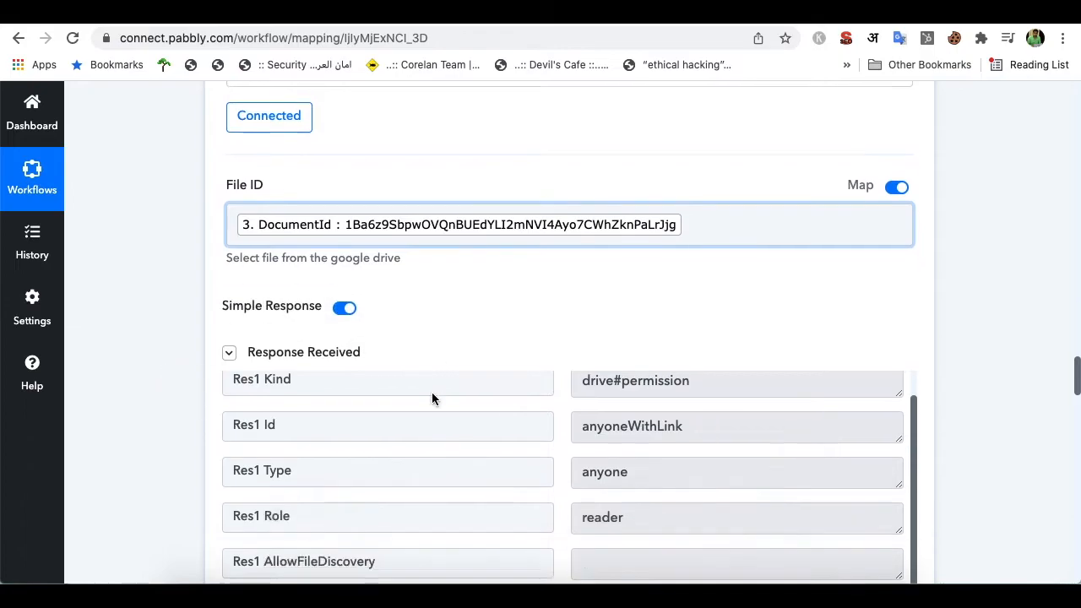
pyautogui.scroll(-6, 396, 544)
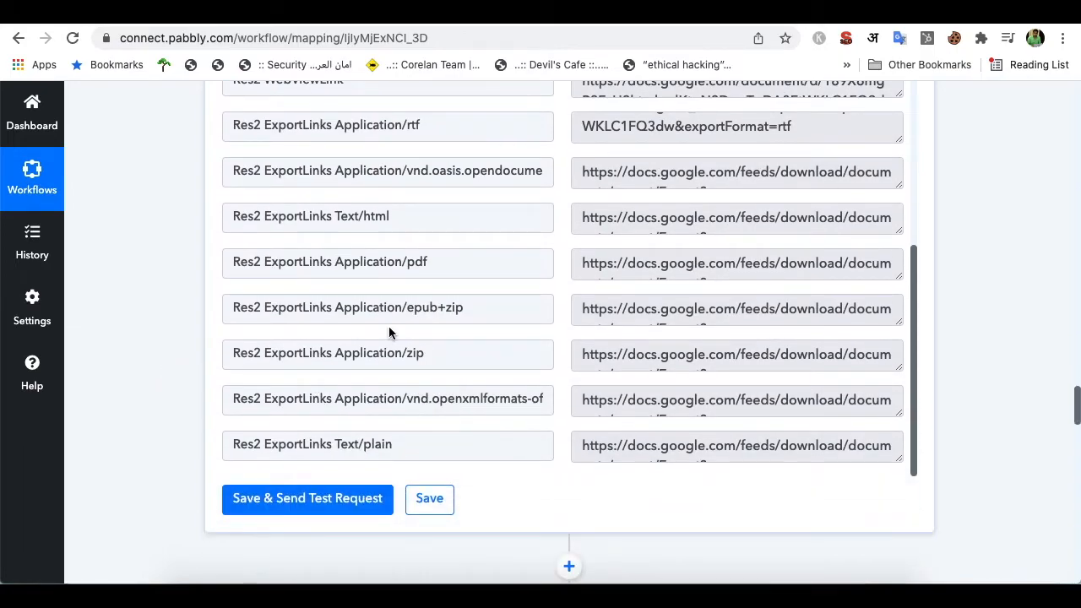
pyautogui.scroll(3, 525, 349)
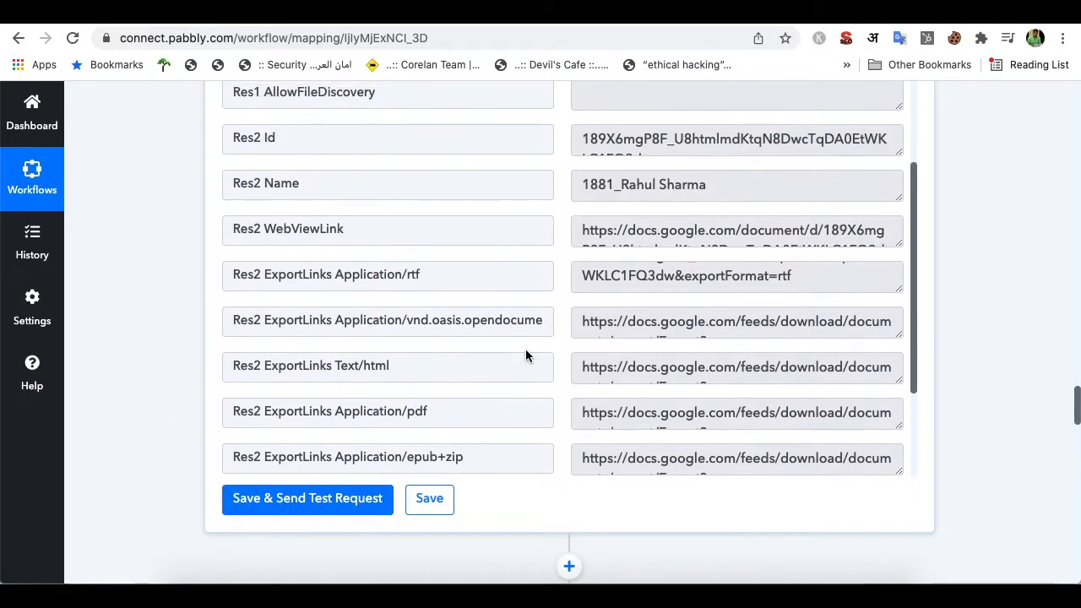
pyautogui.scroll(-3, 525, 355)
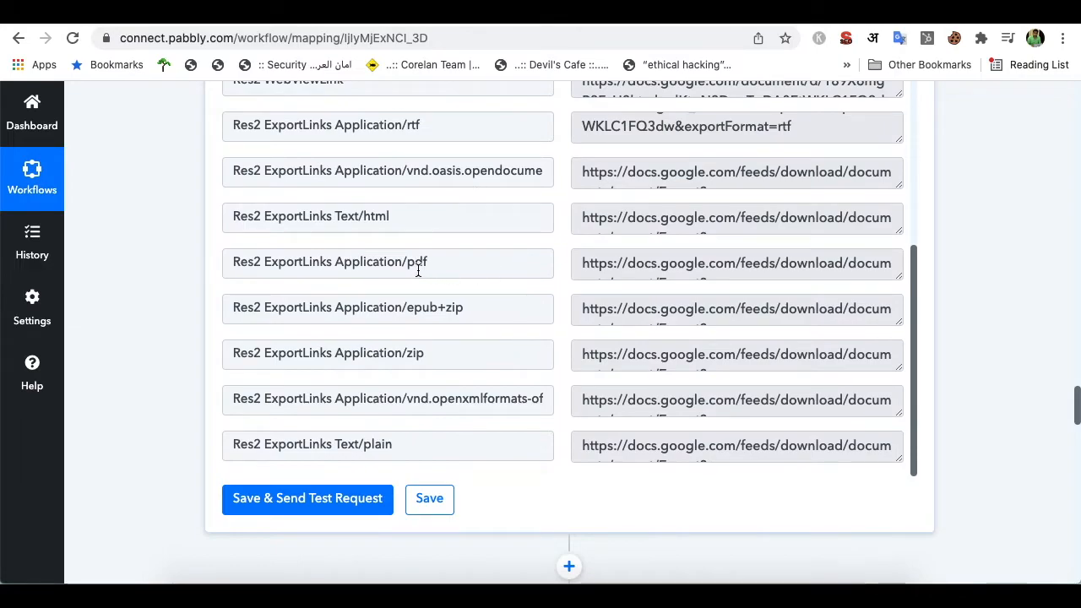
pyautogui.moveTo(394, 265); pyautogui.dragTo(228, 259)
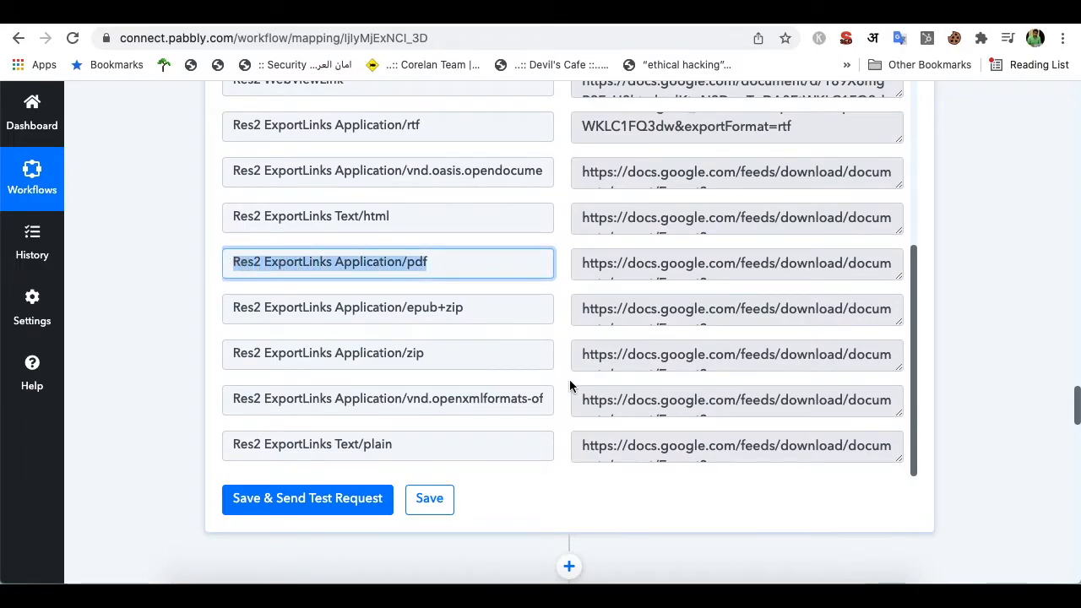
# Map the Google Drive pdf export link into the ezeep Print File step's File URL
pyautogui.scroll(-5, 568, 493)
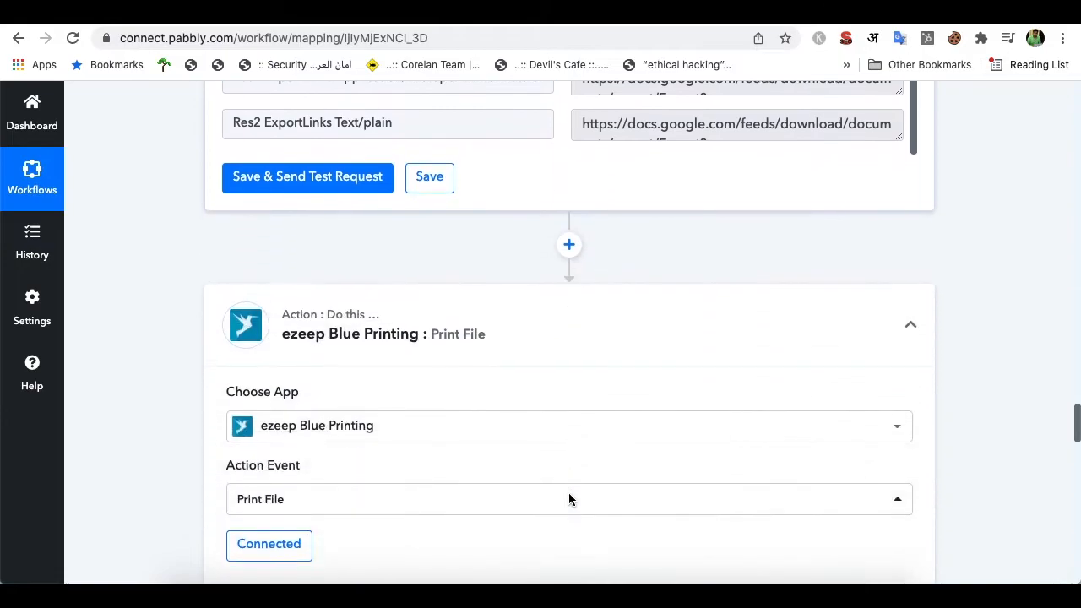
pyautogui.scroll(-1, 540, 348)
pyautogui.scroll(-1, 558, 200)
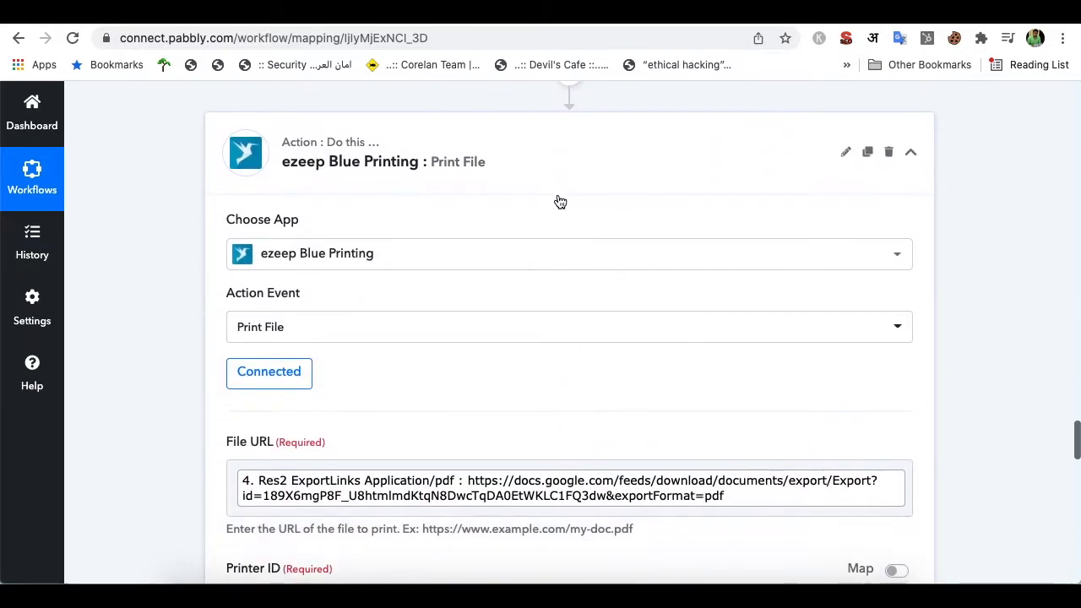
pyautogui.scroll(-3, 548, 268)
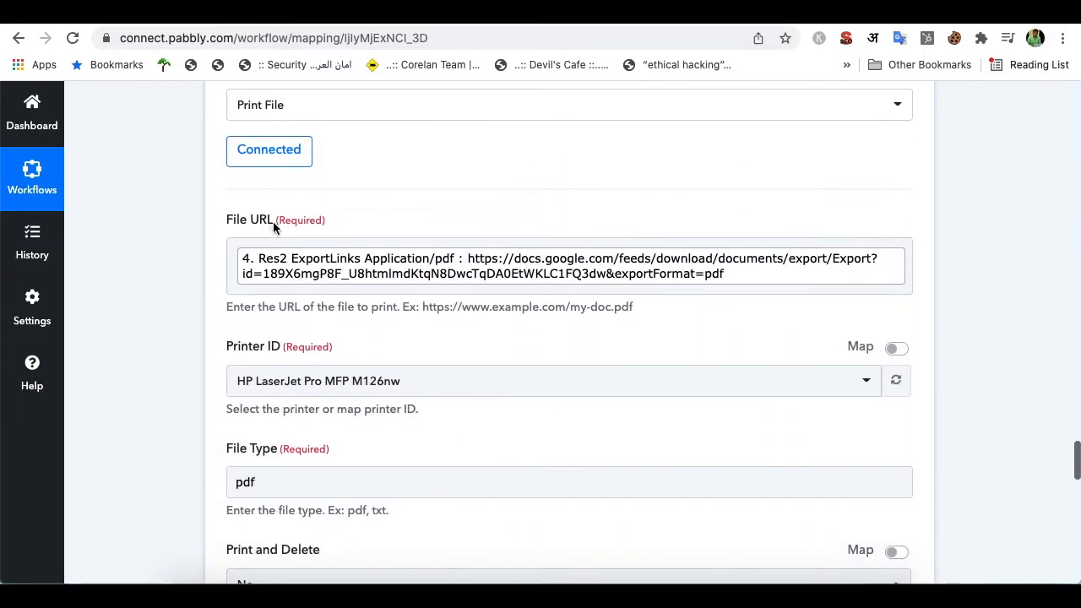
pyautogui.click(760, 283)
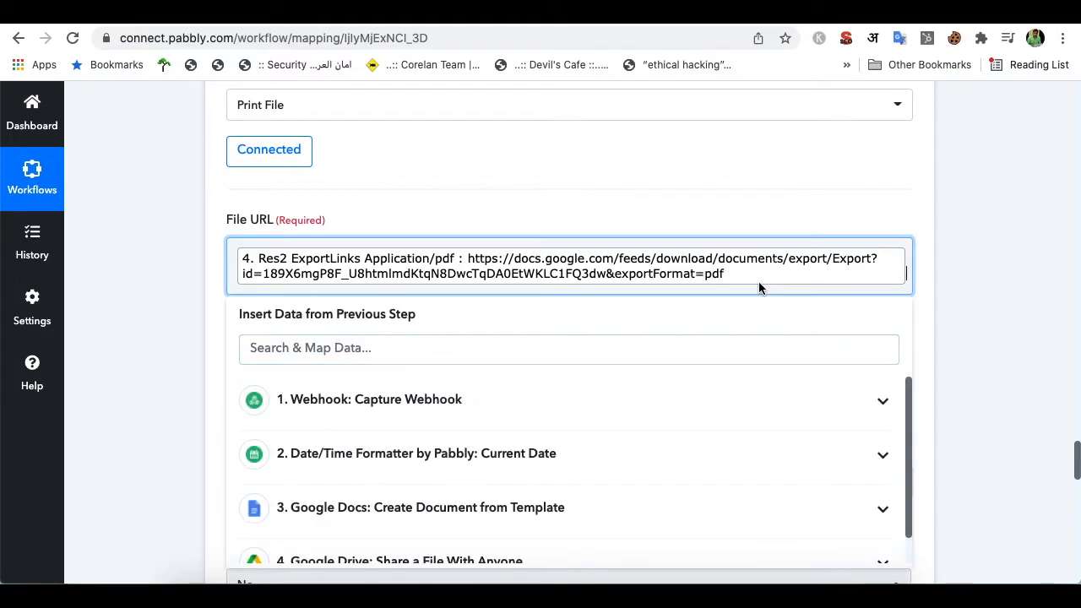
pyautogui.click(496, 351)
pyautogui.scroll(-2, 496, 353)
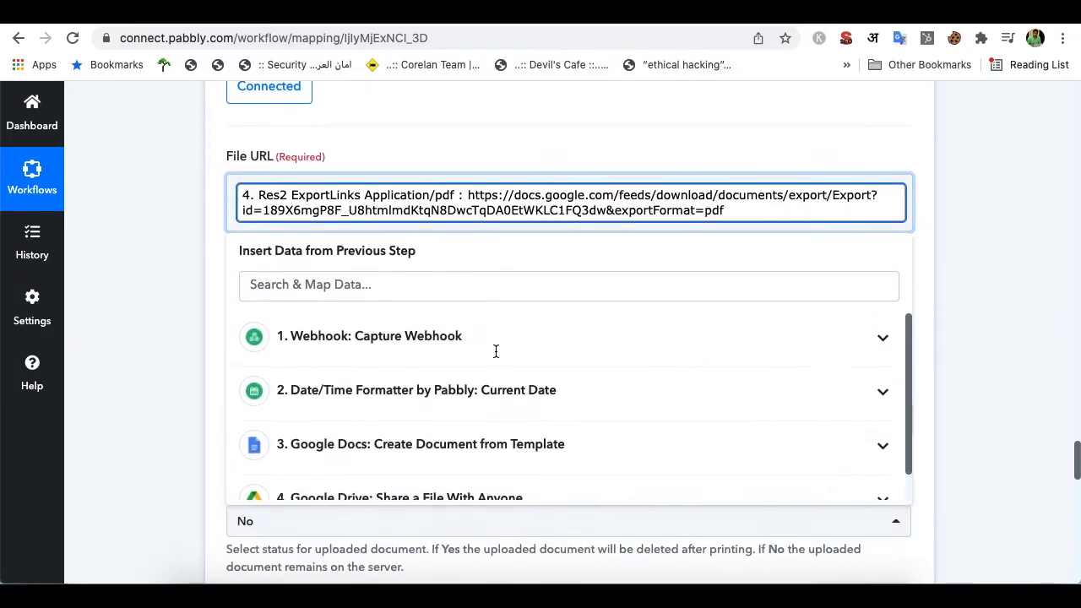
pyautogui.scroll(-3, 573, 381)
pyautogui.click(622, 335)
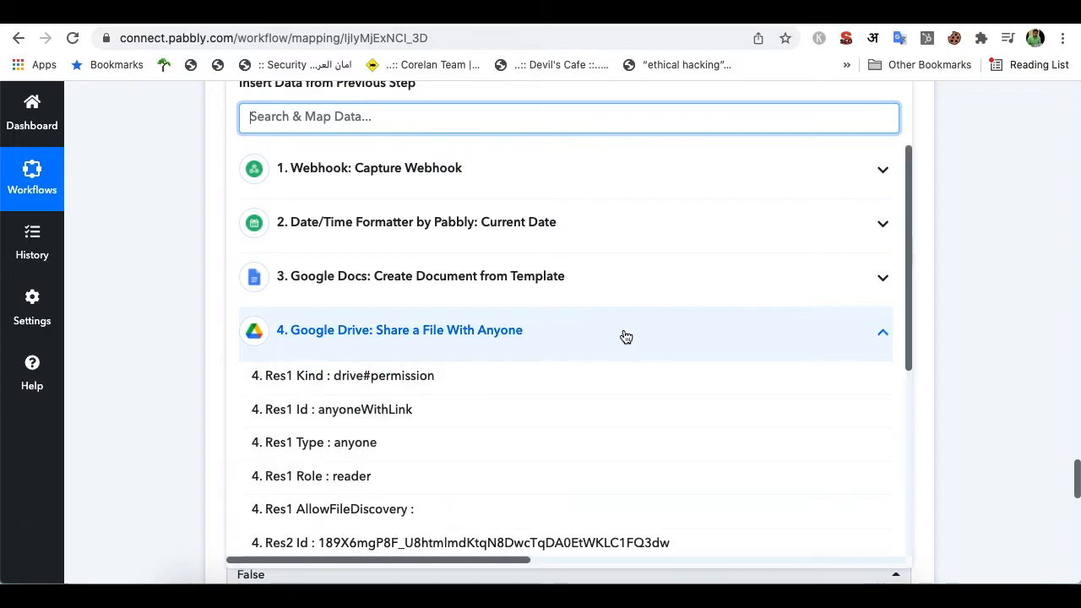
pyautogui.scroll(-4, 680, 428)
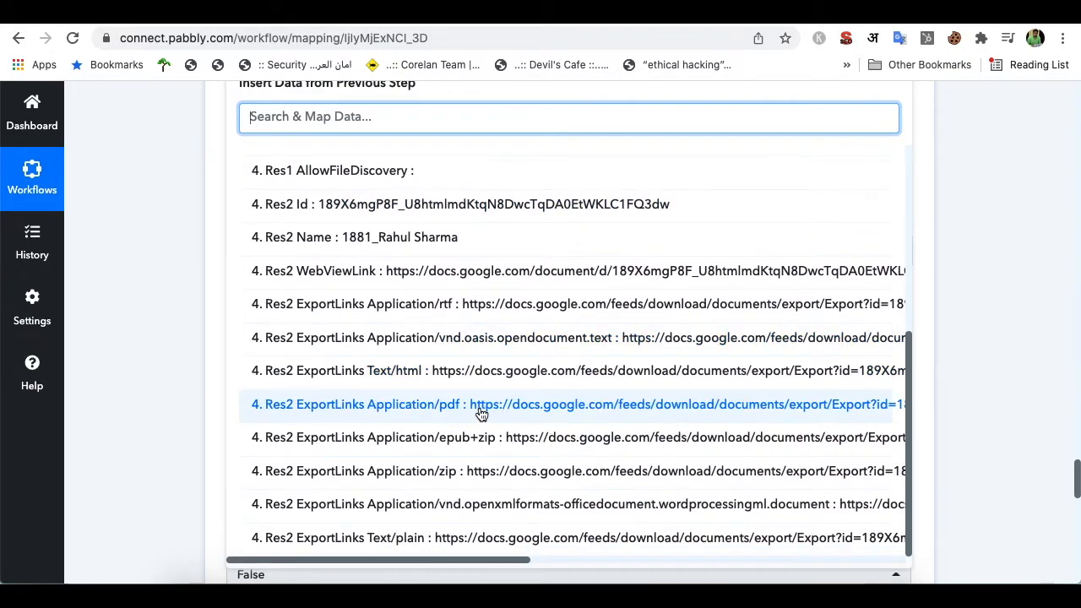
pyautogui.click(926, 150)
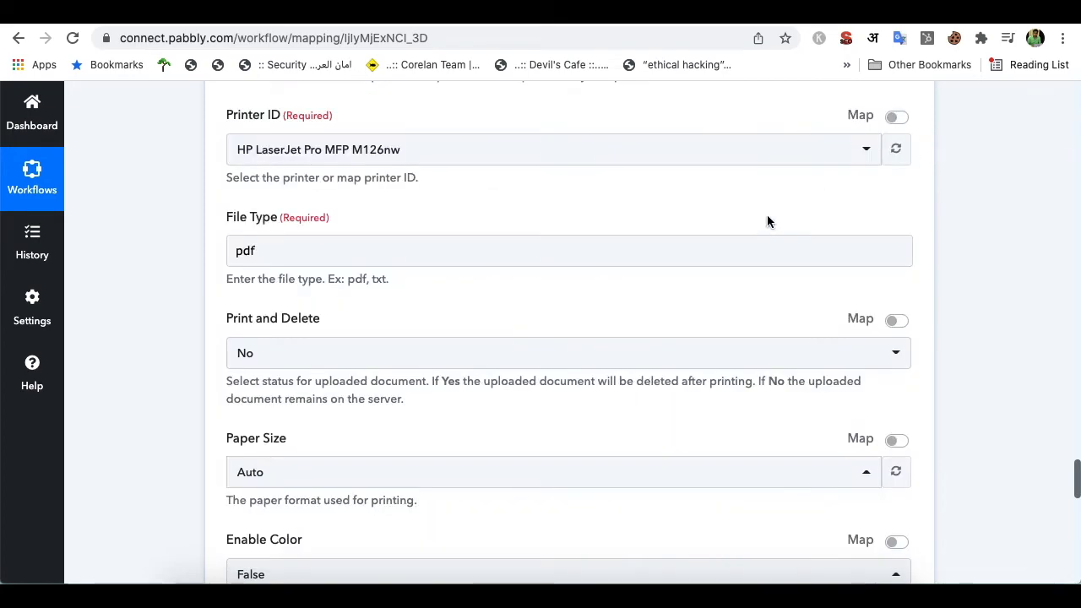
# Check File Type pdf, no deletion, Auto paper size and no colour; glance at the Drive folder
pyautogui.scroll(3, 529, 262)
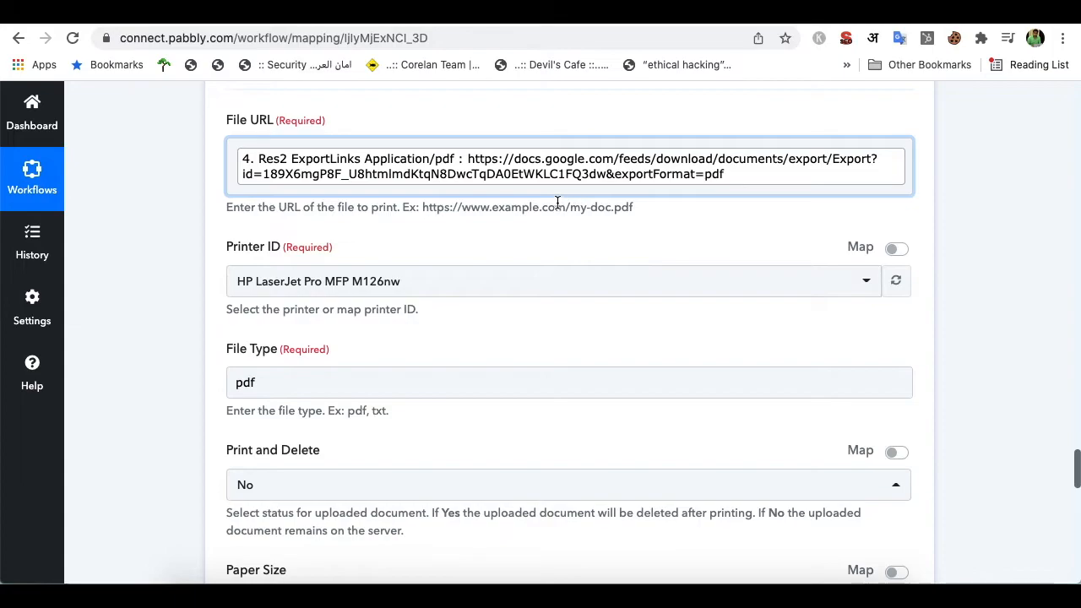
pyautogui.scroll(-1, 549, 233)
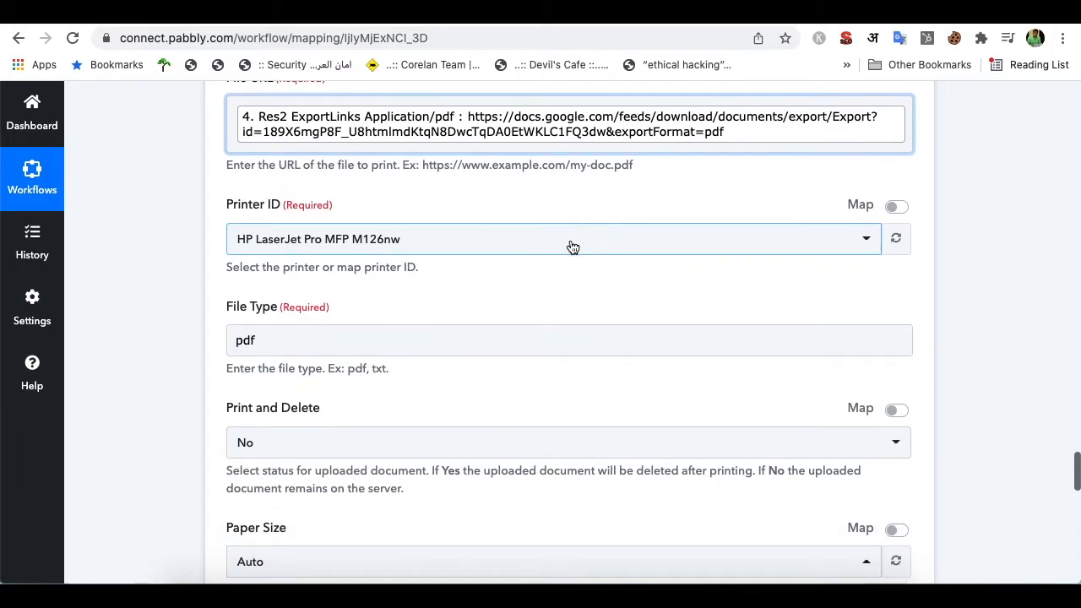
pyautogui.scroll(-2, 526, 279)
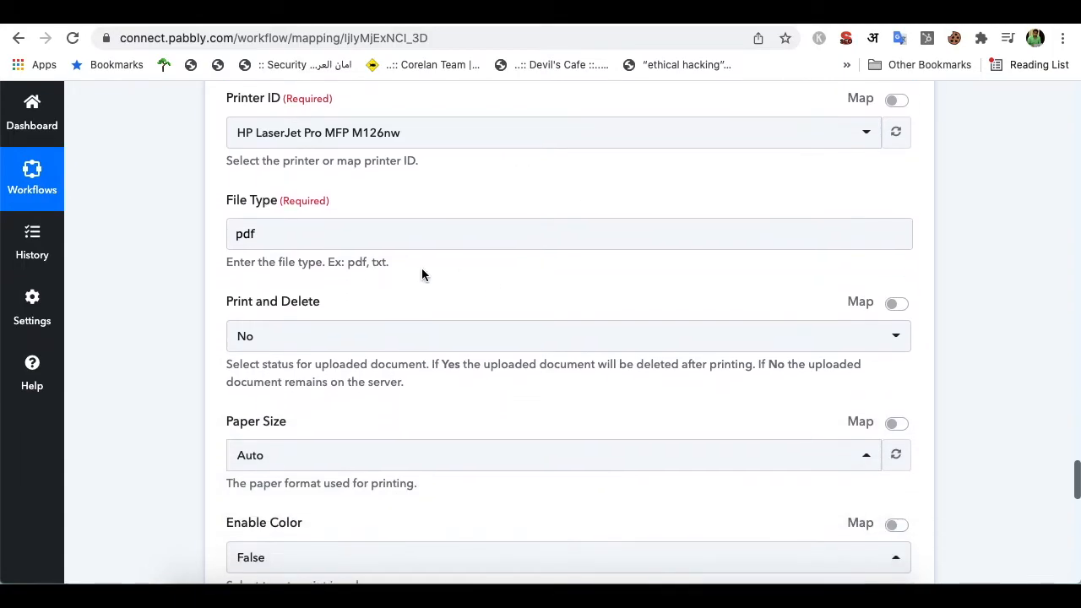
pyautogui.moveTo(278, 232); pyautogui.dragTo(212, 239)
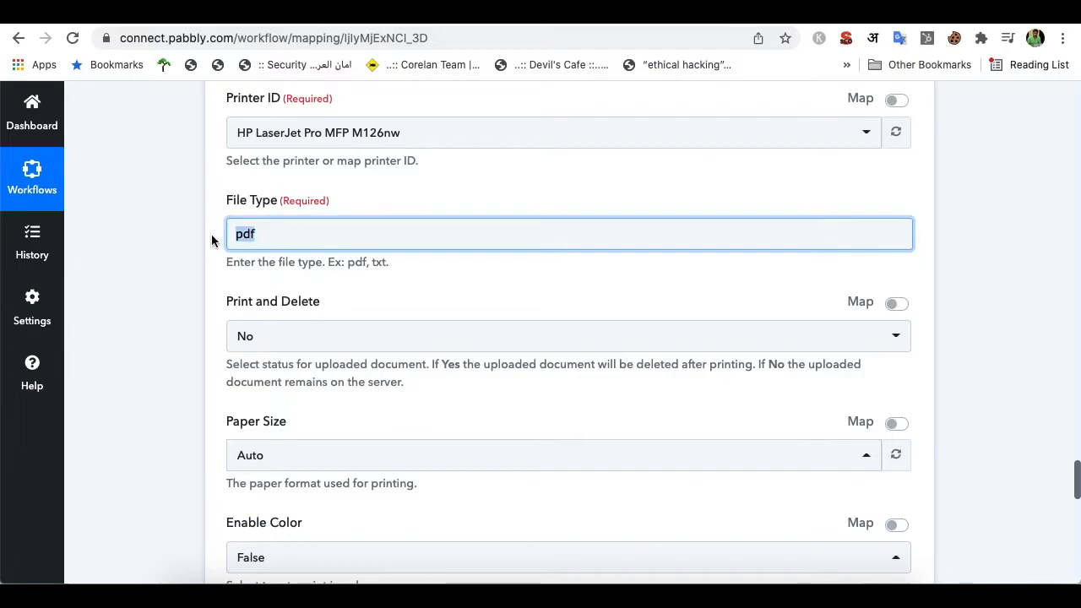
pyautogui.scroll(-1, 381, 309)
pyautogui.click(446, 125)
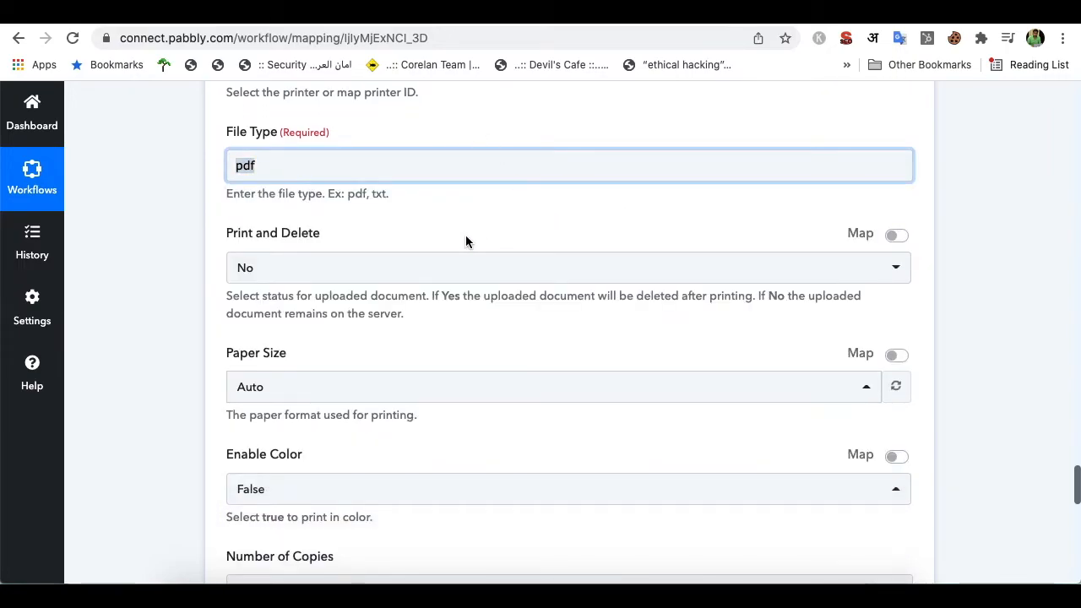
pyautogui.scroll(-1, 465, 242)
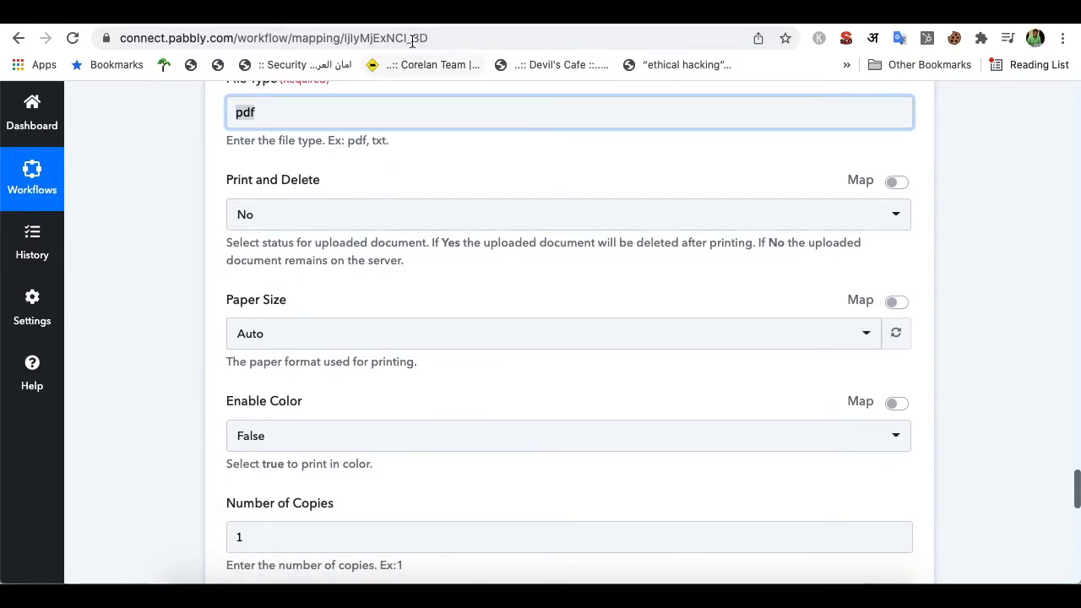
pyautogui.click(433, 15)
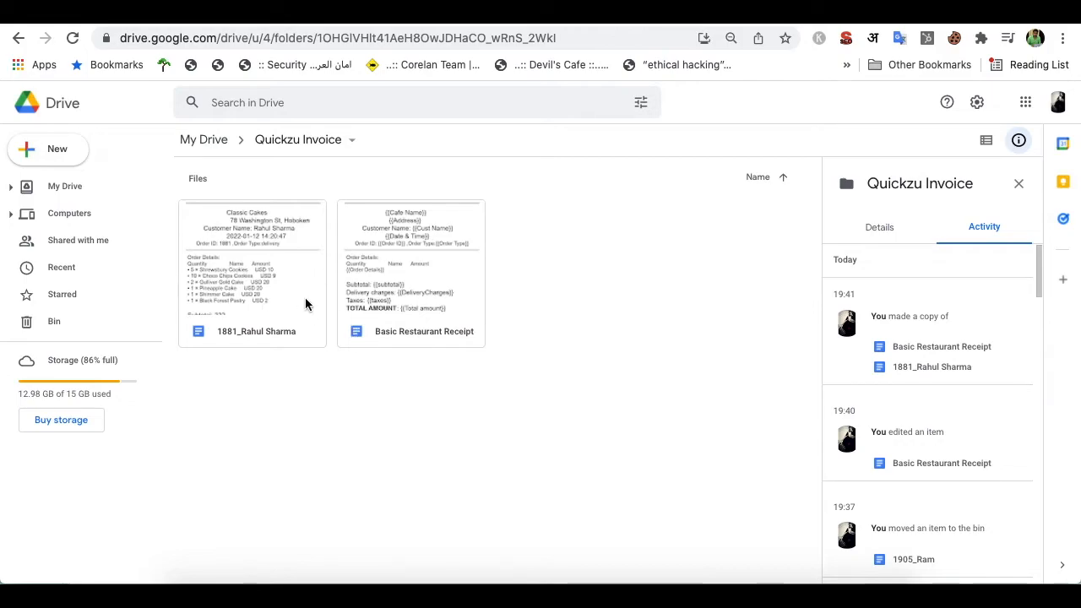
pyautogui.click(678, 19)
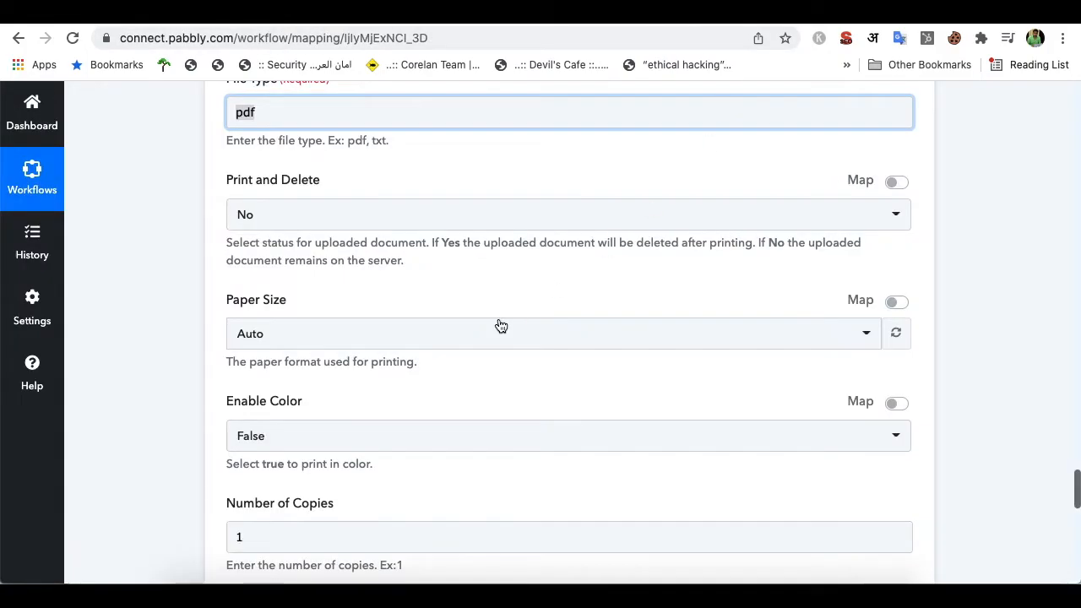
# Review 1 copy, portrait orientation, duplex mode 1, Auto resolution and the Jobid response
pyautogui.scroll(-1, 502, 326)
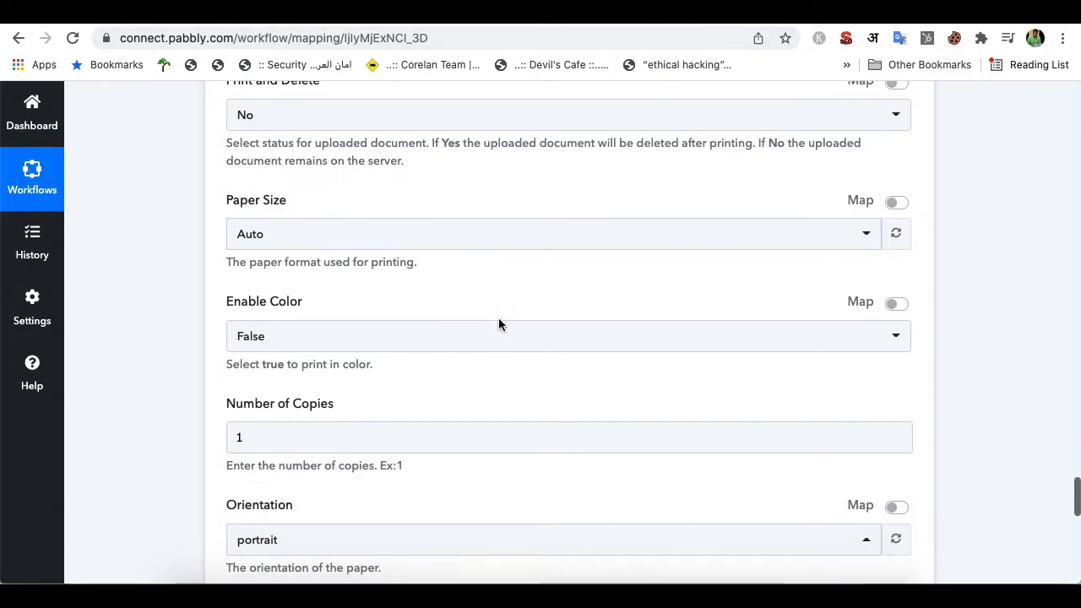
pyautogui.scroll(-1, 499, 321)
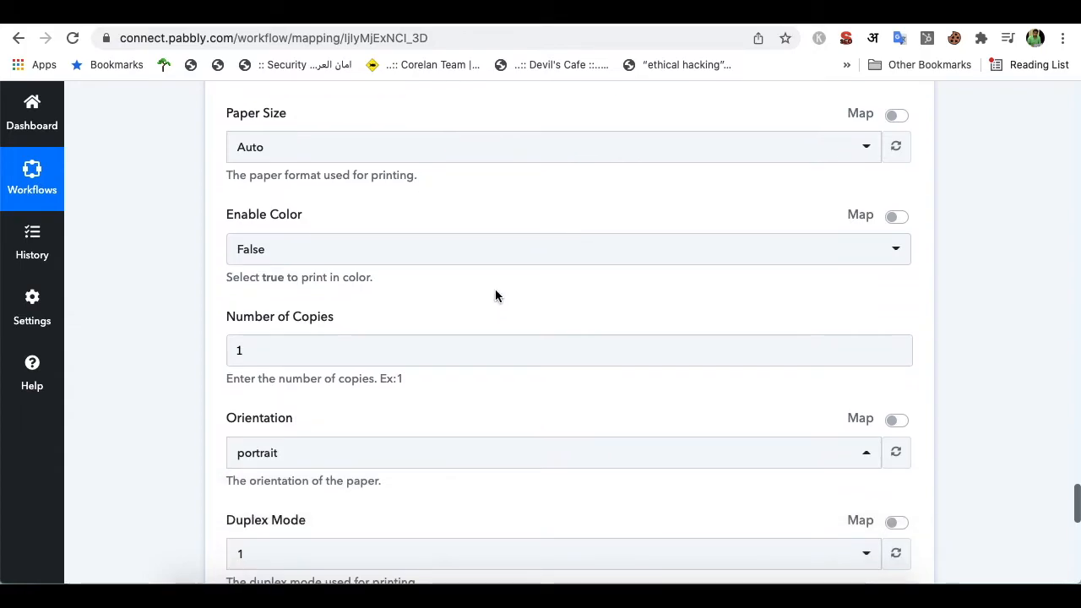
pyautogui.scroll(-1, 495, 290)
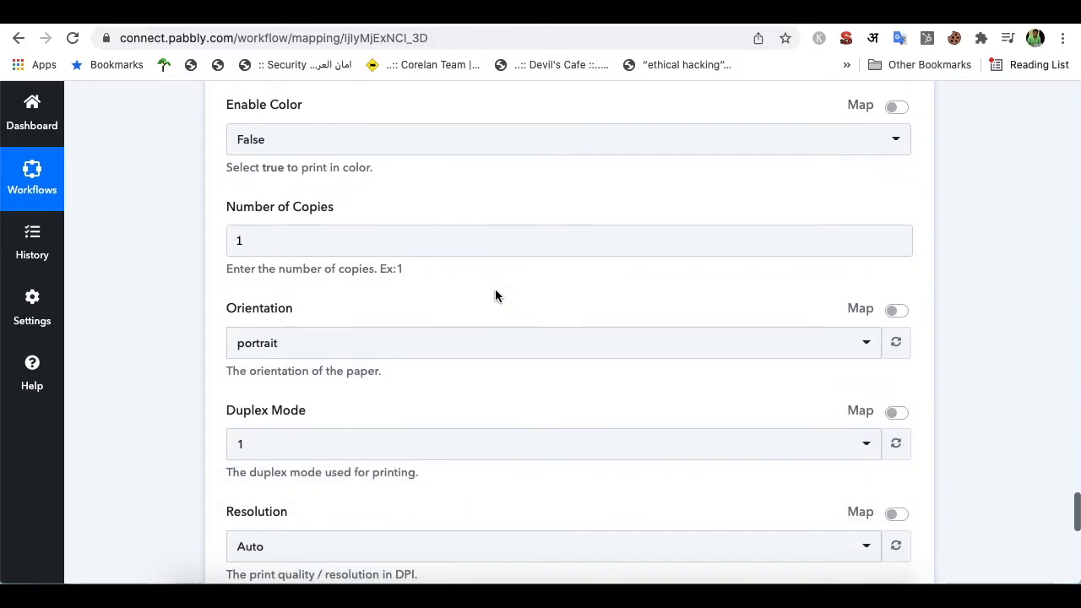
pyautogui.scroll(-1, 495, 296)
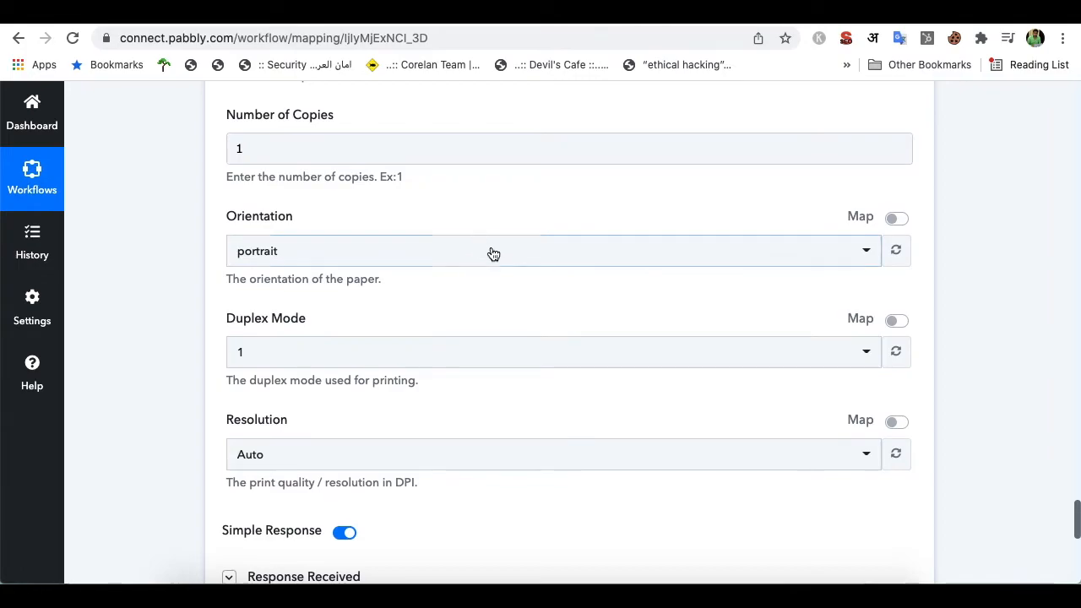
pyautogui.scroll(-1, 484, 267)
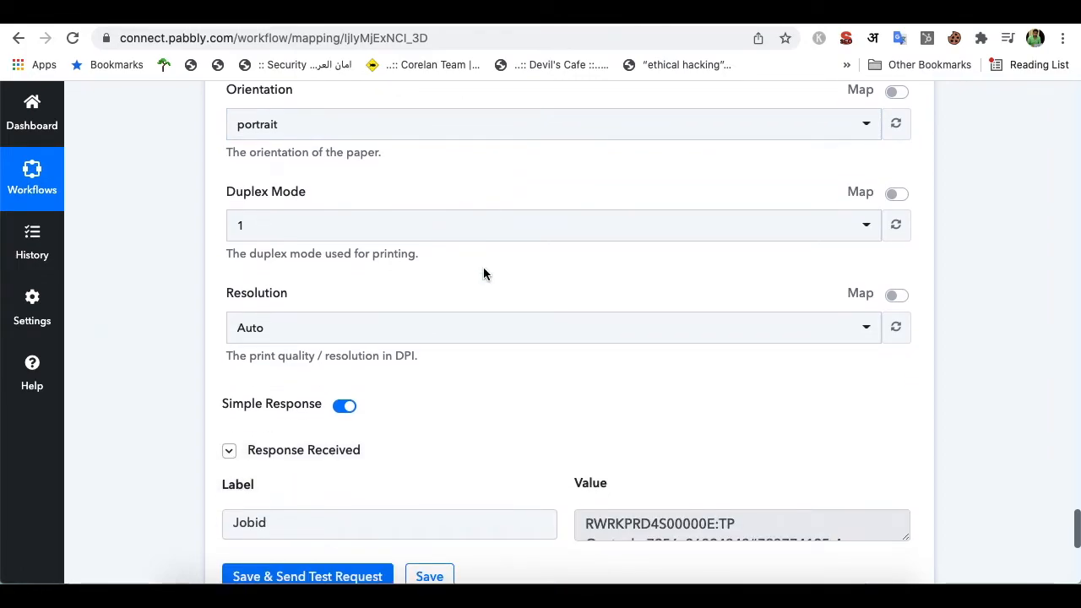
pyautogui.scroll(-2, 483, 267)
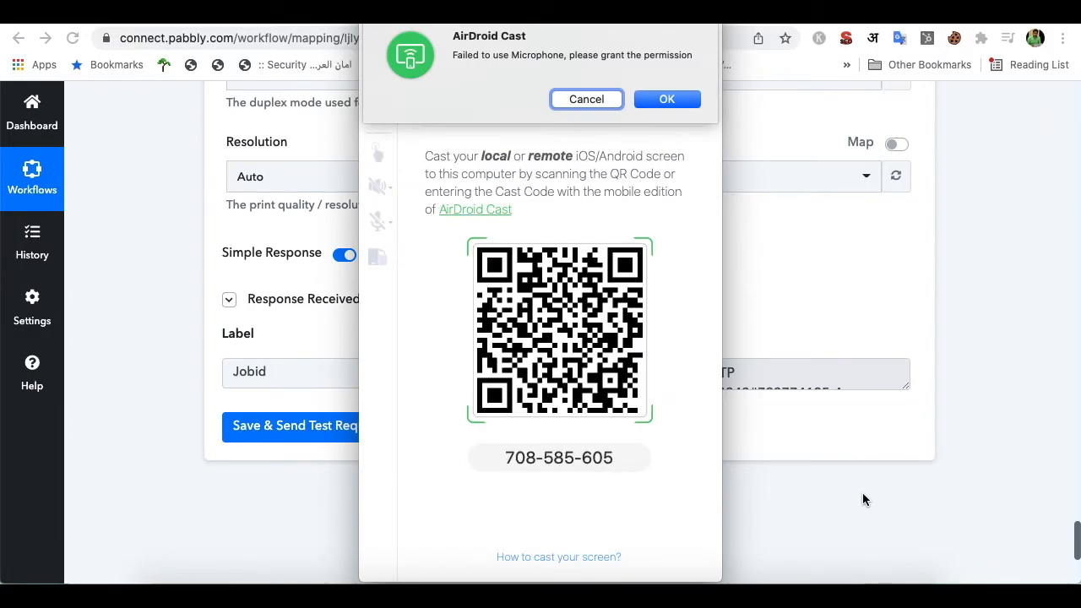
# Dismiss the microphone prompt and position the AirDroid Cast phone mirror beside the workflow
pyautogui.click(605, 96)
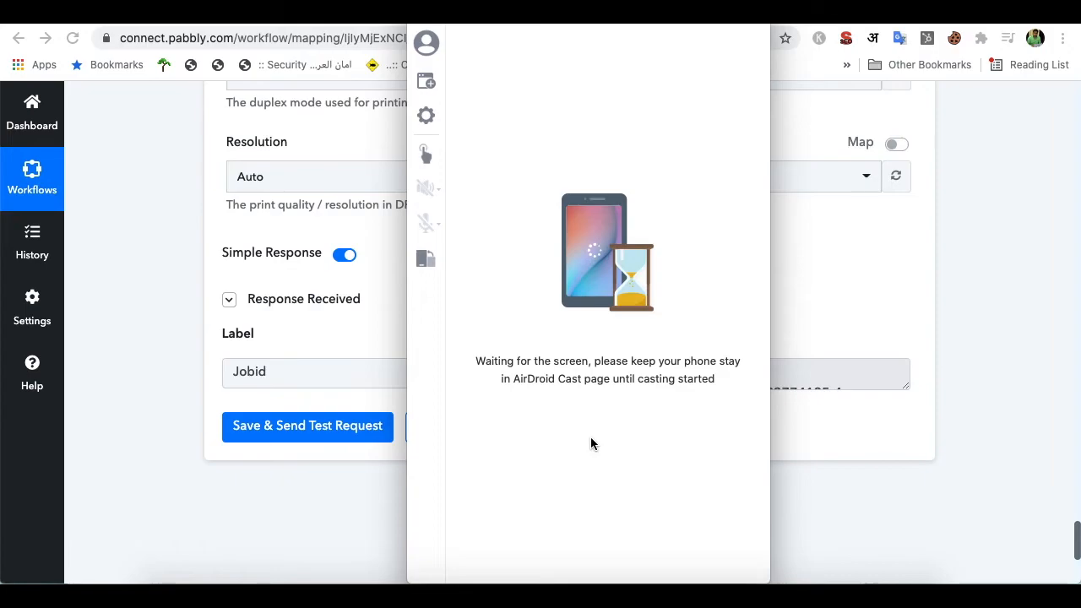
pyautogui.moveTo(531, 7); pyautogui.dragTo(666, 75)
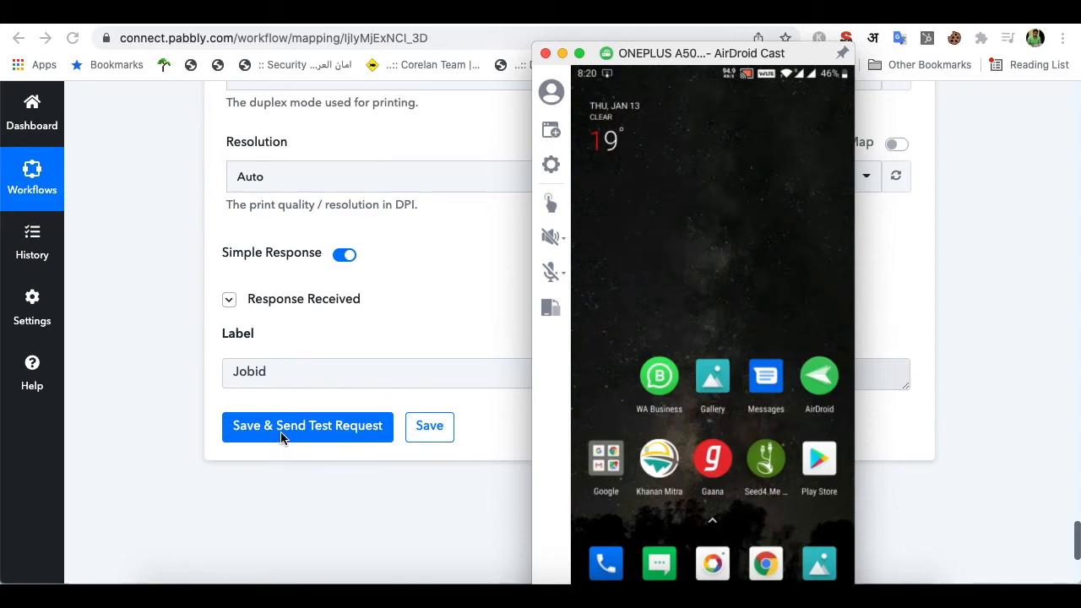
pyautogui.click(347, 352)
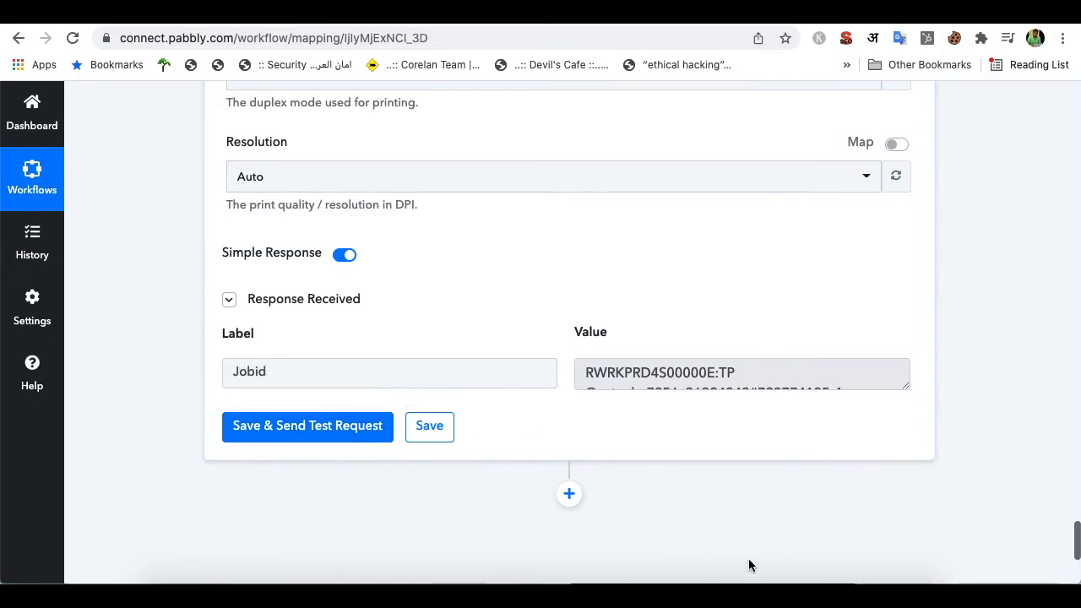
pyautogui.click(789, 579)
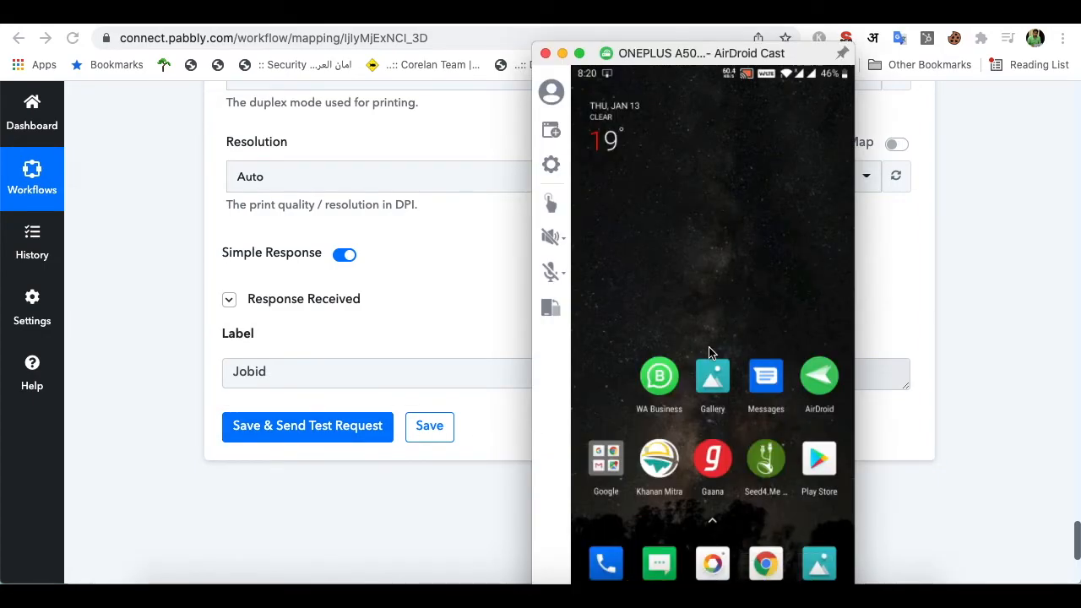
pyautogui.moveTo(682, 57); pyautogui.dragTo(691, 52)
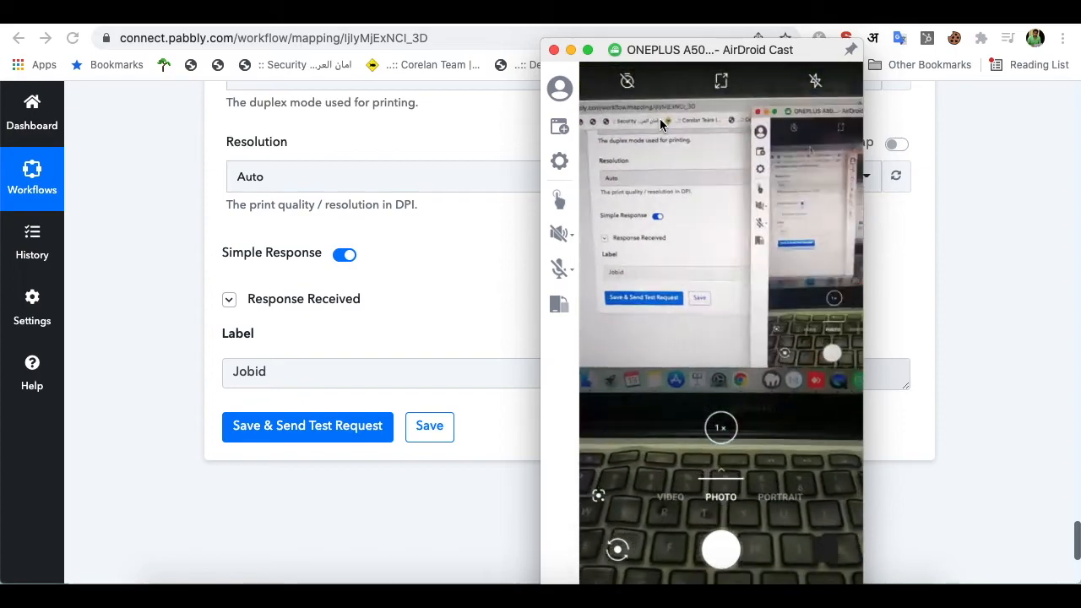
# Save and resend the ezeep print test request, returning a new Jobid
pyautogui.click(326, 429)
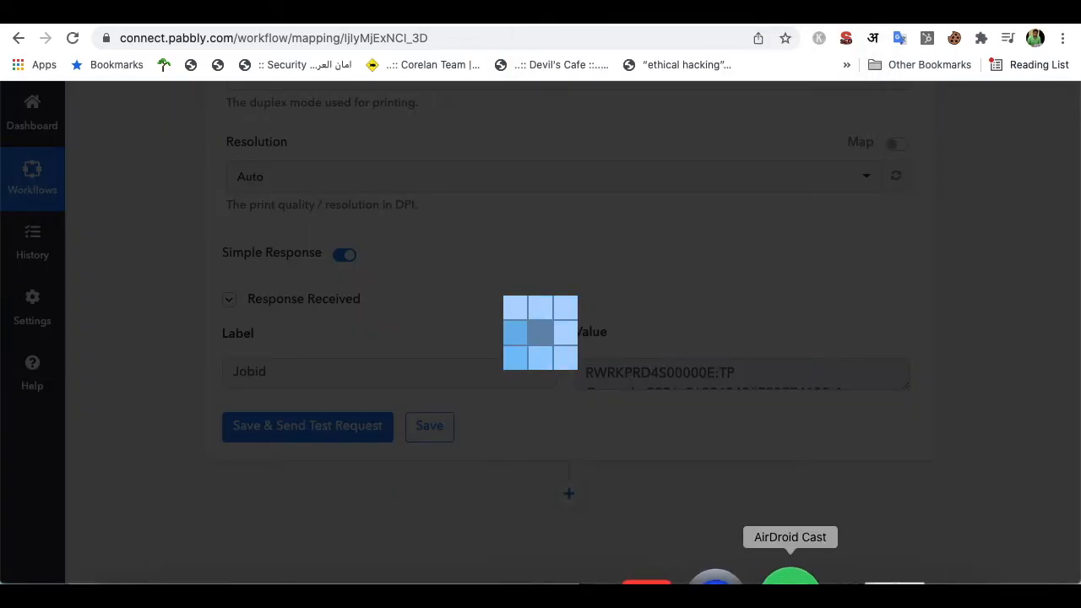
pyautogui.click(790, 581)
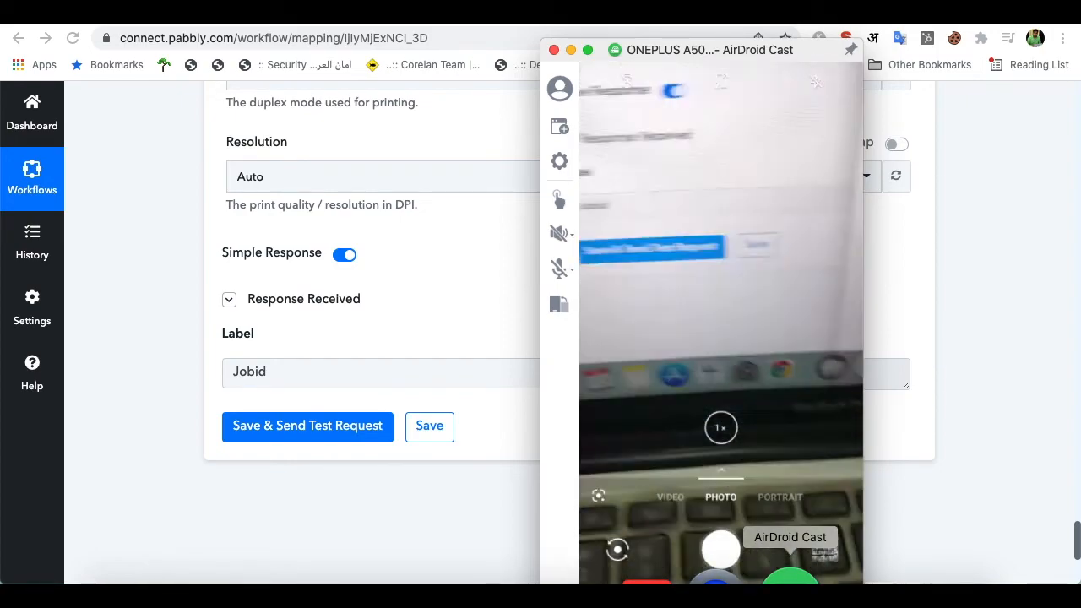
pyautogui.click(511, 575)
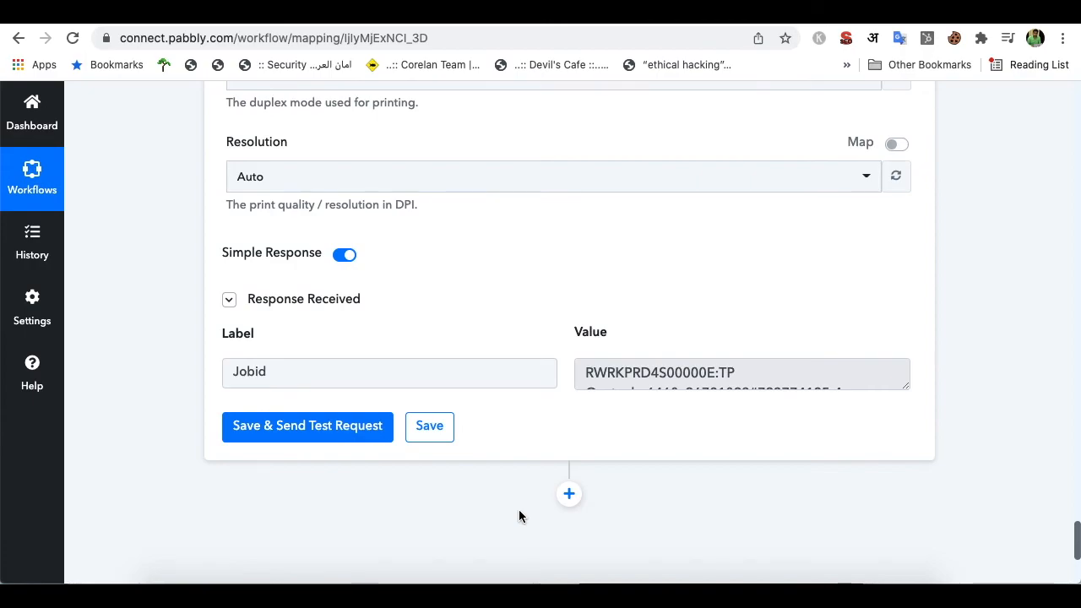
pyautogui.scroll(10, 573, 480)
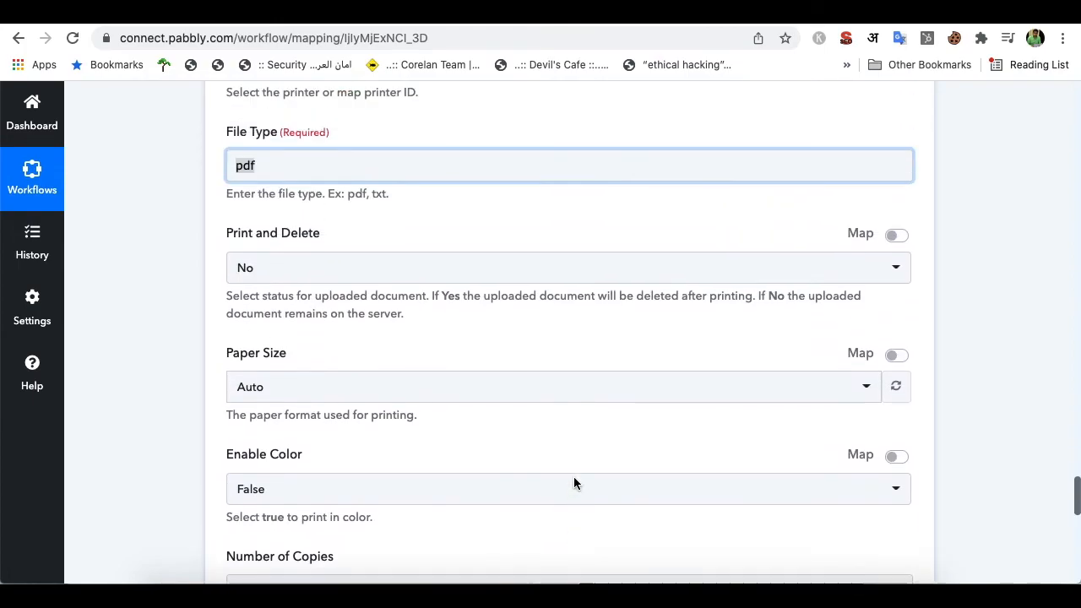
pyautogui.scroll(10, 574, 483)
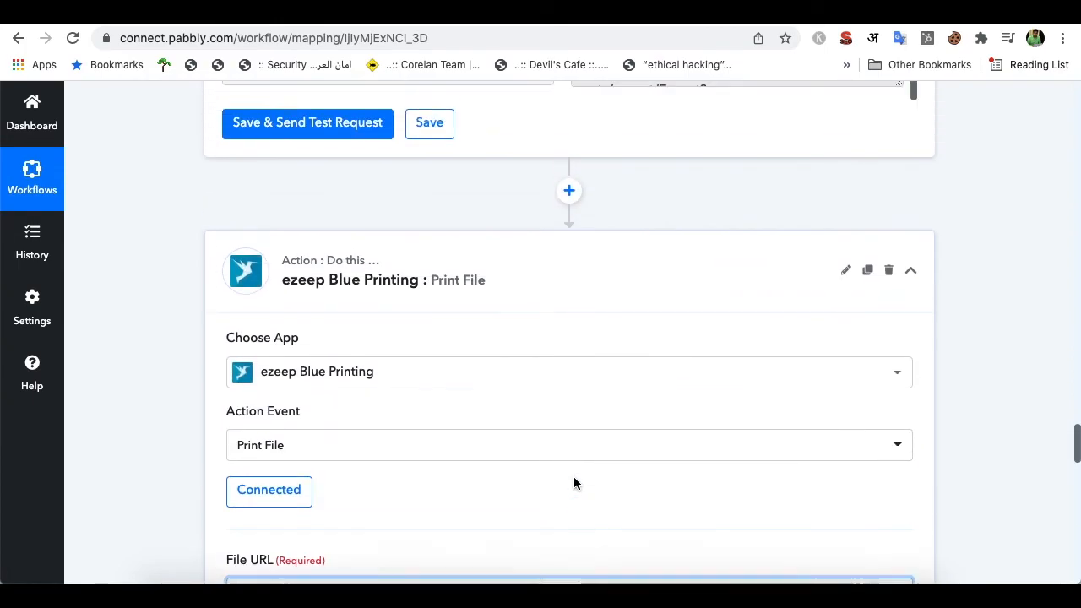
pyautogui.scroll(2, 574, 483)
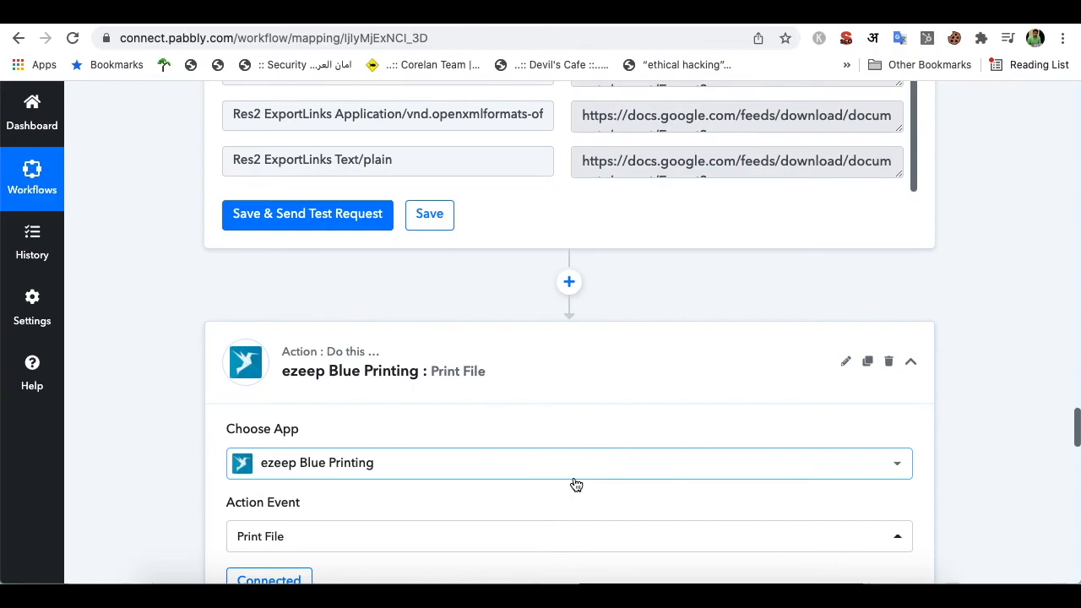